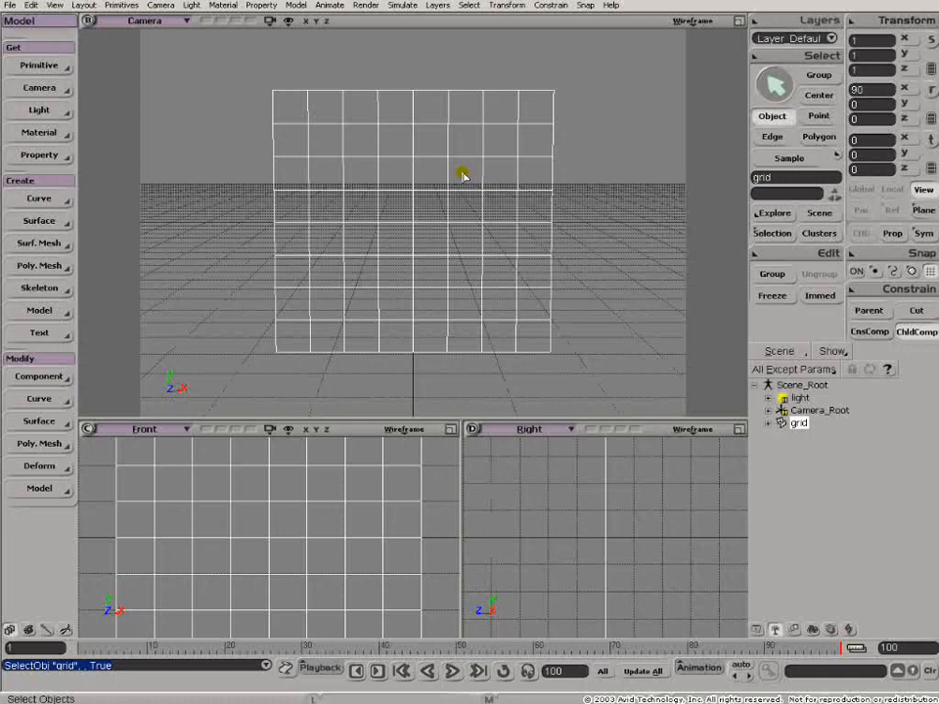
# - Open the grid's render tree and reposition the Constant and 2D Gradient nodes in front of the Material node
pyautogui.press('7')
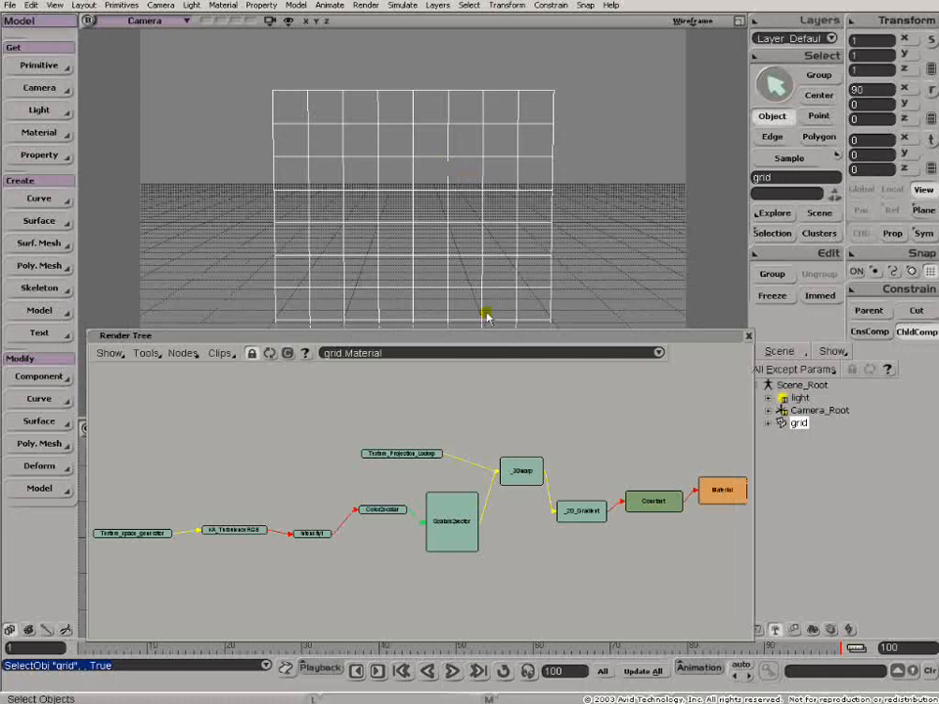
pyautogui.press('z')
pyautogui.middleClick(587, 457)
pyautogui.moveTo(585, 457); pyautogui.dragTo(282, 409)
pyautogui.moveTo(561, 501); pyautogui.dragTo(584, 460)
pyautogui.moveTo(536, 347)
pyautogui.mouseDown()
pyautogui.moveTo(539, 356)
pyautogui.moveTo(540, 342)
pyautogui.mouseUp()
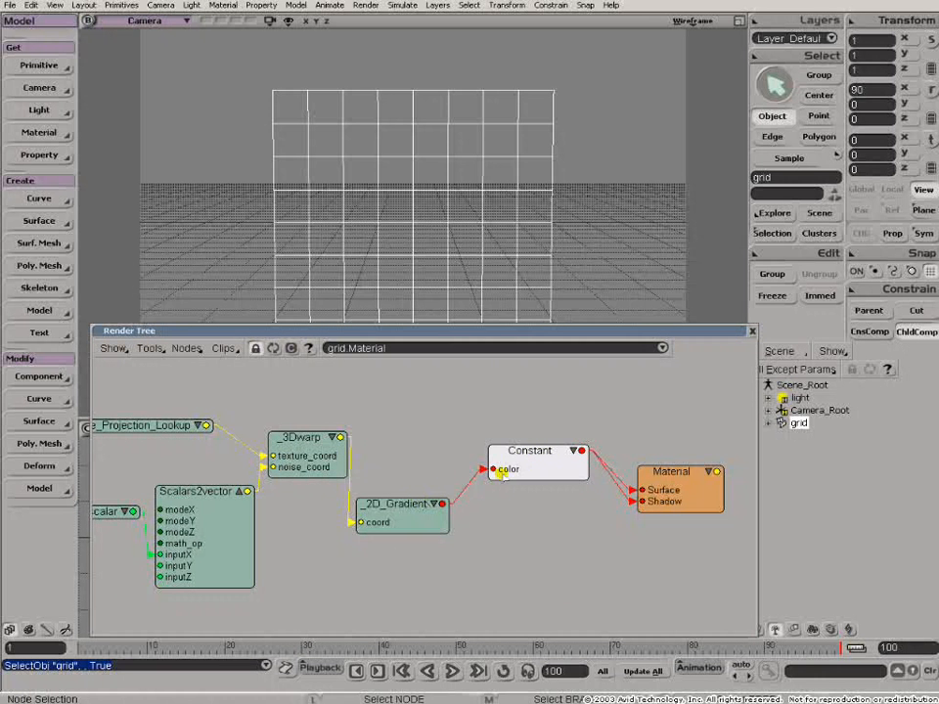
pyautogui.moveTo(512, 454); pyautogui.dragTo(526, 454)
pyautogui.moveTo(398, 525); pyautogui.dragTo(424, 479)
# - Open the 2D Gradient node's properties and examine its black and yellow colour markers
pyautogui.doubleClick(431, 459)
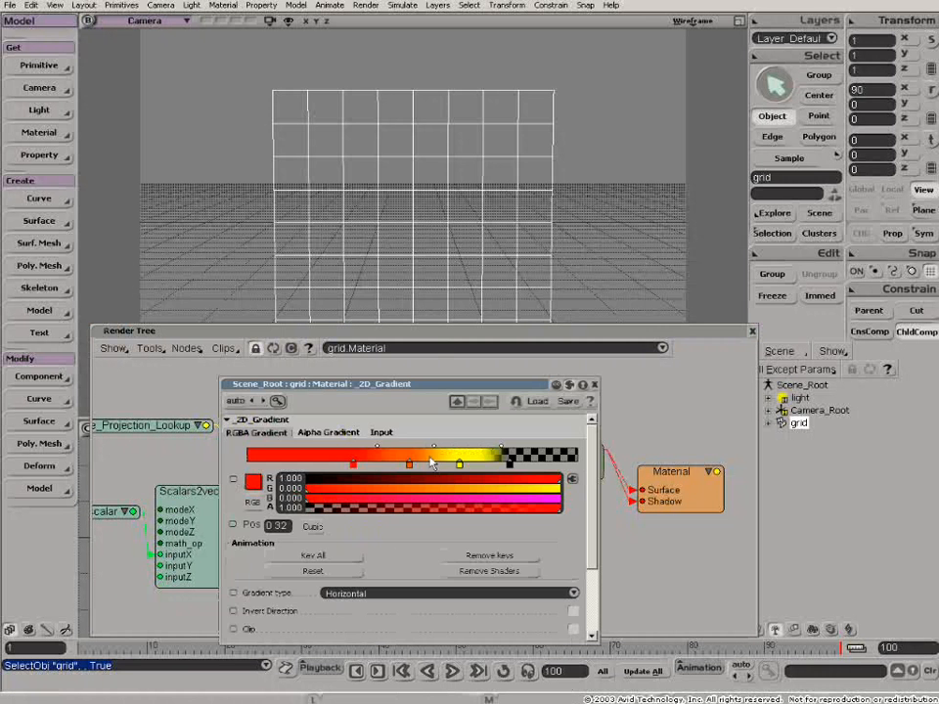
pyautogui.moveTo(457, 385); pyautogui.dragTo(659, 316)
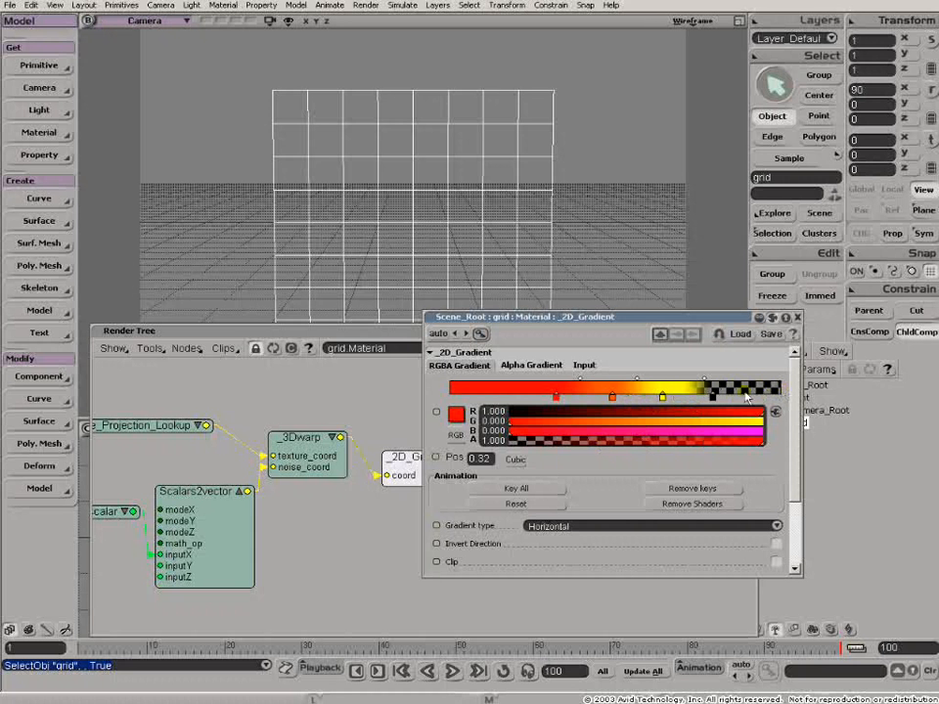
pyautogui.click(712, 407)
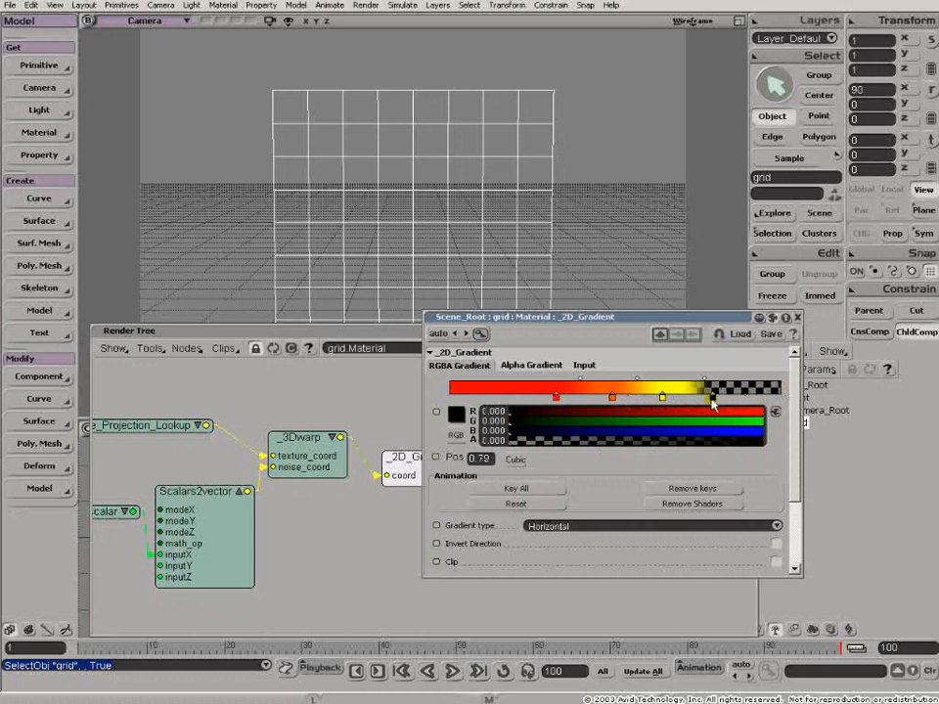
pyautogui.click(662, 396)
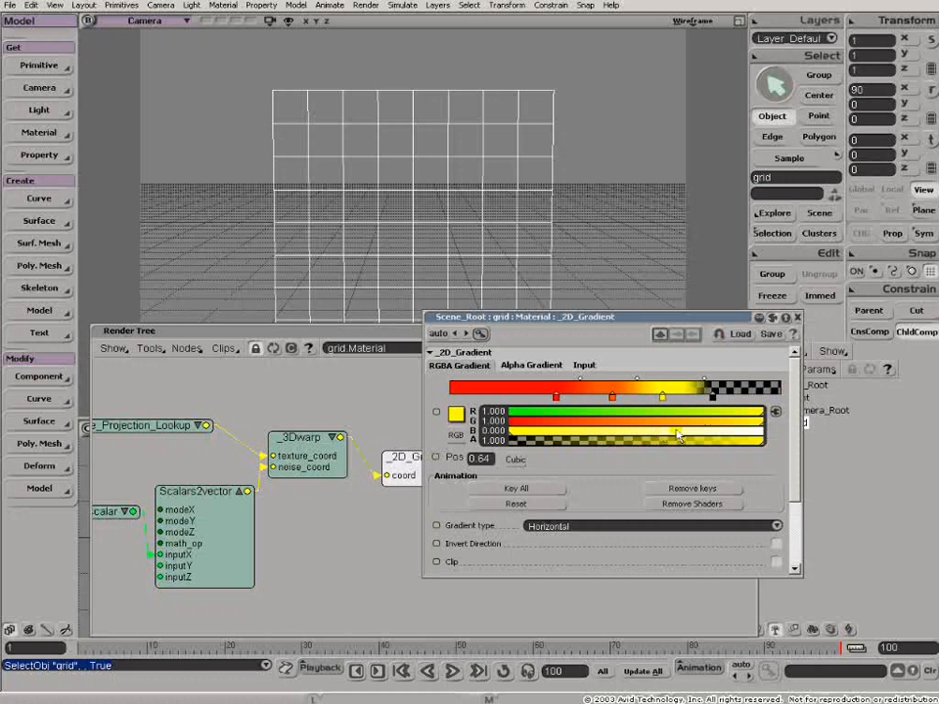
pyautogui.click(798, 319)
pyautogui.click(187, 348)
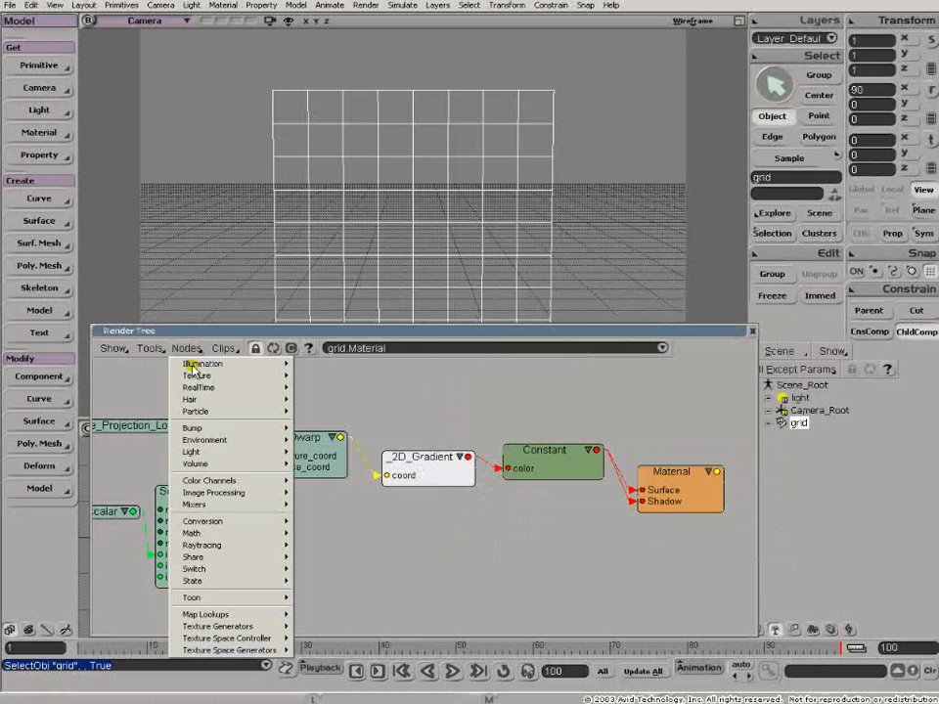
pyautogui.moveTo(238, 634)
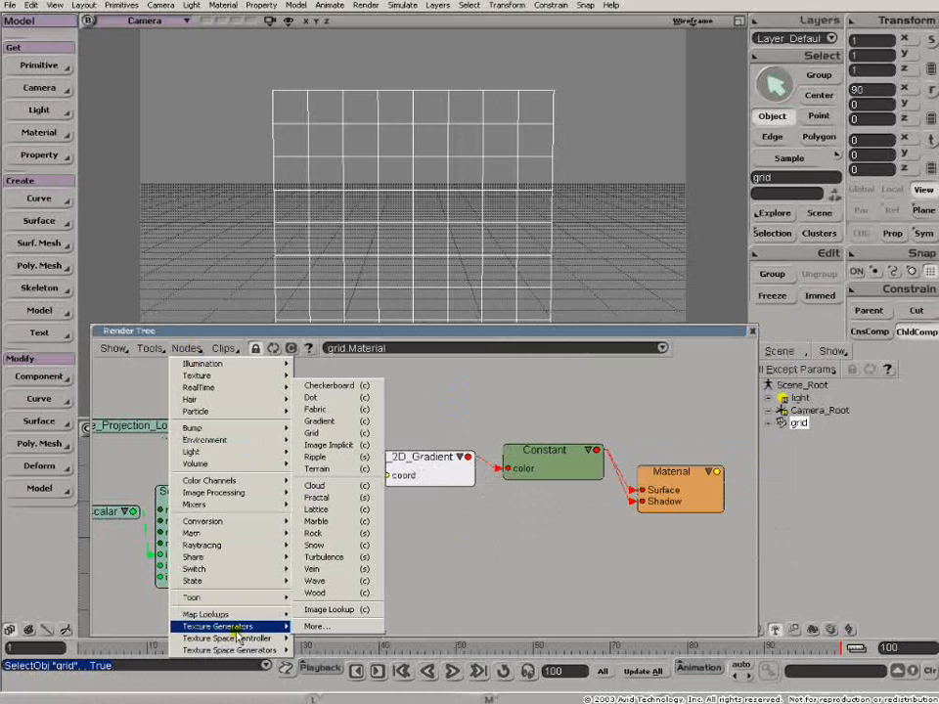
pyautogui.click(518, 582)
# - Move the 2D Gradient, Texture_Projection_Lookup and 3Dwarp nodes higher to tidy the tree's texture coordinate branch
pyautogui.moveTo(411, 470); pyautogui.dragTo(415, 432)
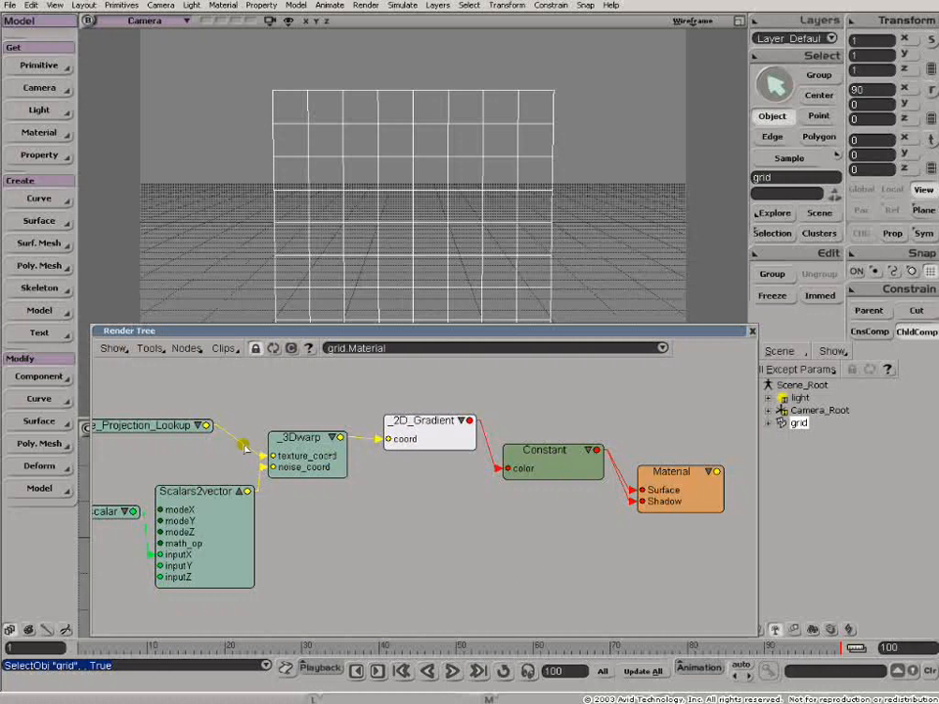
pyautogui.moveTo(171, 426); pyautogui.dragTo(210, 400)
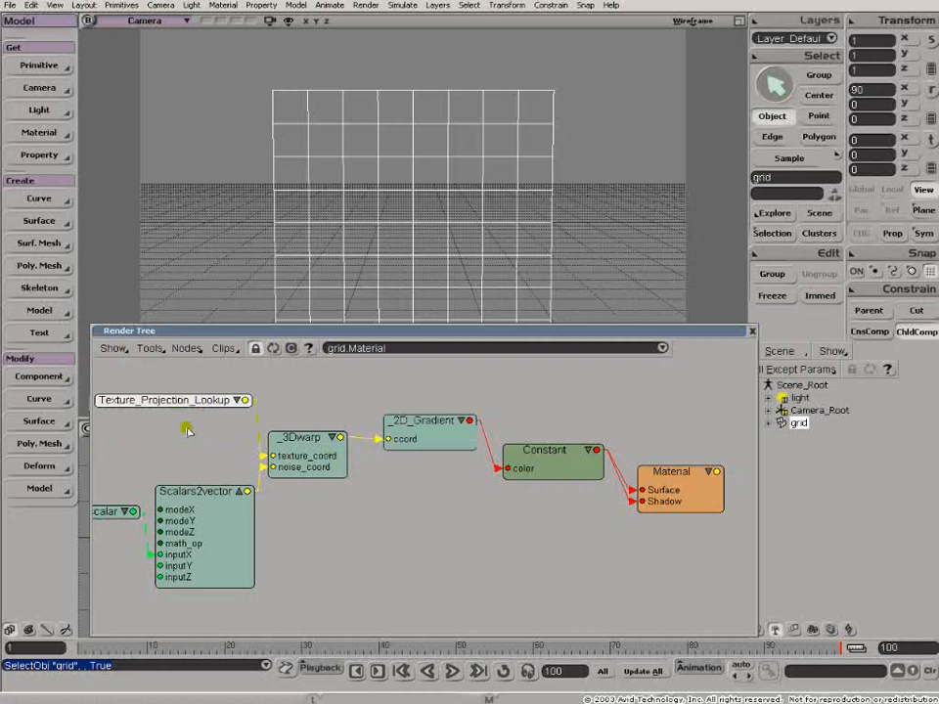
pyautogui.scroll(-1, 187, 428)
pyautogui.moveTo(309, 446); pyautogui.dragTo(305, 427)
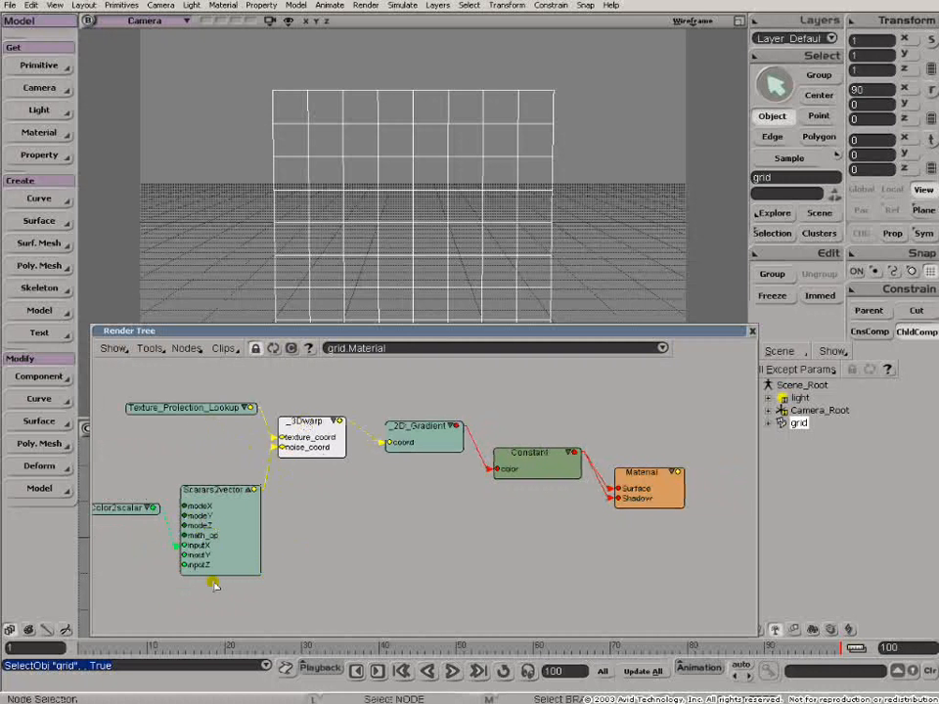
# - Line up the KA_TurbulenceRGB and Intensity1 nodes with the Color2scalar node in the noise branch
pyautogui.press('z')
pyautogui.moveTo(152, 572); pyautogui.dragTo(470, 541)
pyautogui.moveTo(276, 507); pyautogui.dragTo(269, 485)
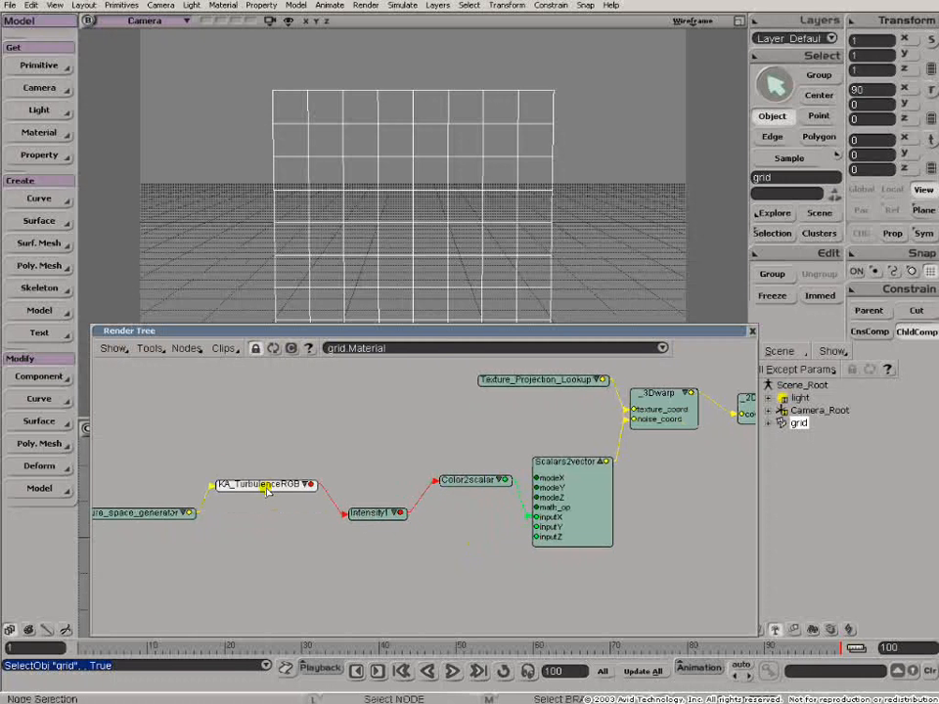
pyautogui.moveTo(373, 523); pyautogui.dragTo(364, 491)
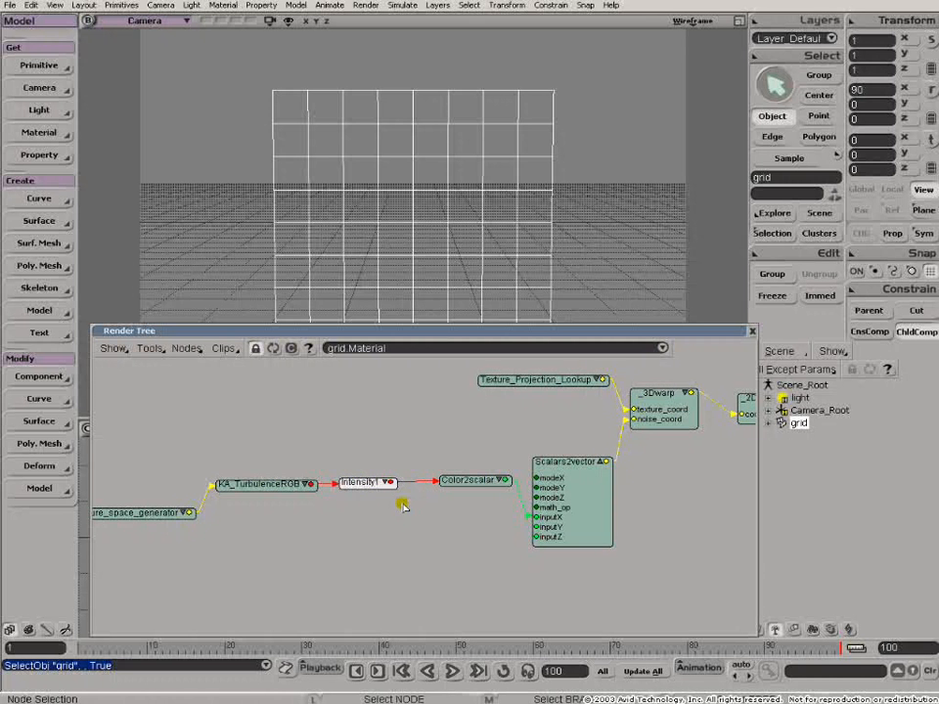
# - Reposition the Scalars2vector and Color2scalar nodes so the inputX connection is easy to read
pyautogui.press('z')
pyautogui.moveTo(408, 506); pyautogui.dragTo(286, 494)
pyautogui.middleClick(358, 507)
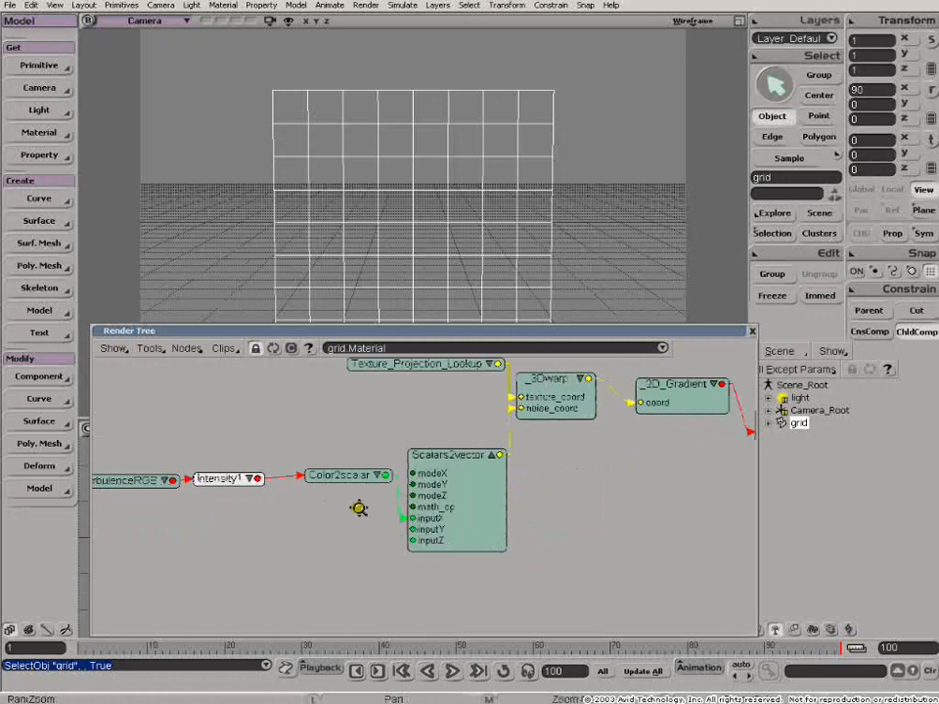
pyautogui.moveTo(461, 461); pyautogui.dragTo(455, 455)
pyautogui.moveTo(342, 475); pyautogui.dragTo(334, 488)
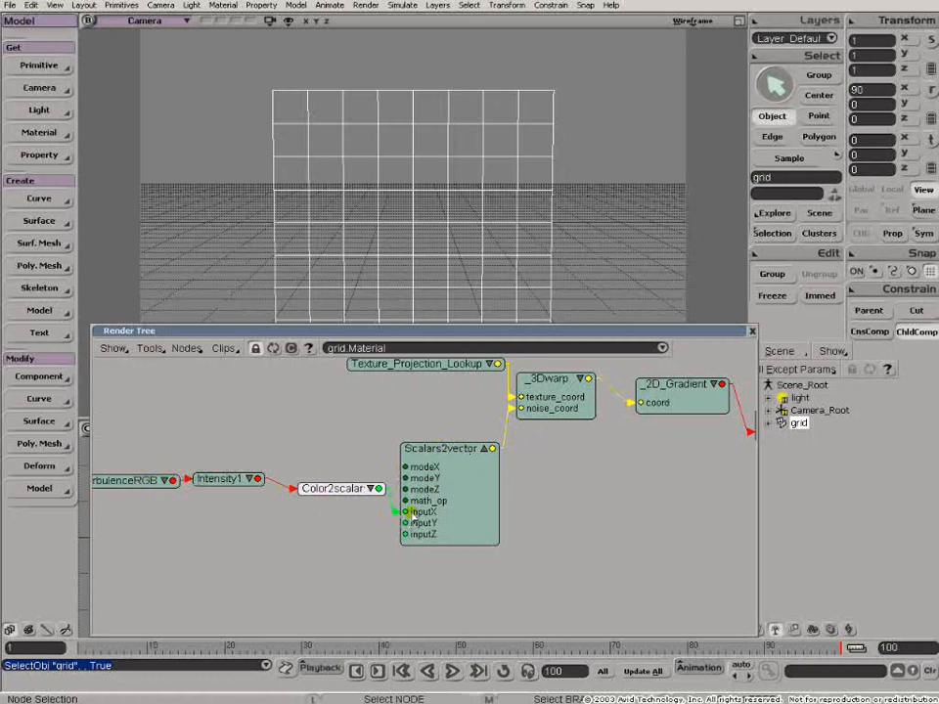
pyautogui.moveTo(437, 448); pyautogui.dragTo(436, 444)
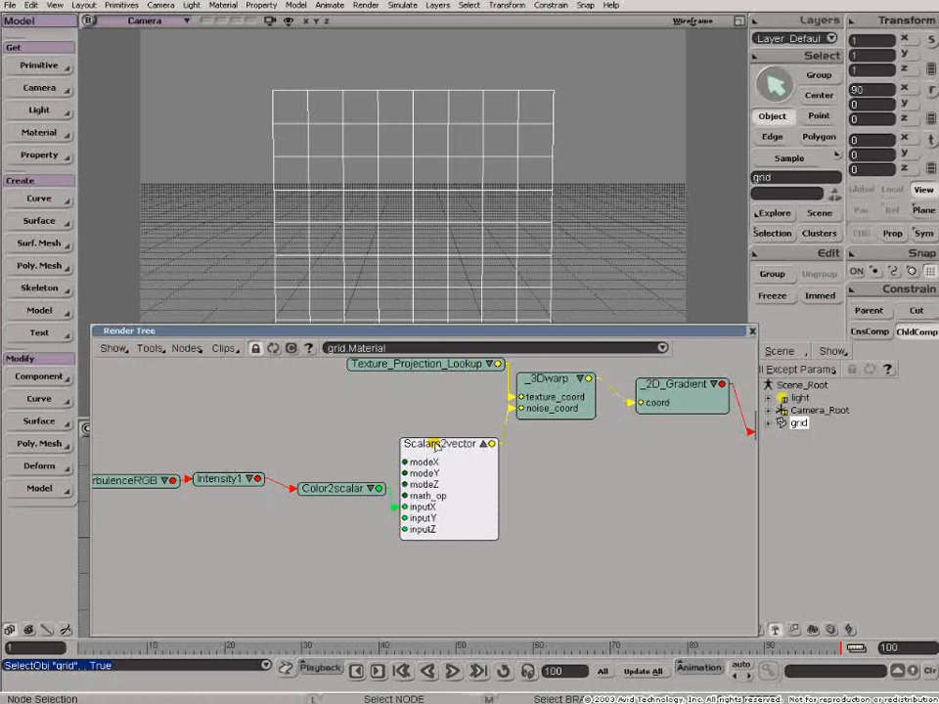
pyautogui.click(182, 351)
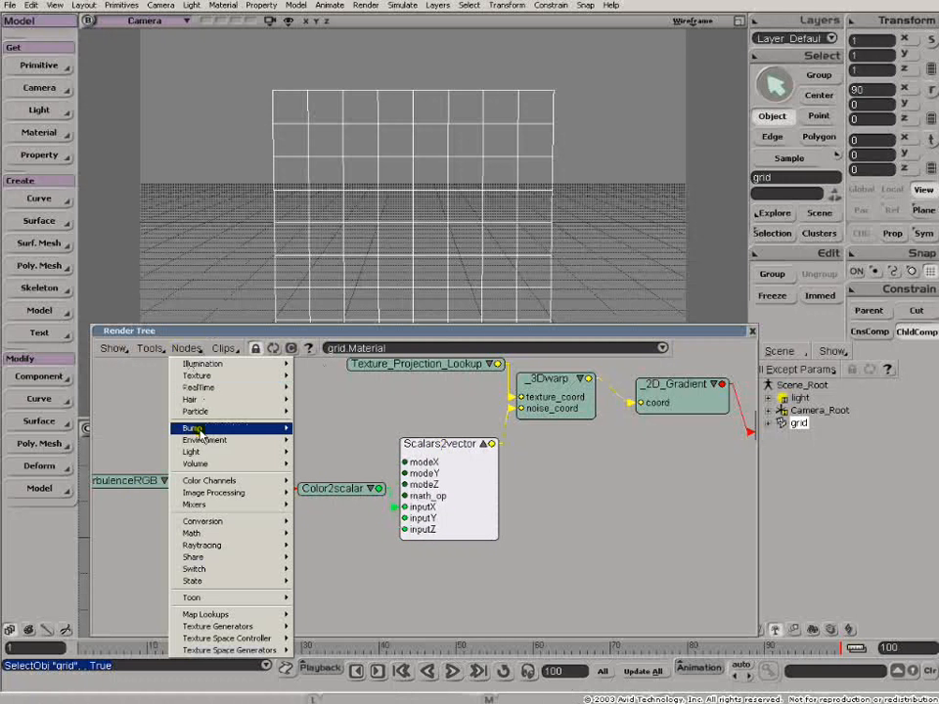
pyautogui.moveTo(209, 523)
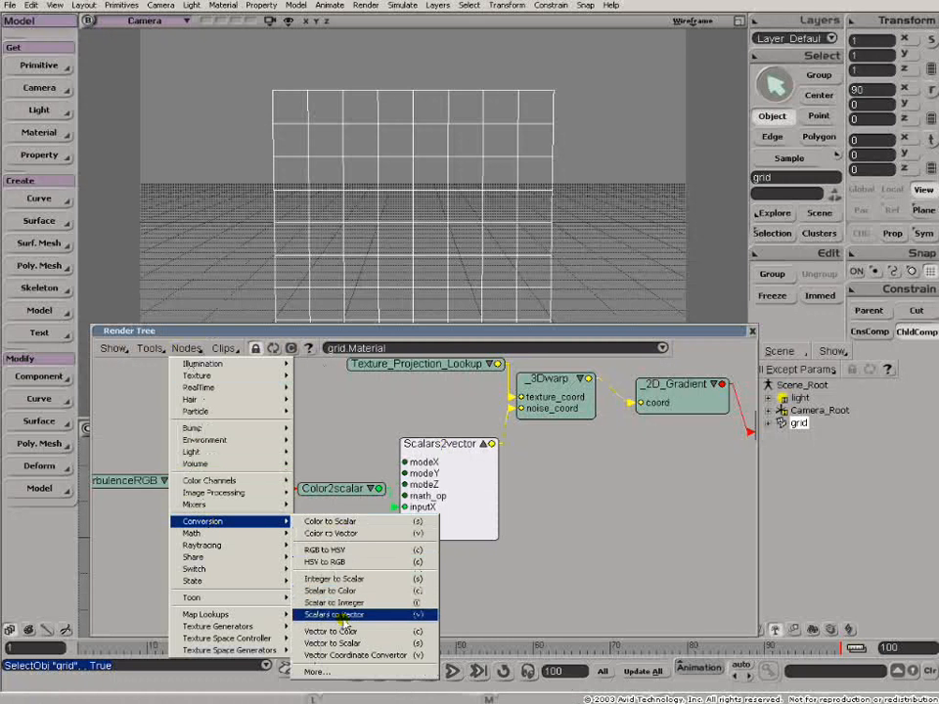
pyautogui.click(350, 428)
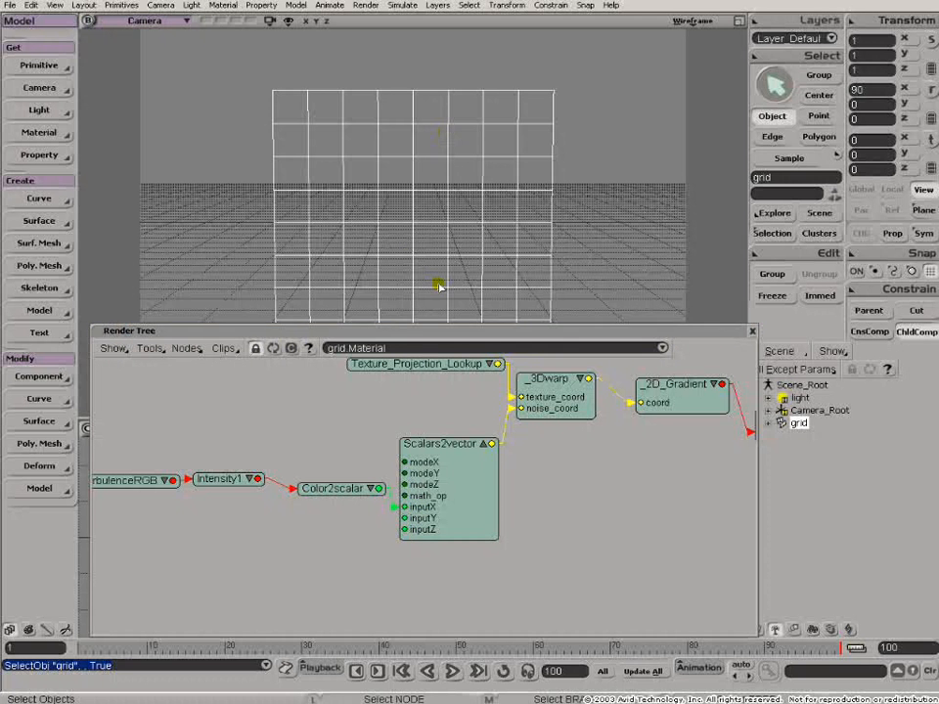
# - Open the KA_TurbulenceRGB node's properties, keeping the render tree and property windows clear of the grid in the camera view
pyautogui.moveTo(423, 332); pyautogui.dragTo(434, 387)
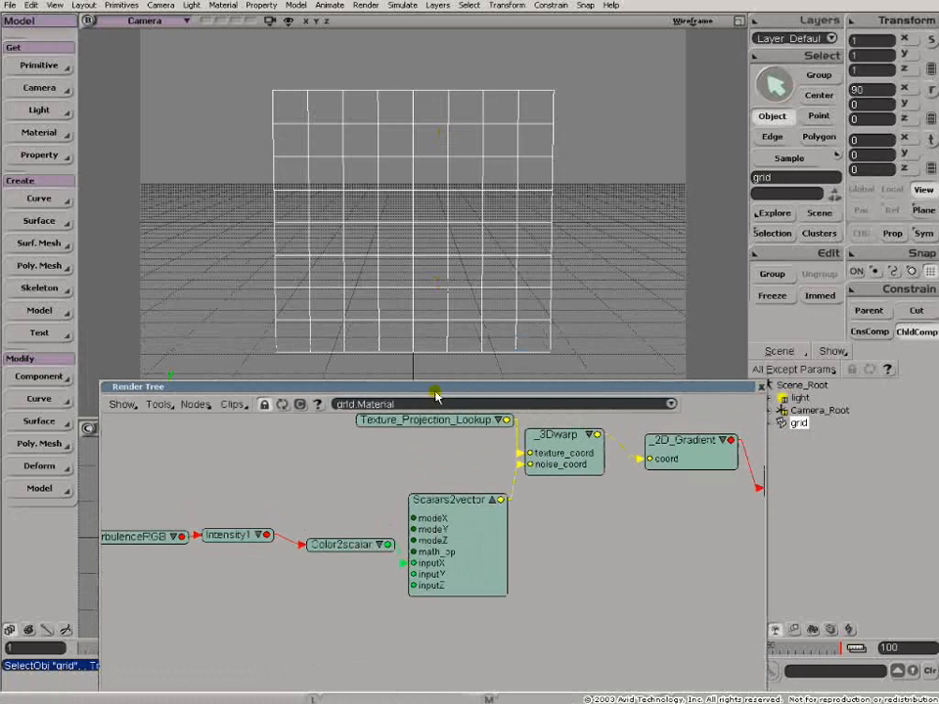
pyautogui.moveTo(235, 509); pyautogui.dragTo(417, 484)
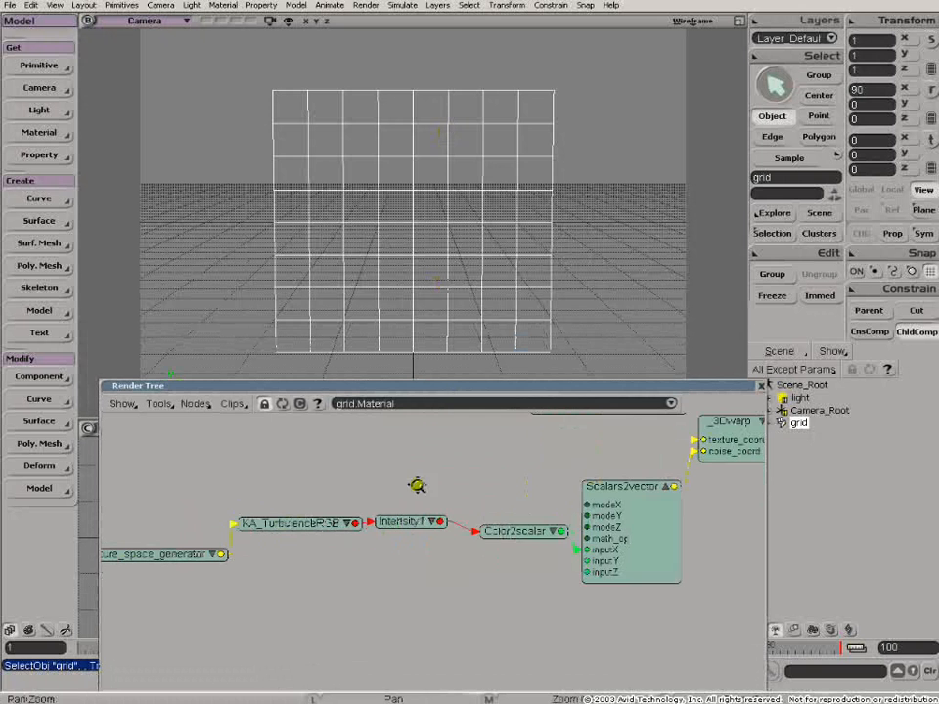
pyautogui.doubleClick(284, 523)
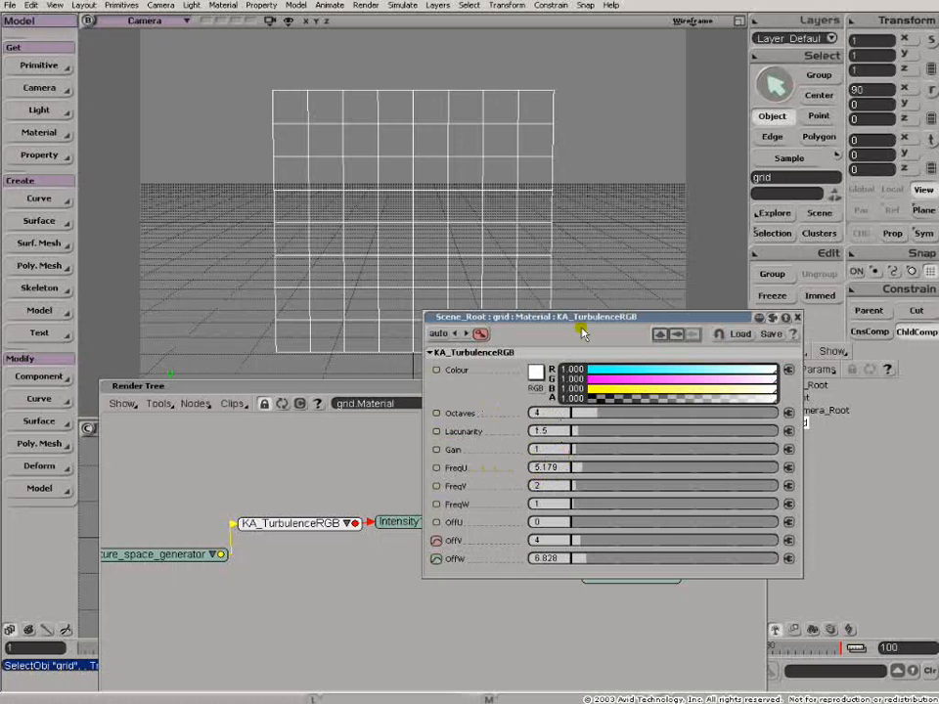
pyautogui.moveTo(578, 317); pyautogui.dragTo(556, 420)
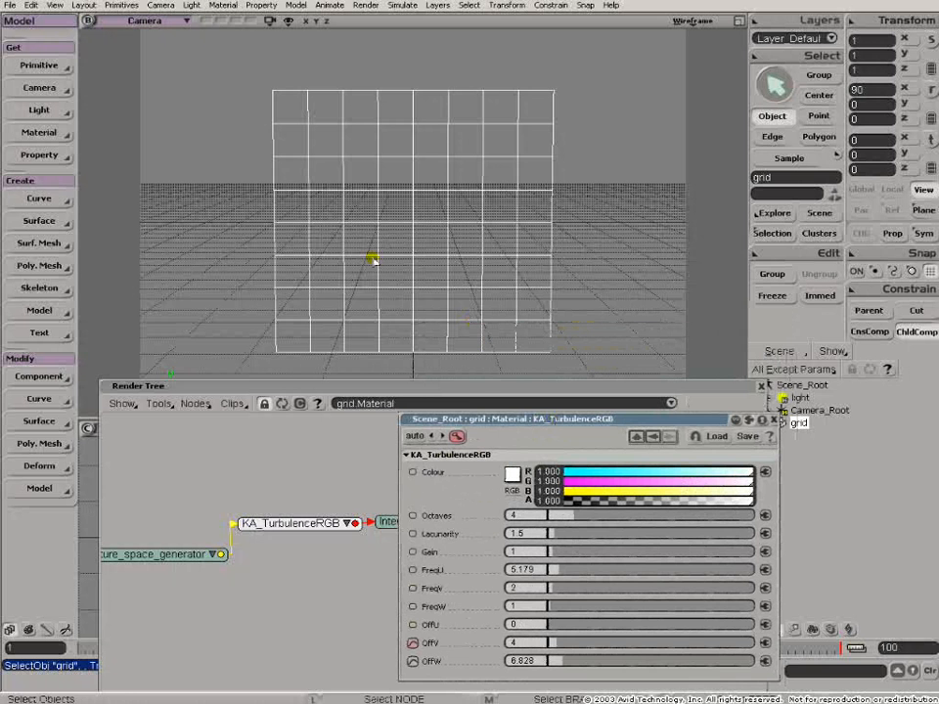
# - Draw a render region around the whole grid in the camera view and rearrange the render tree and turbulence property windows
pyautogui.moveTo(255, 78)
pyautogui.mouseDown()
pyautogui.moveTo(325, 179)
pyautogui.moveTo(577, 365)
pyautogui.mouseUp()
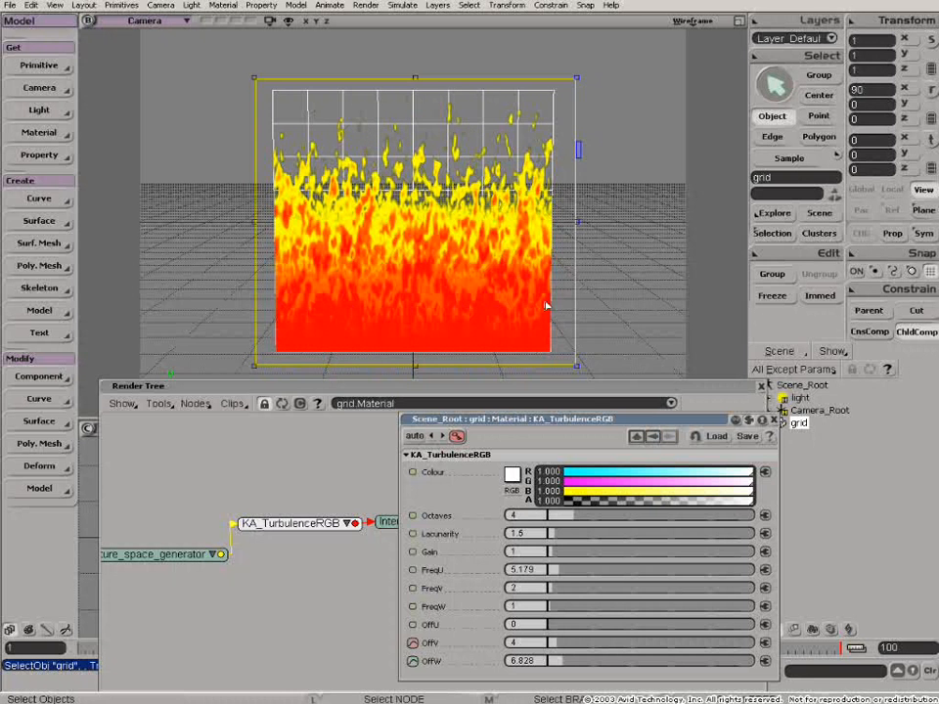
pyautogui.click(581, 386)
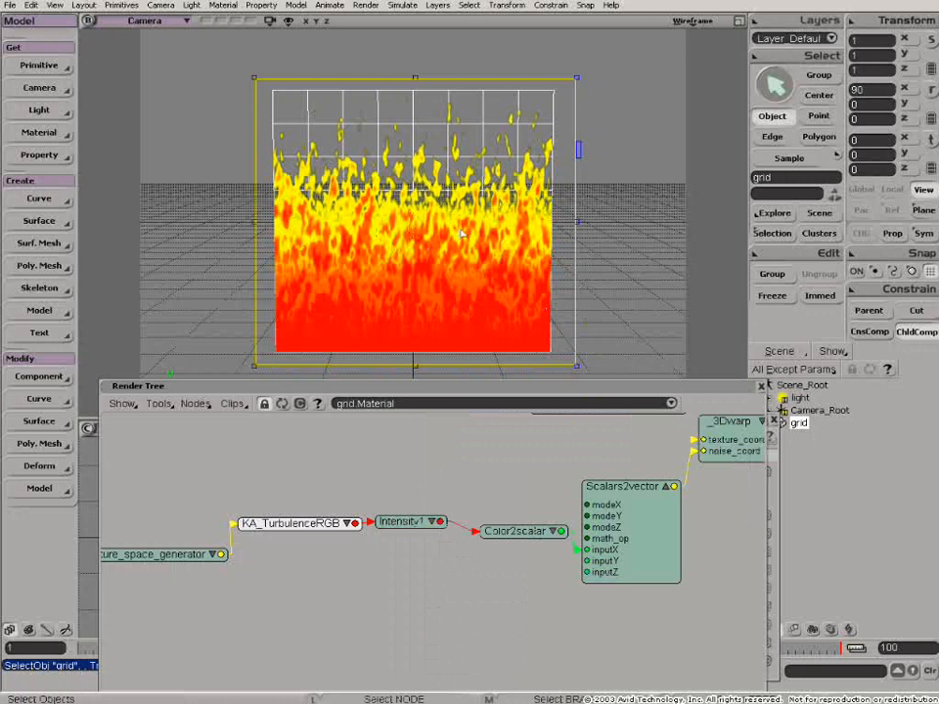
pyautogui.moveTo(434, 389); pyautogui.dragTo(420, 457)
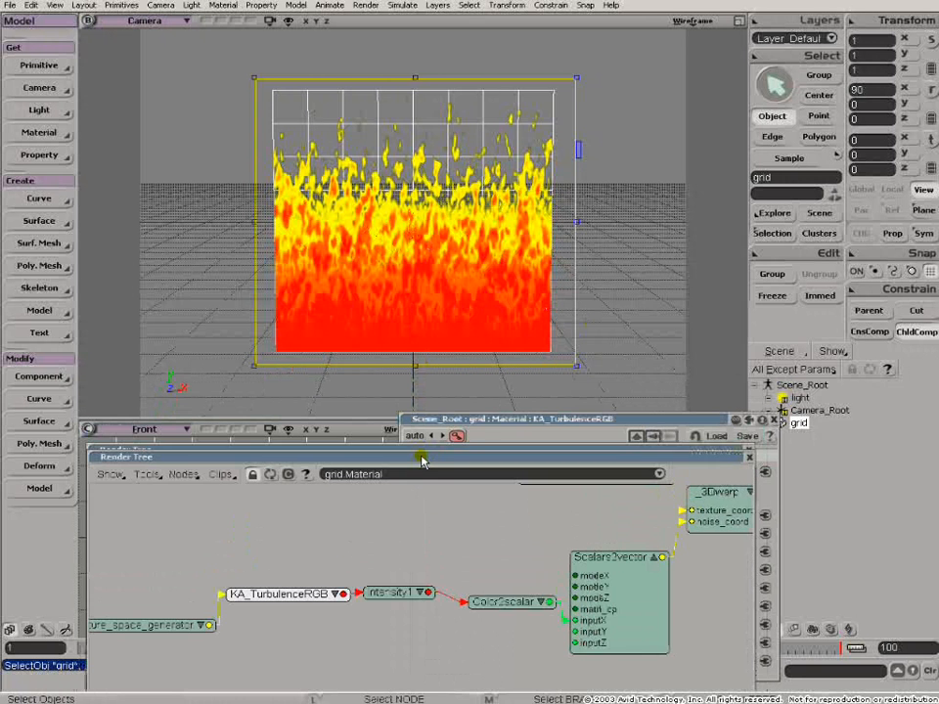
pyautogui.click(524, 420)
pyautogui.moveTo(525, 420); pyautogui.dragTo(543, 362)
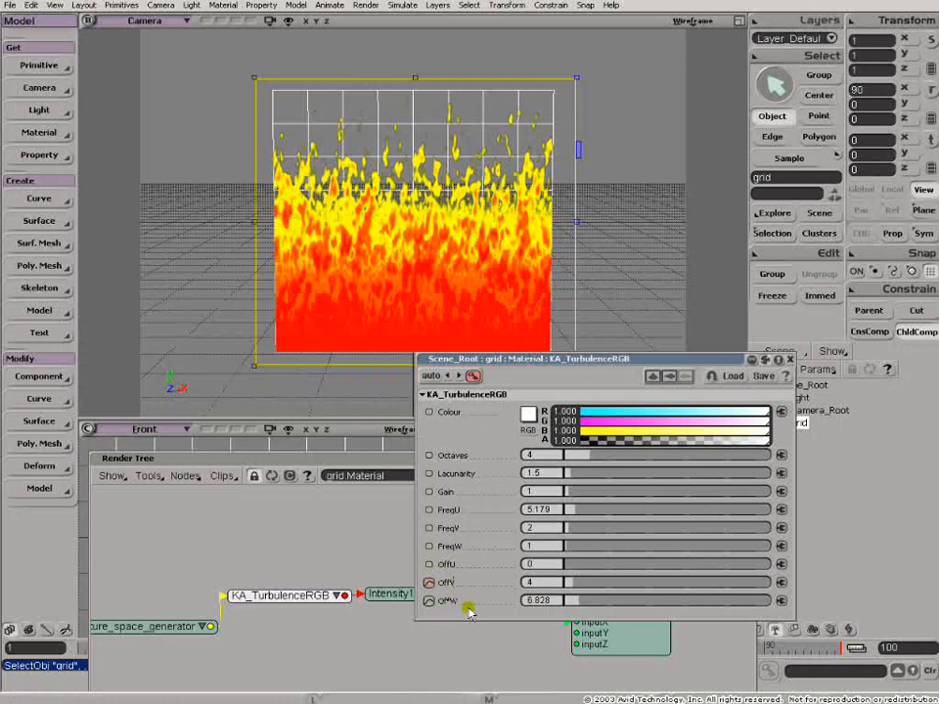
# - Examine the KA_TurbulenceRGB frequency and offset settings alongside the node connections and the rendered flames
pyautogui.click(411, 530)
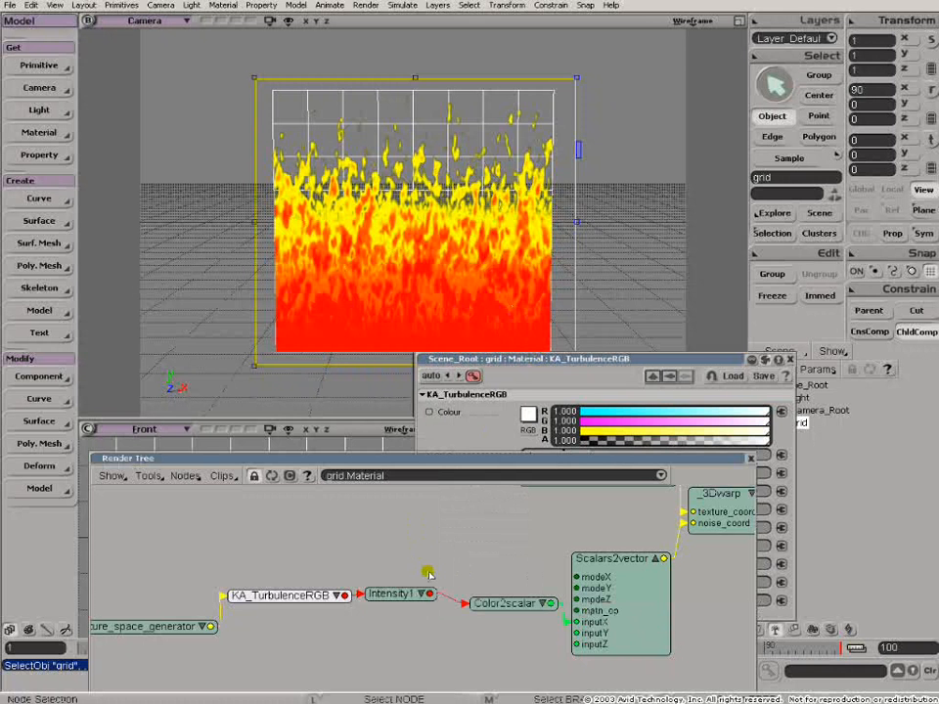
pyautogui.click(506, 361)
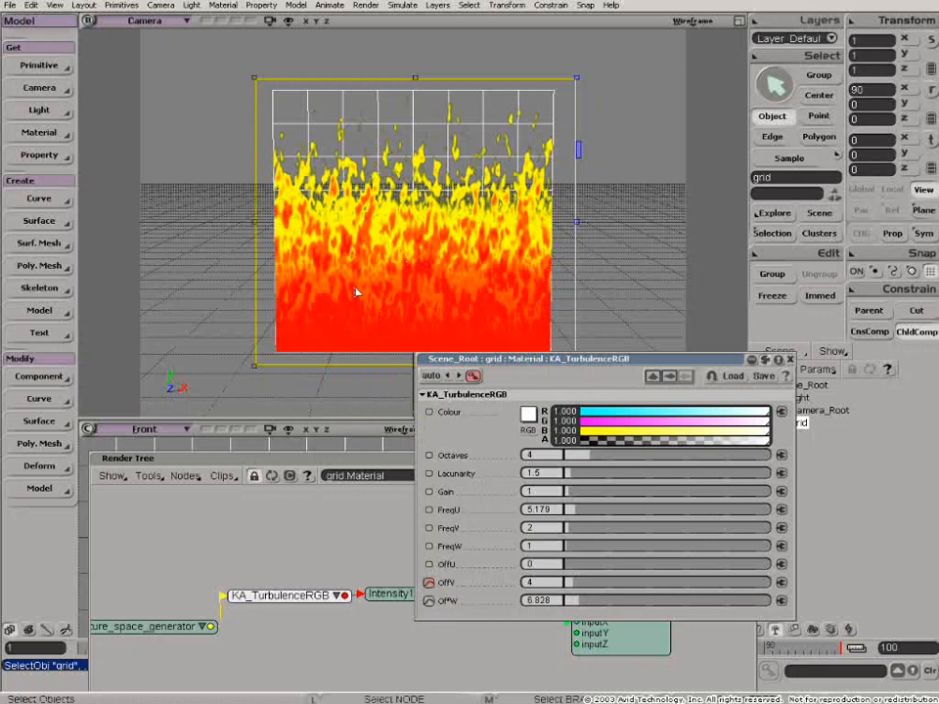
pyautogui.click(391, 459)
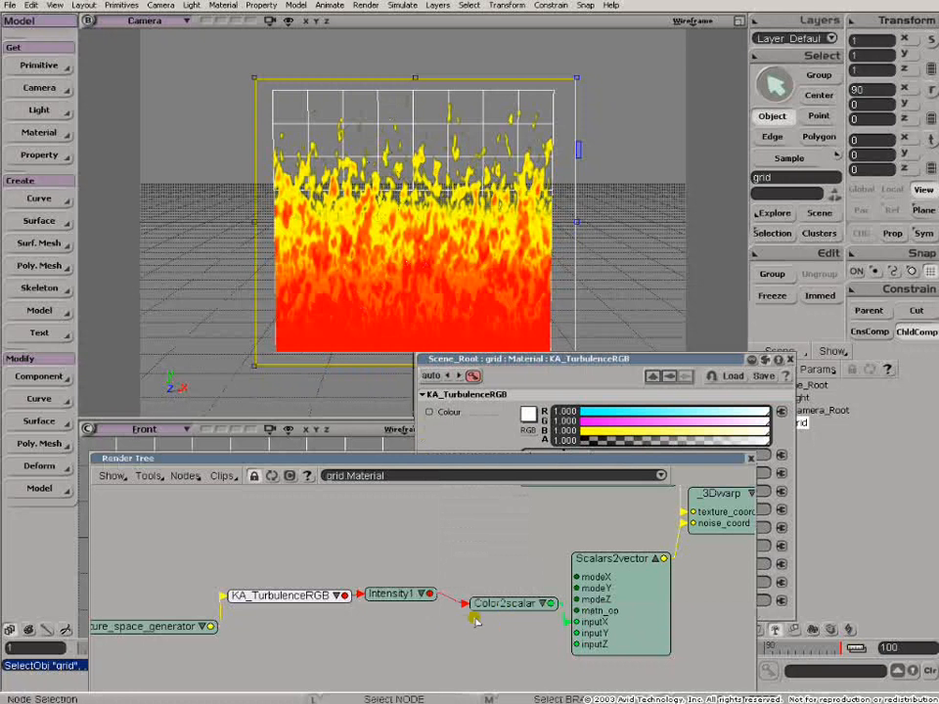
pyautogui.click(548, 366)
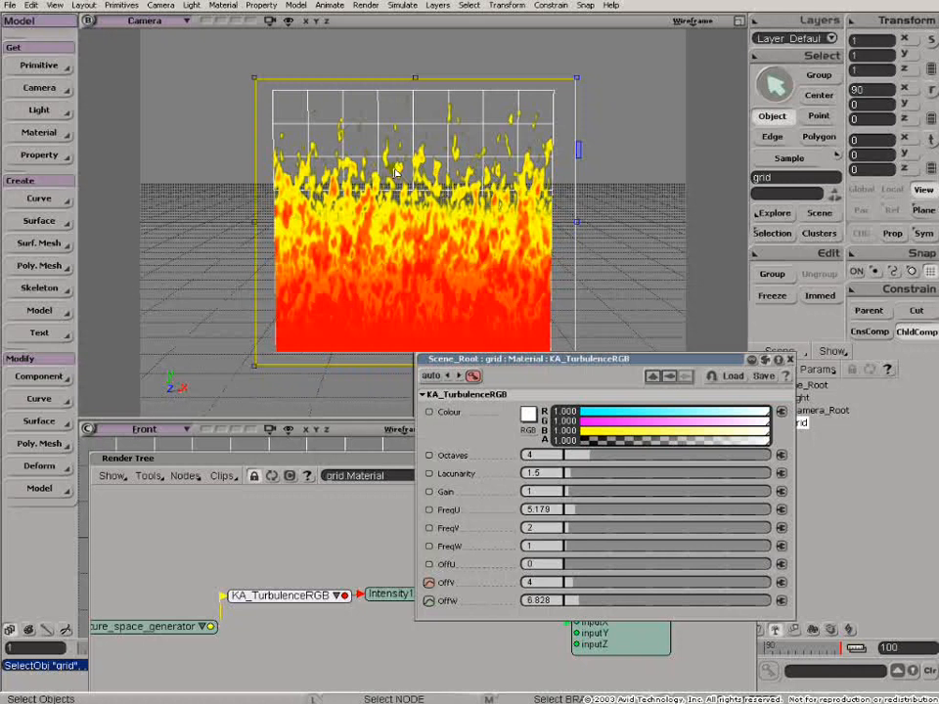
pyautogui.click(342, 456)
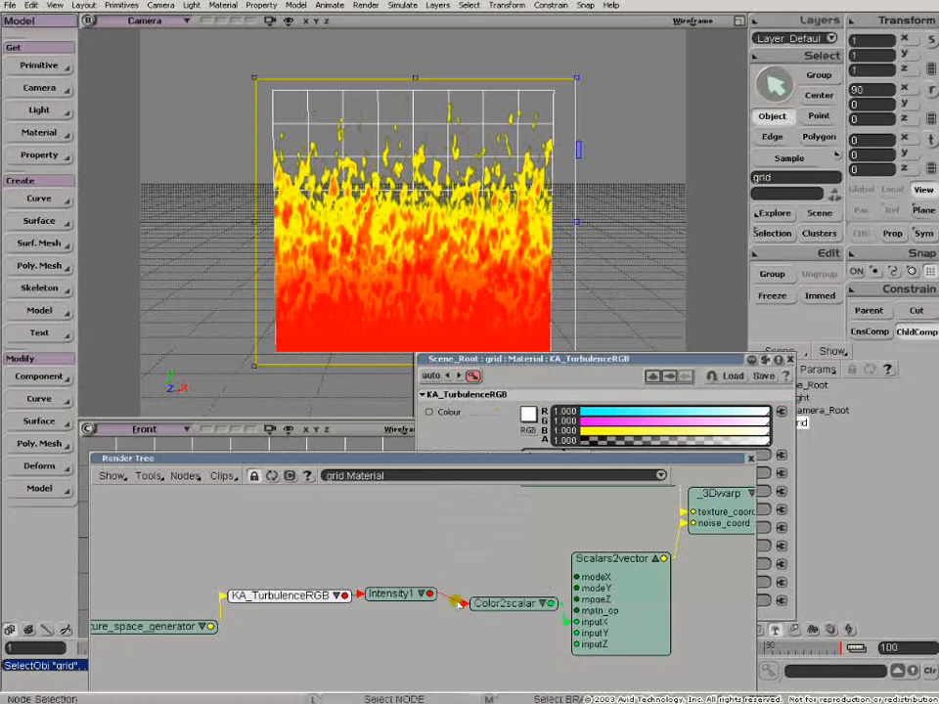
pyautogui.click(504, 367)
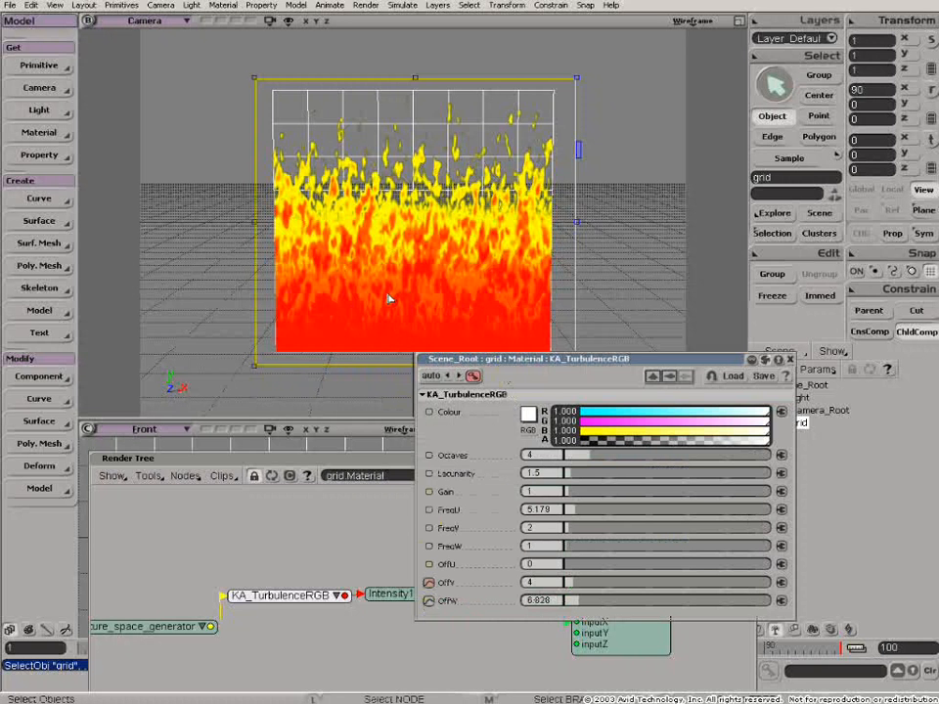
pyautogui.moveTo(474, 360); pyautogui.dragTo(522, 383)
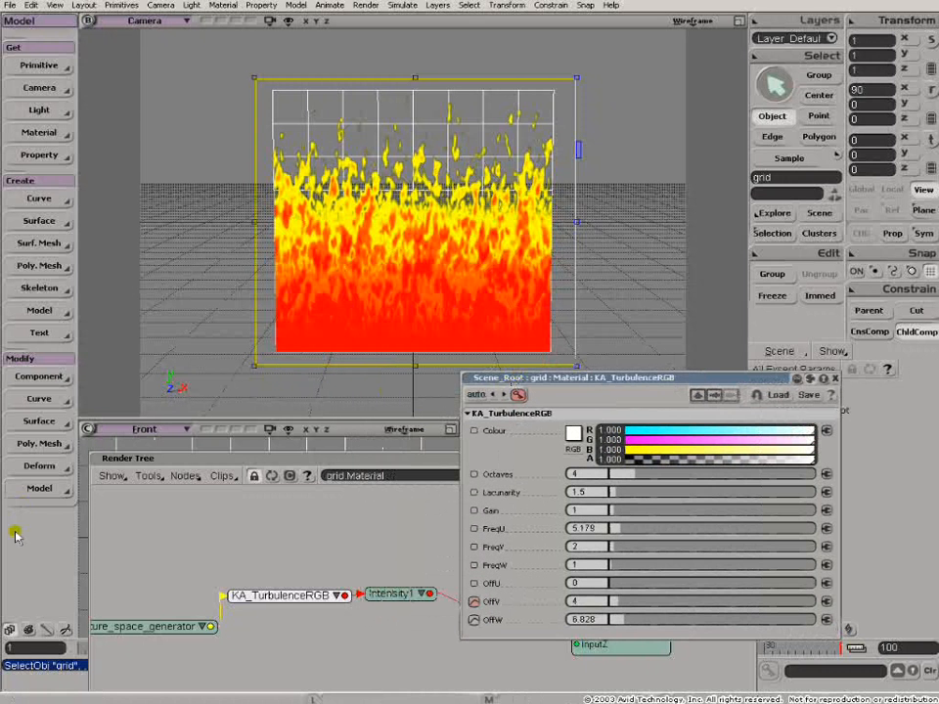
pyautogui.click(441, 457)
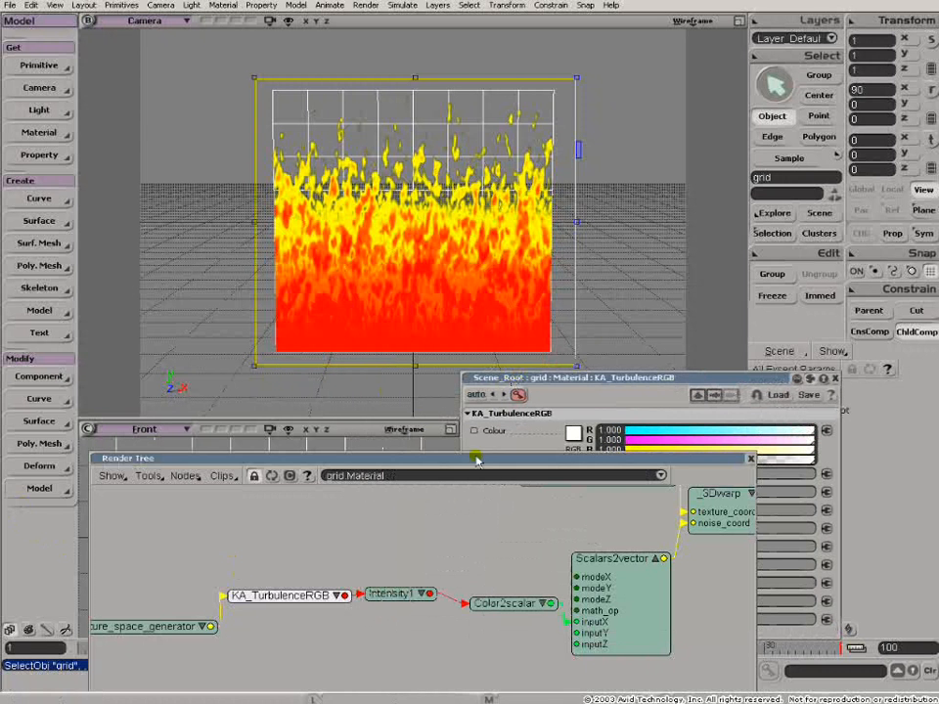
# - Bring the KA_TurbulenceRGB properties in front of the render tree and set a keyframe on OffV
pyautogui.click(563, 382)
pyautogui.click(475, 645)
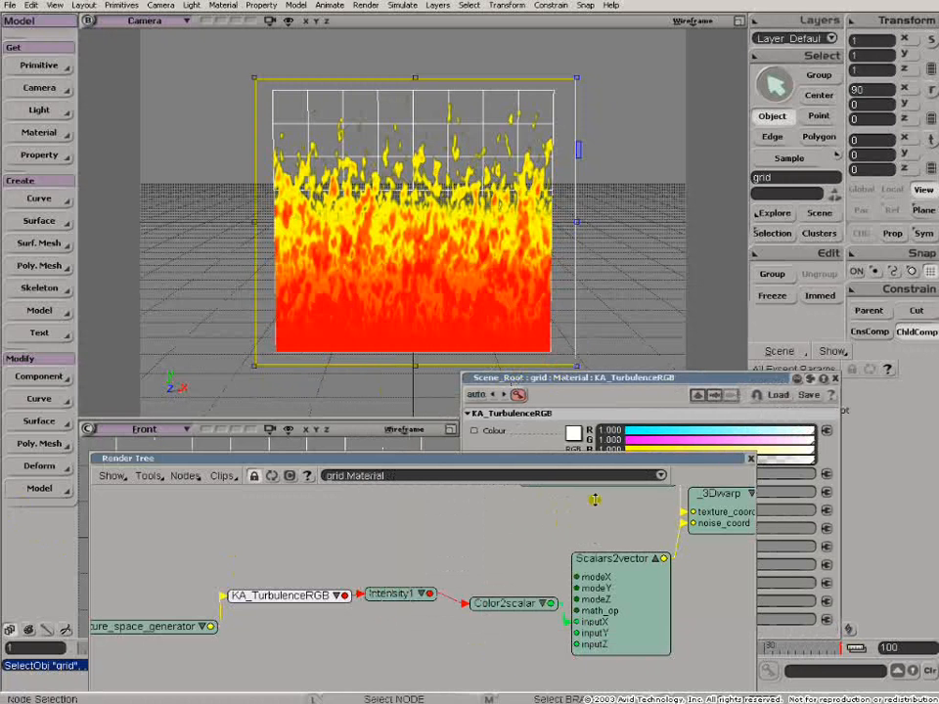
pyautogui.click(583, 379)
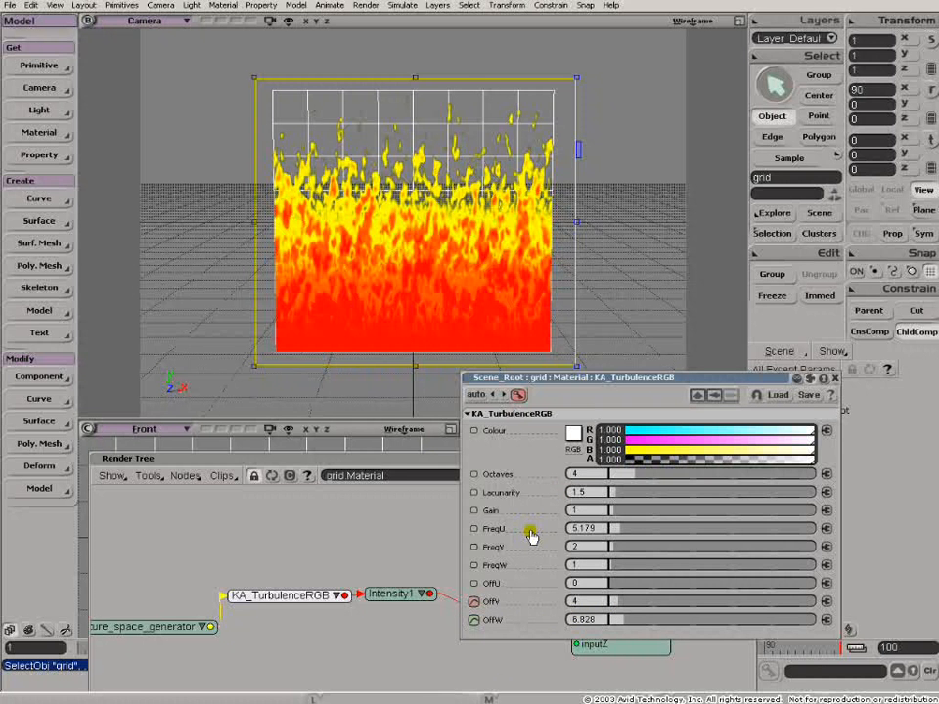
pyautogui.click(473, 604)
# - Load FireBase.avi from the Cinemagic project's Render_Pictures folder into a flipbook and play the fire animation
pyautogui.press('2')
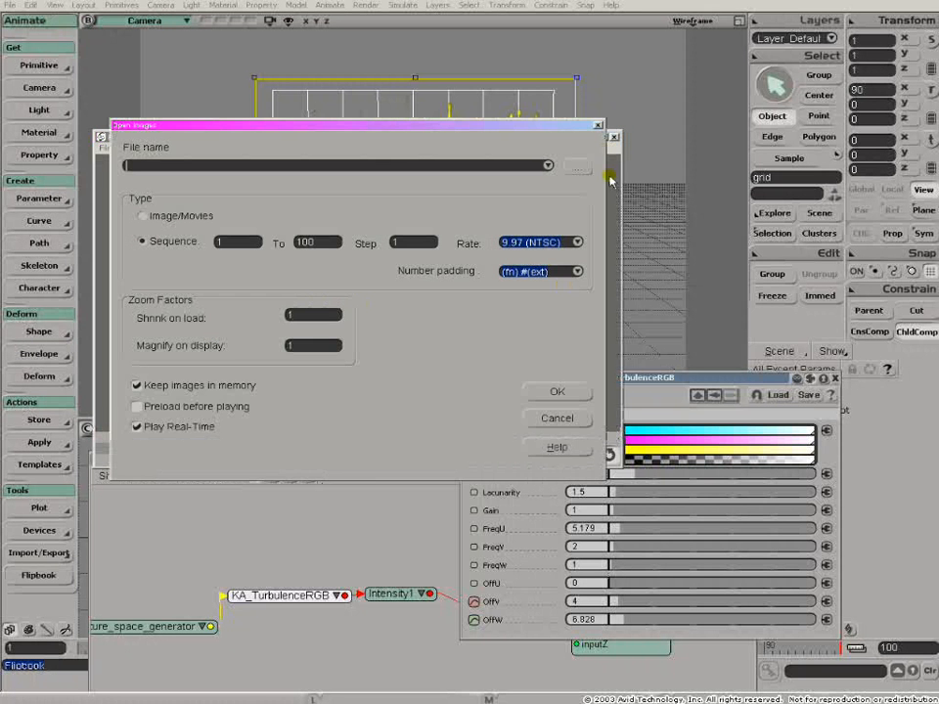
pyautogui.click(580, 169)
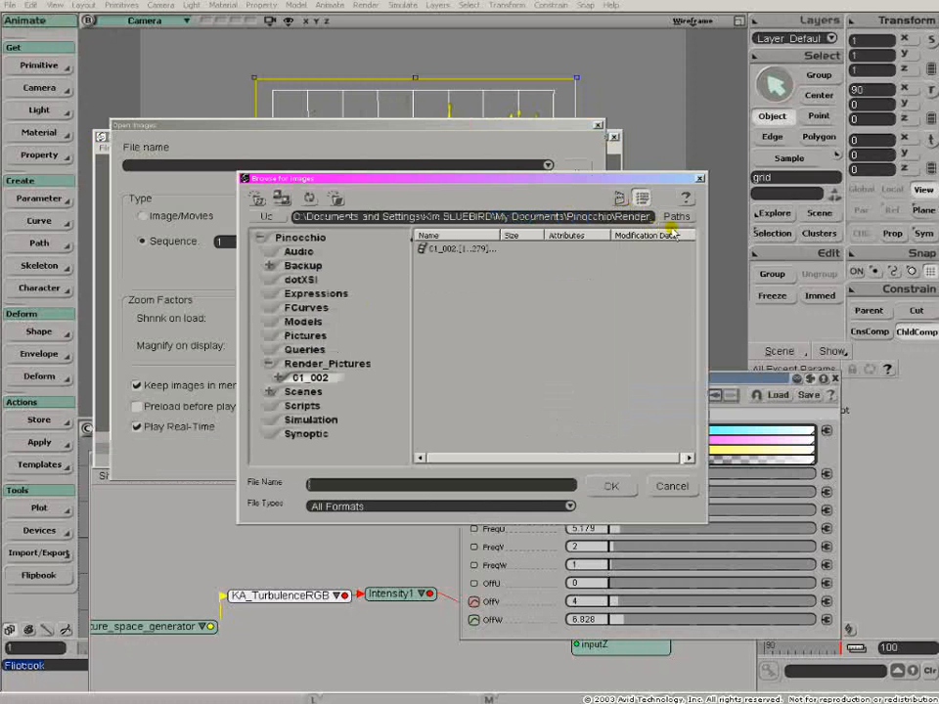
pyautogui.click(673, 216)
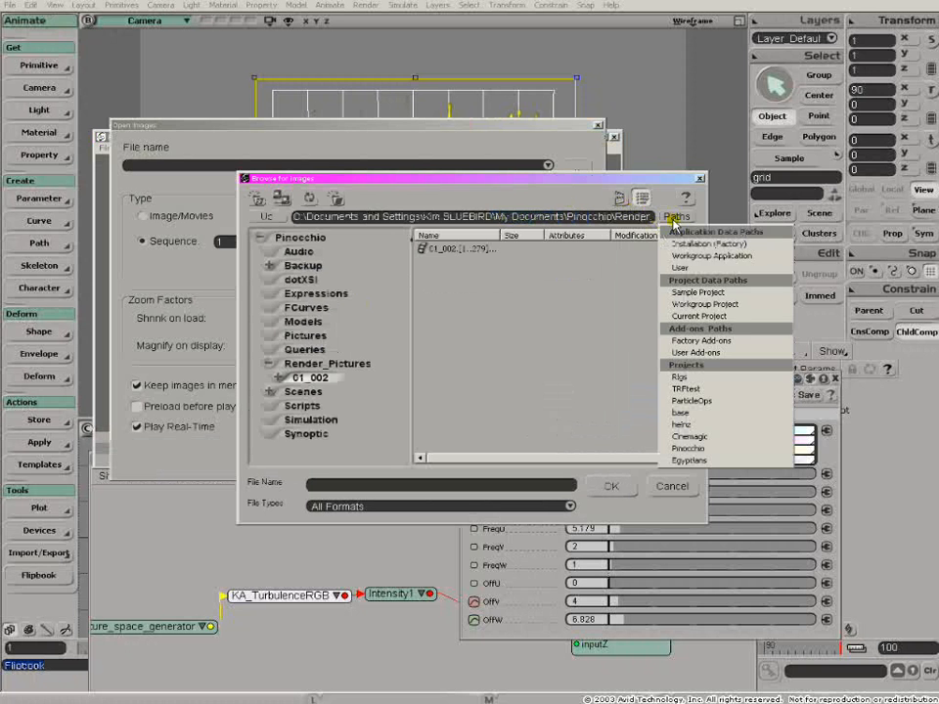
pyautogui.click(689, 437)
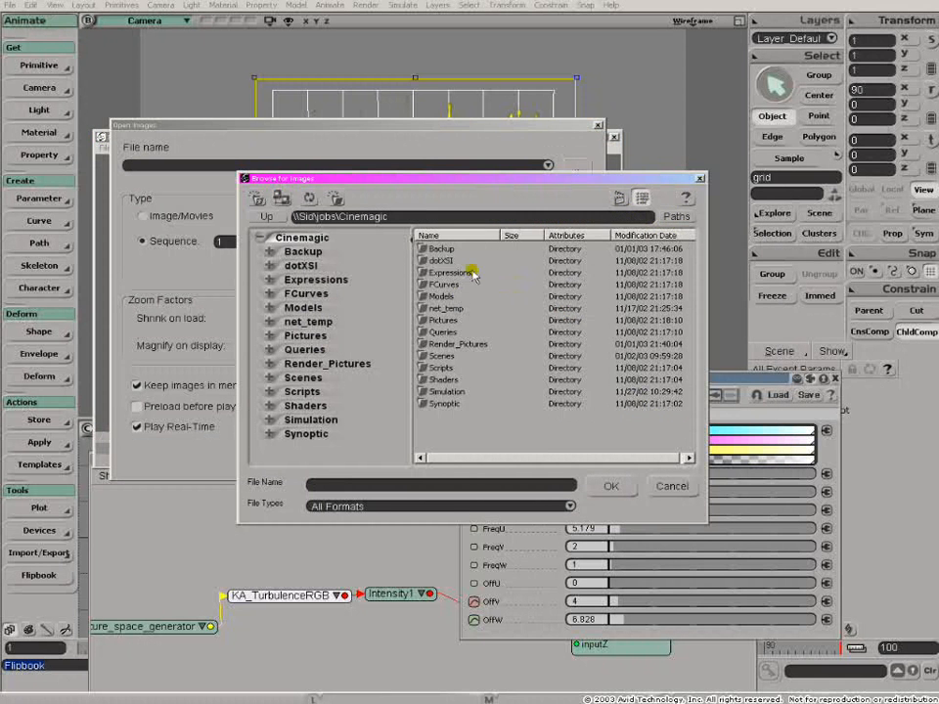
pyautogui.doubleClick(458, 345)
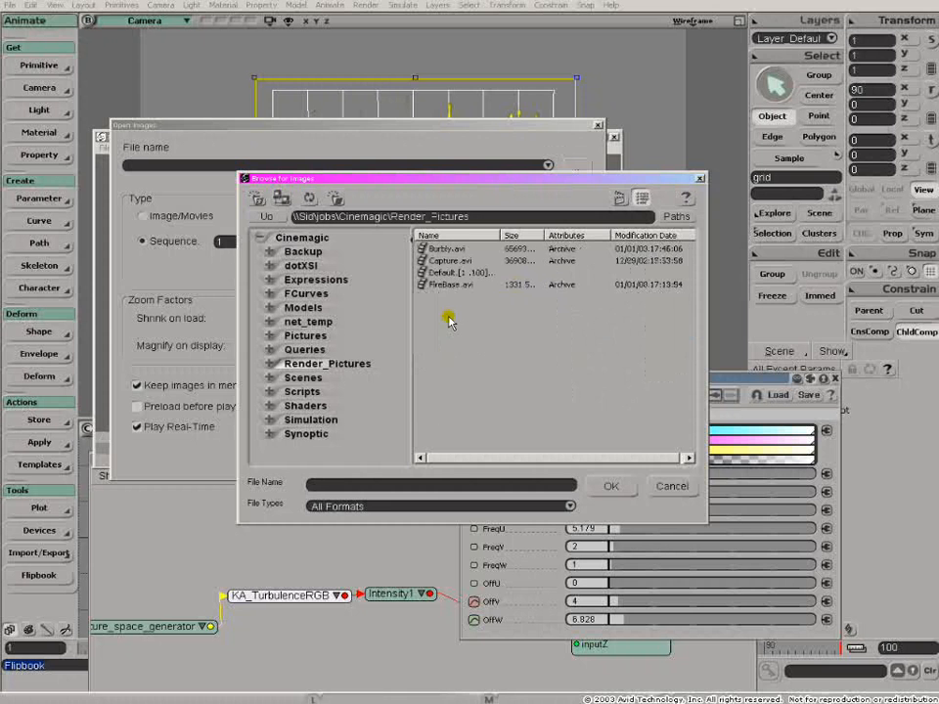
pyautogui.click(425, 285)
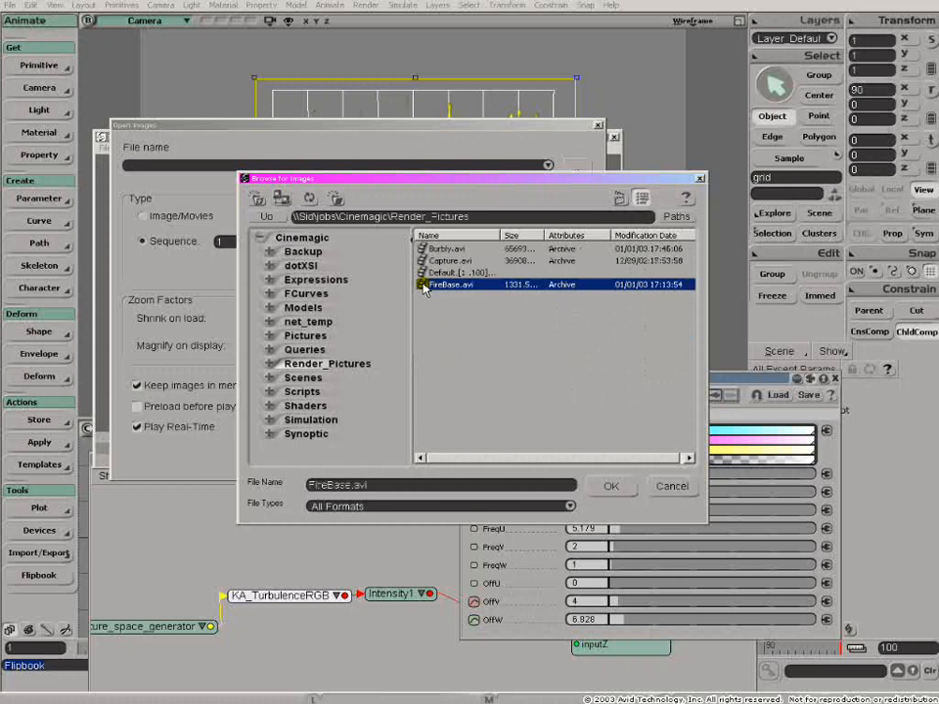
pyautogui.doubleClick(424, 285)
pyautogui.click(556, 392)
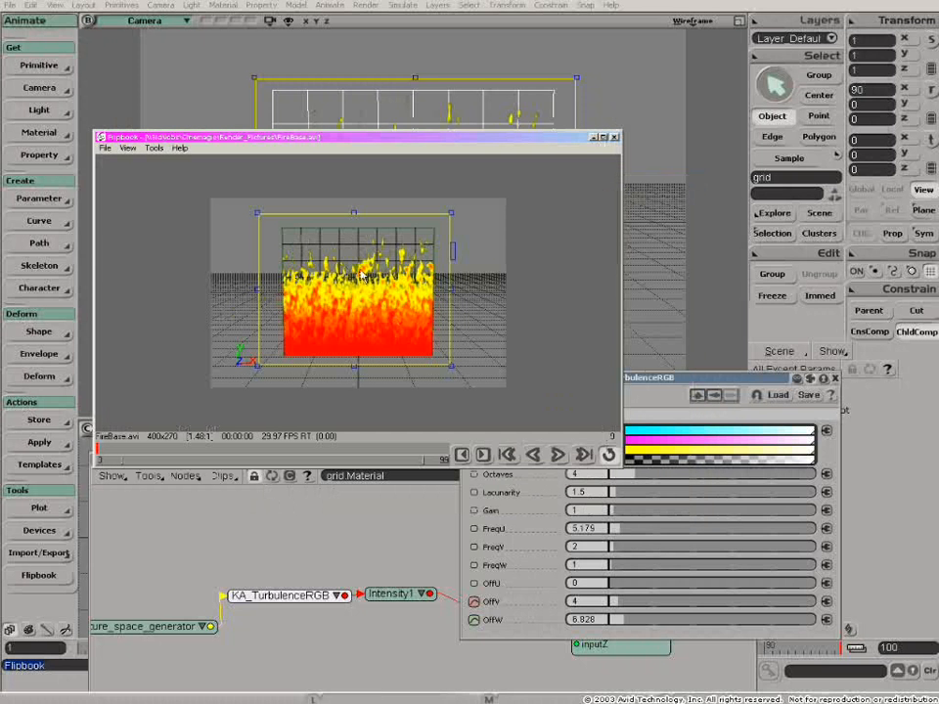
pyautogui.click(556, 456)
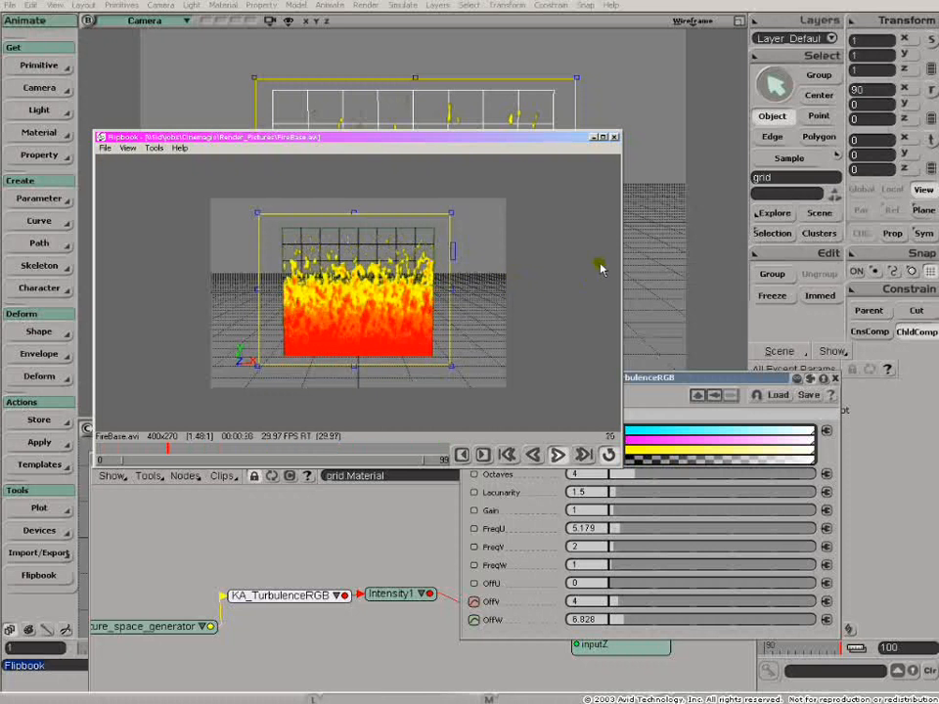
# - Close the flipbook, turbulence properties and render tree windows, and open the MarbleBase.scn scene
pyautogui.click(613, 137)
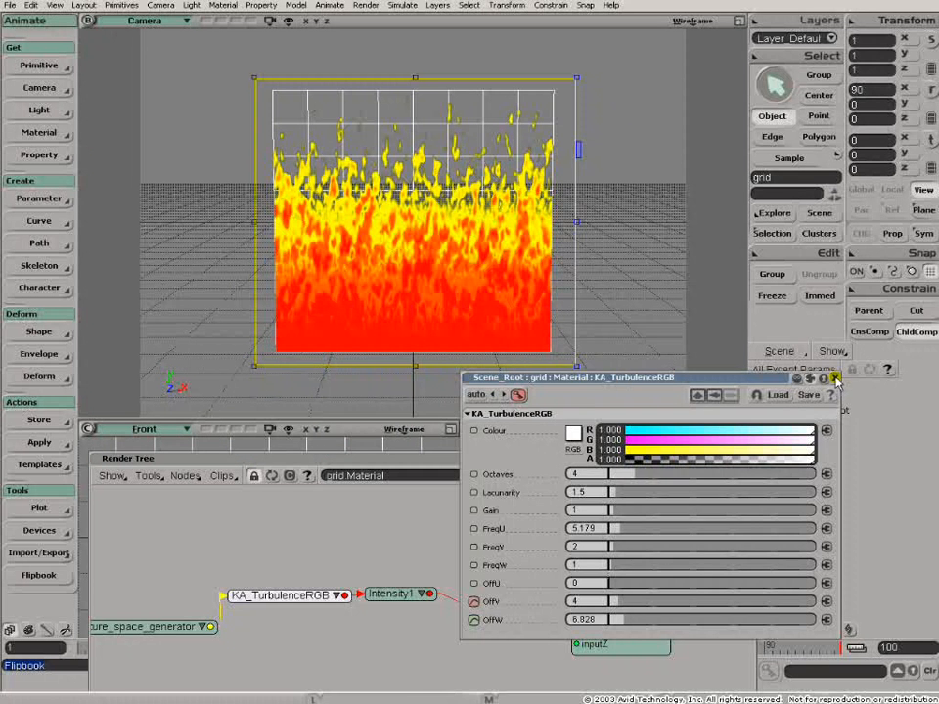
pyautogui.click(835, 378)
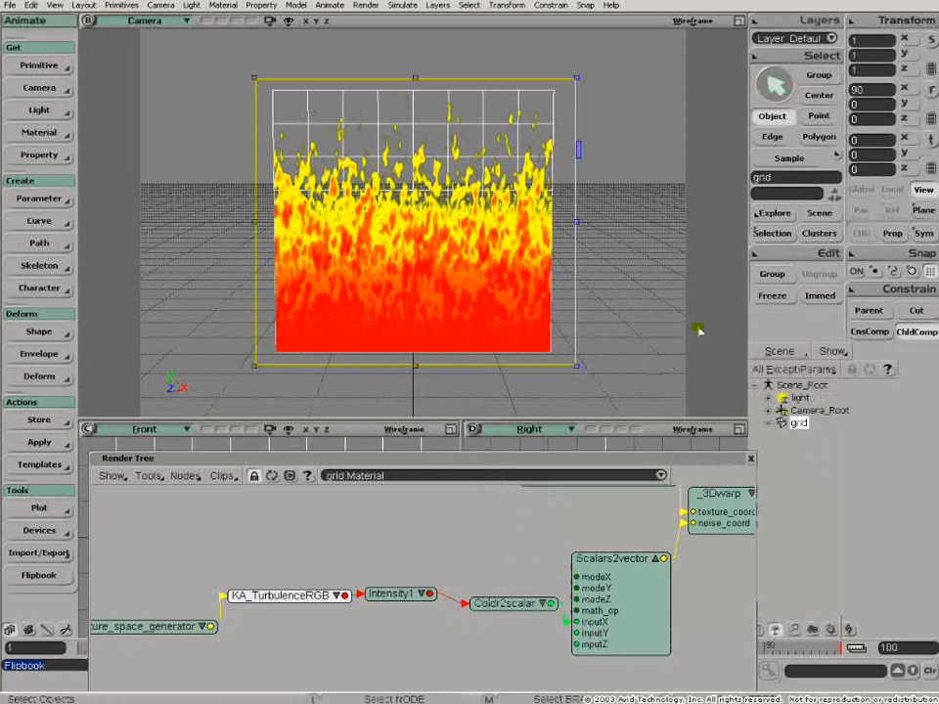
pyautogui.click(750, 459)
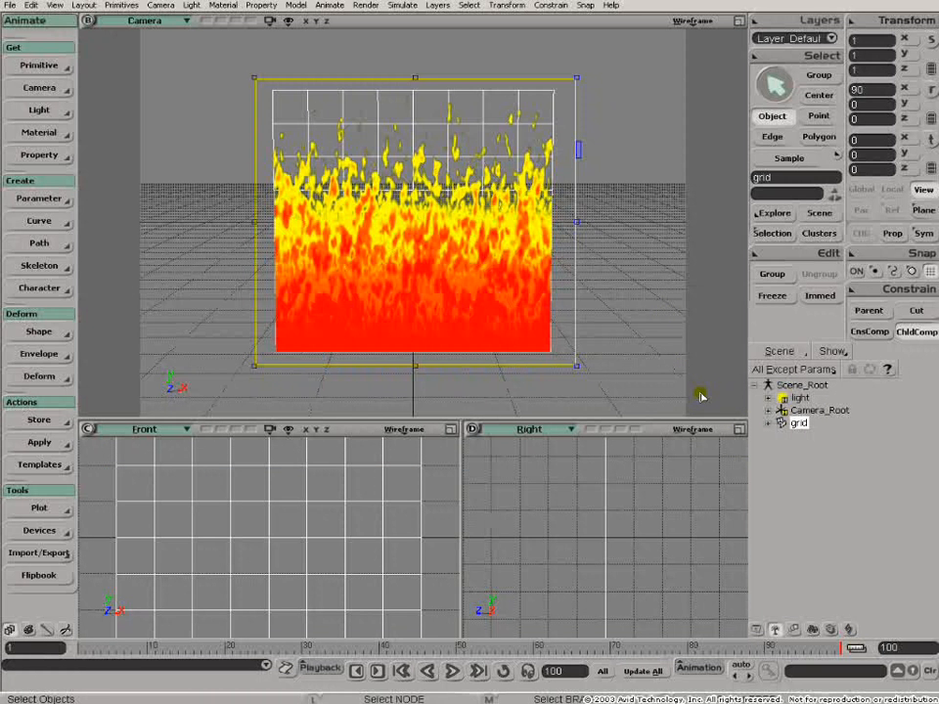
pyautogui.hotkey('ctrl', 's')
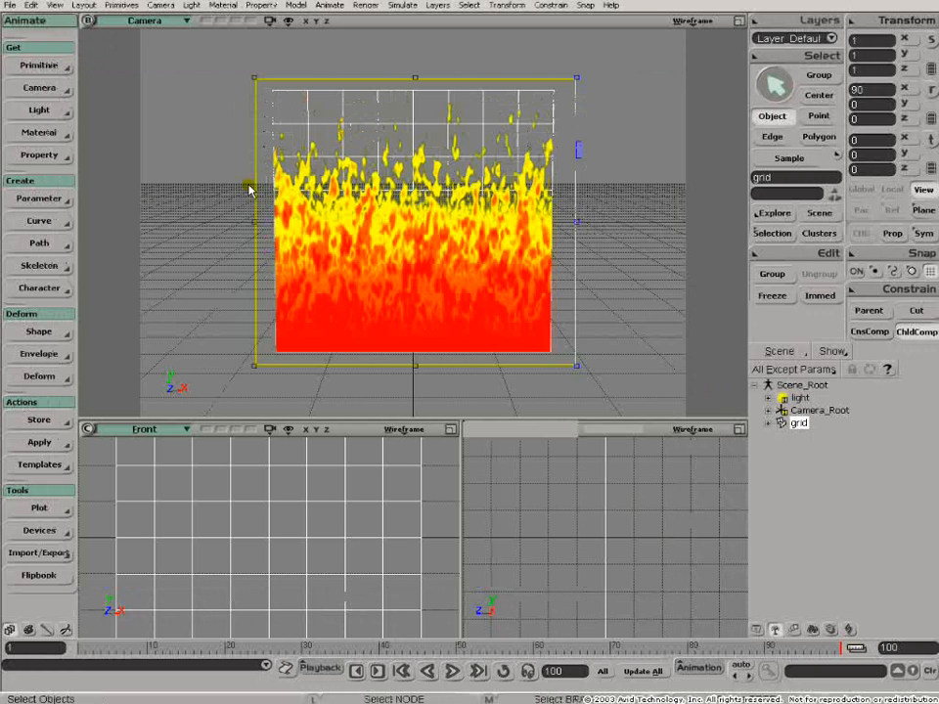
pyautogui.click(474, 371)
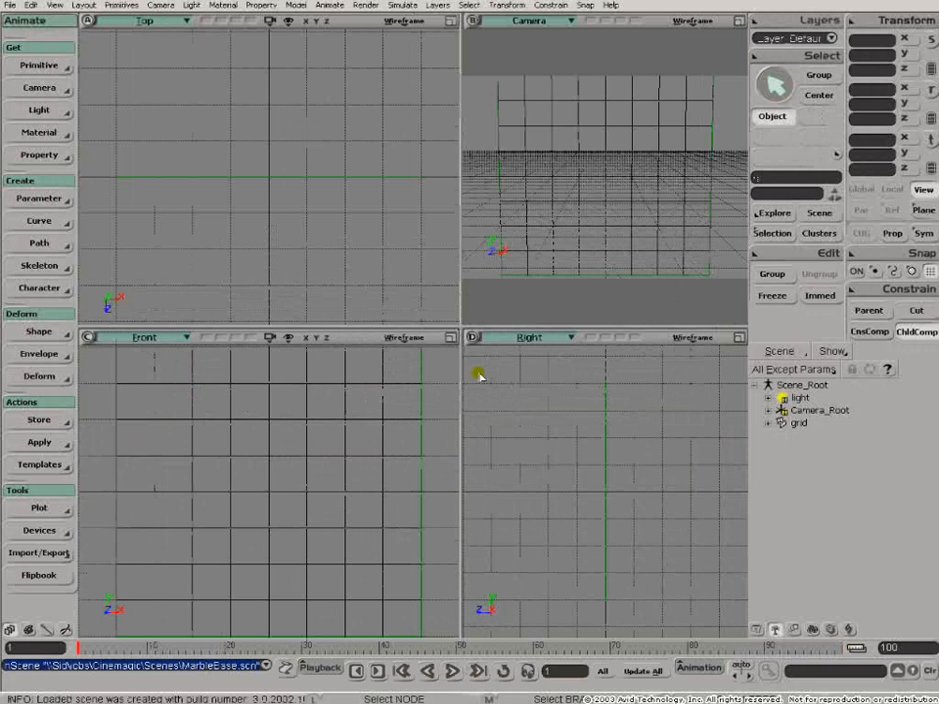
# - Widen the camera view and draw a render region around the whole grid
pyautogui.click(739, 22)
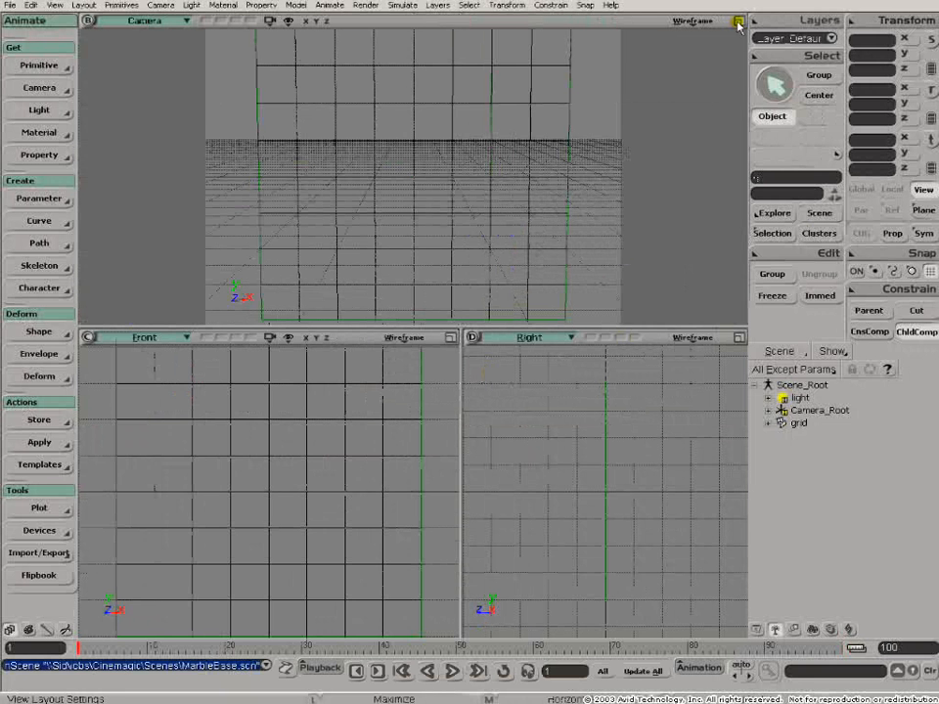
pyautogui.press('z')
pyautogui.rightClick(424, 218)
pyautogui.press('q')
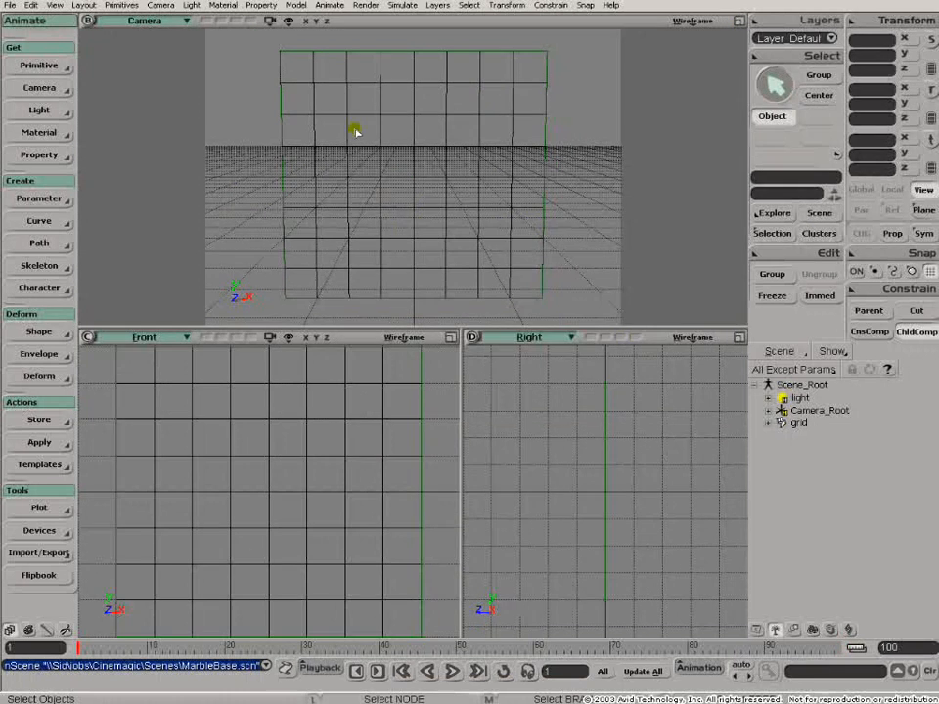
pyautogui.moveTo(260, 50); pyautogui.dragTo(574, 312)
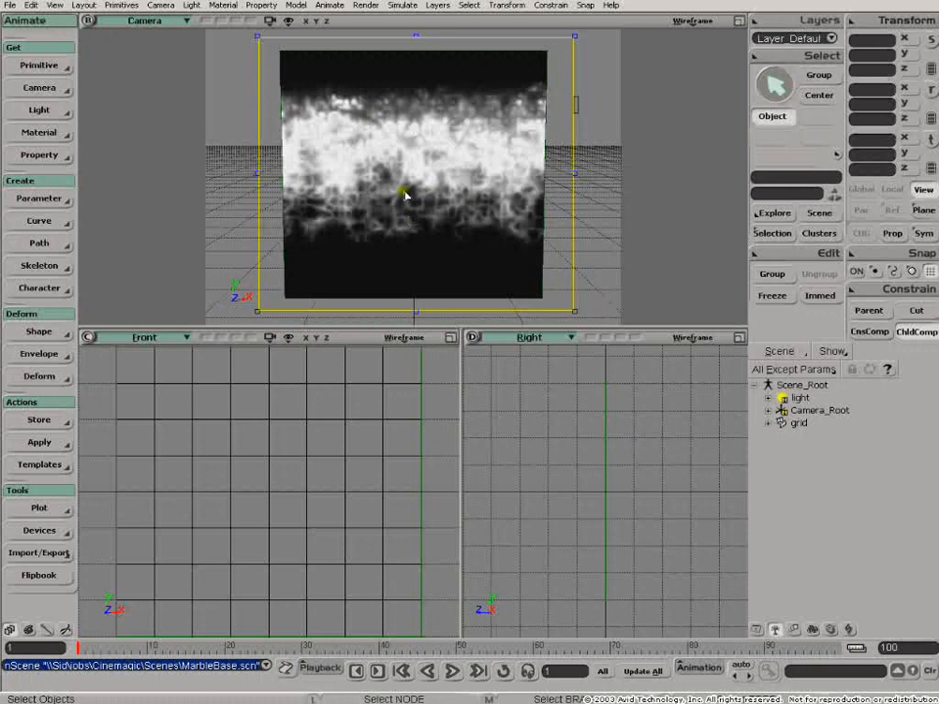
# - Open the selected grid's render tree and reposition the Lambert and Gradient nodes so their connections are readable
pyautogui.moveTo(273, 398); pyautogui.dragTo(428, 314)
pyautogui.press('7')
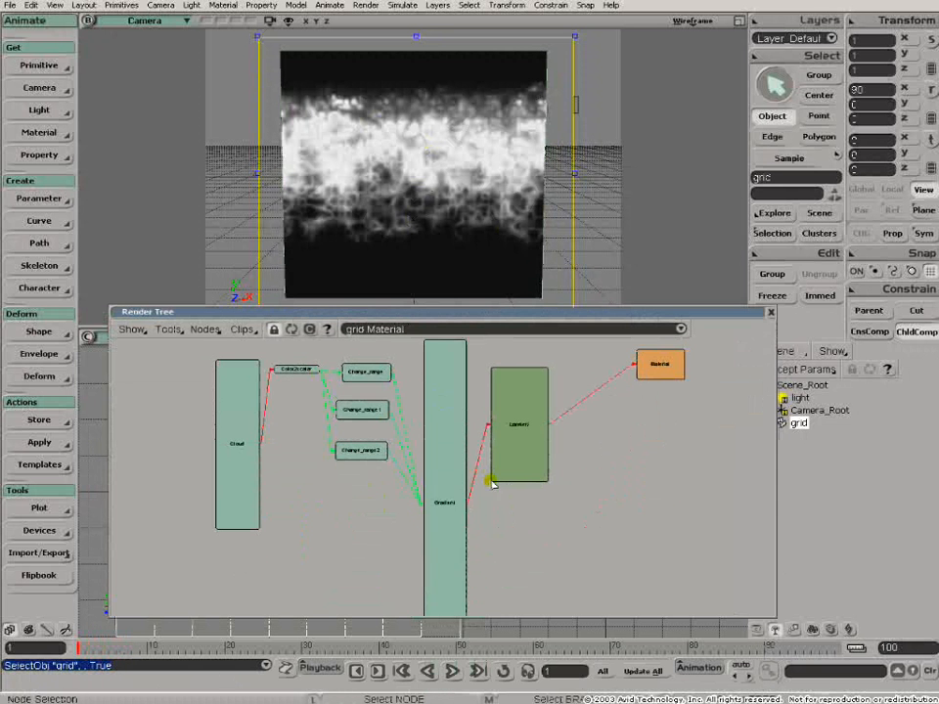
pyautogui.scroll(3, 509, 484)
pyautogui.moveTo(510, 480); pyautogui.dragTo(560, 463)
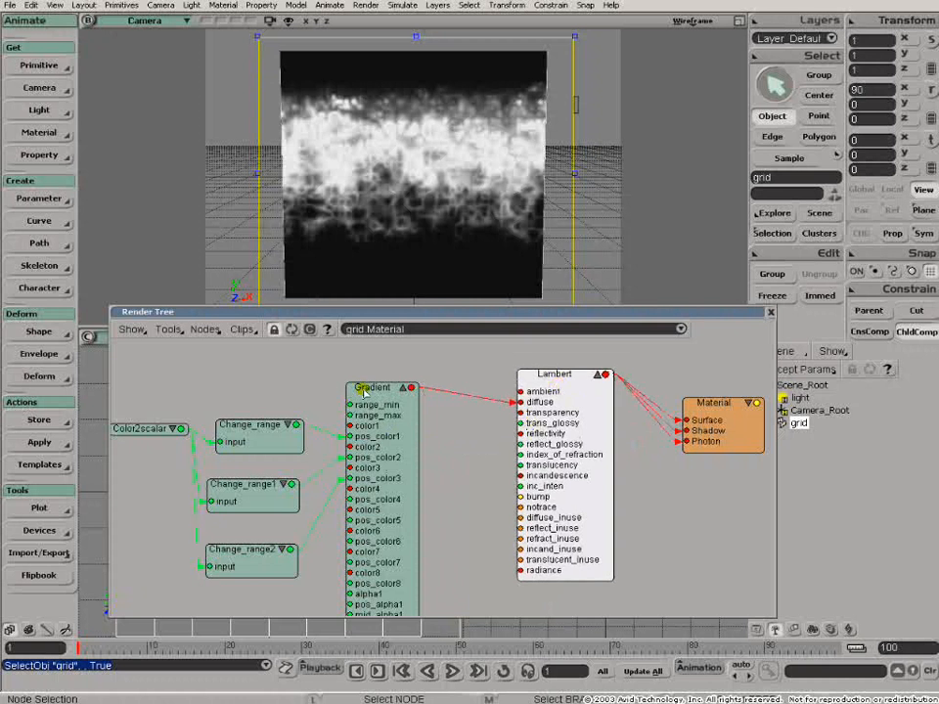
pyautogui.moveTo(368, 393); pyautogui.dragTo(416, 381)
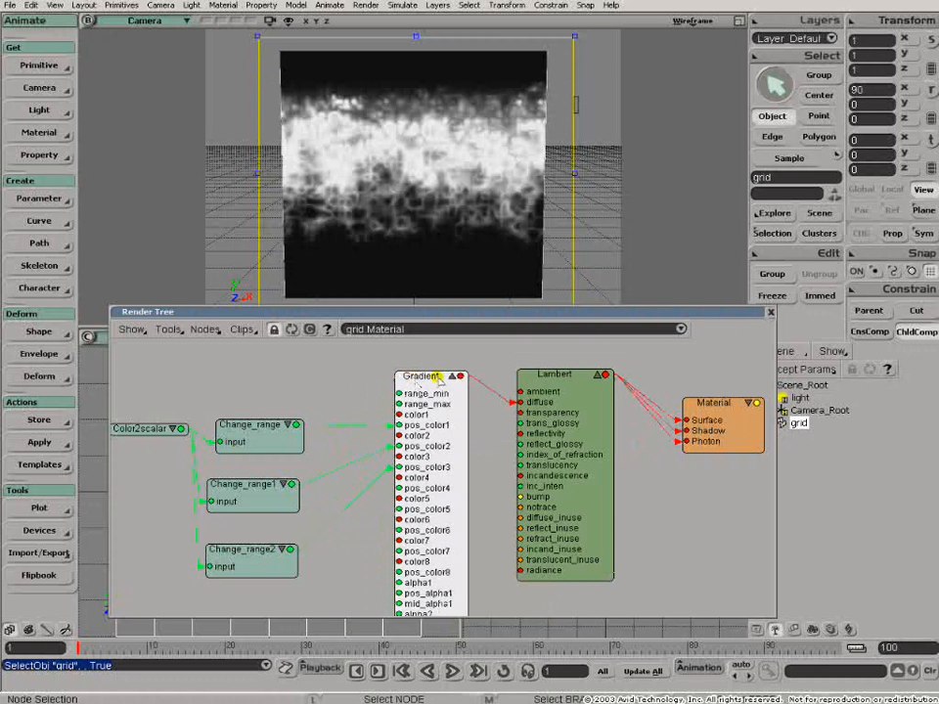
pyautogui.press('z')
pyautogui.moveTo(147, 465); pyautogui.dragTo(414, 450)
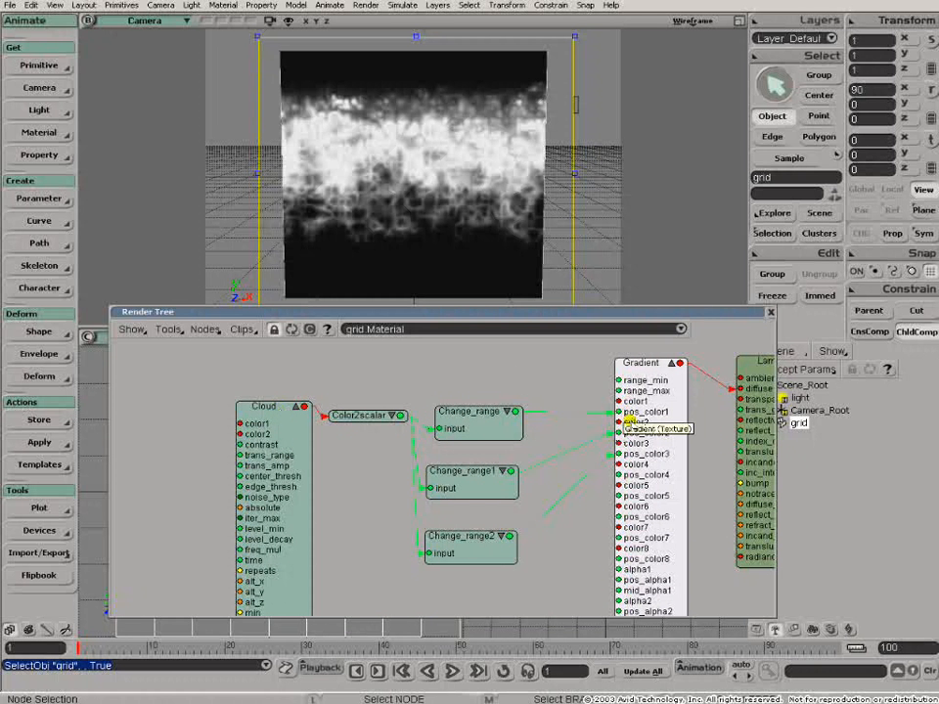
# - In the Gradient node's RGBA gradient, shift the middle black marker to position 0.6 and the white marker to about 0.35
pyautogui.doubleClick(646, 362)
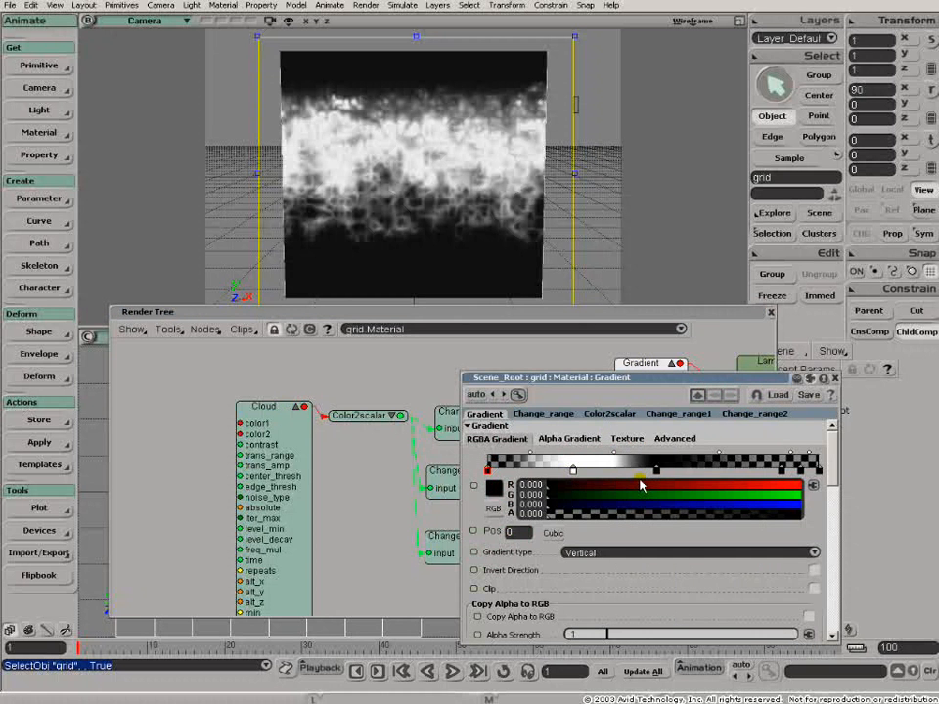
pyautogui.click(650, 360)
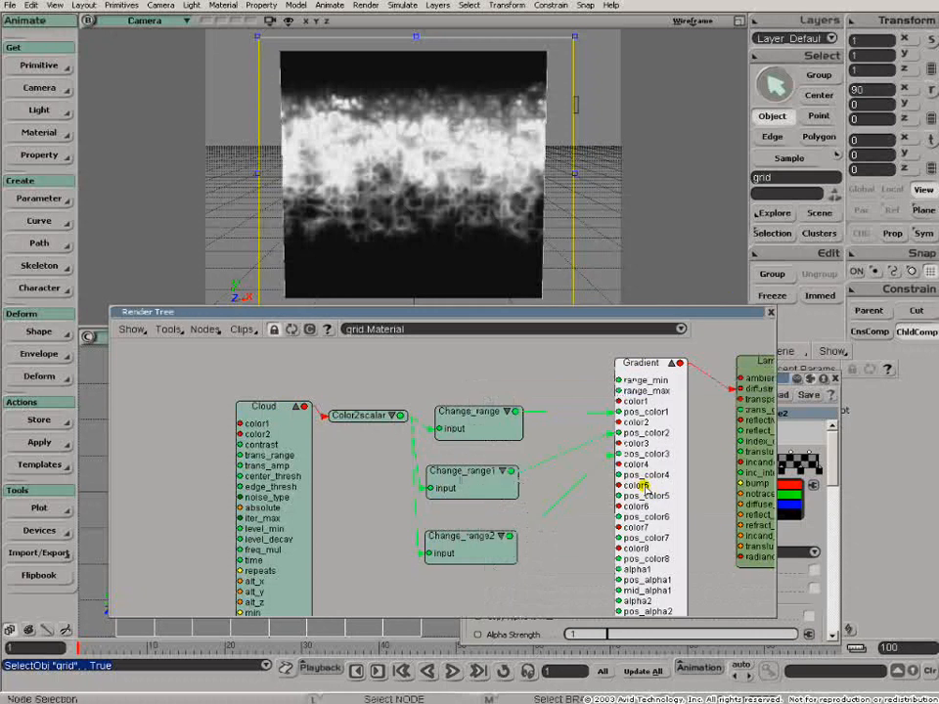
pyautogui.click(787, 379)
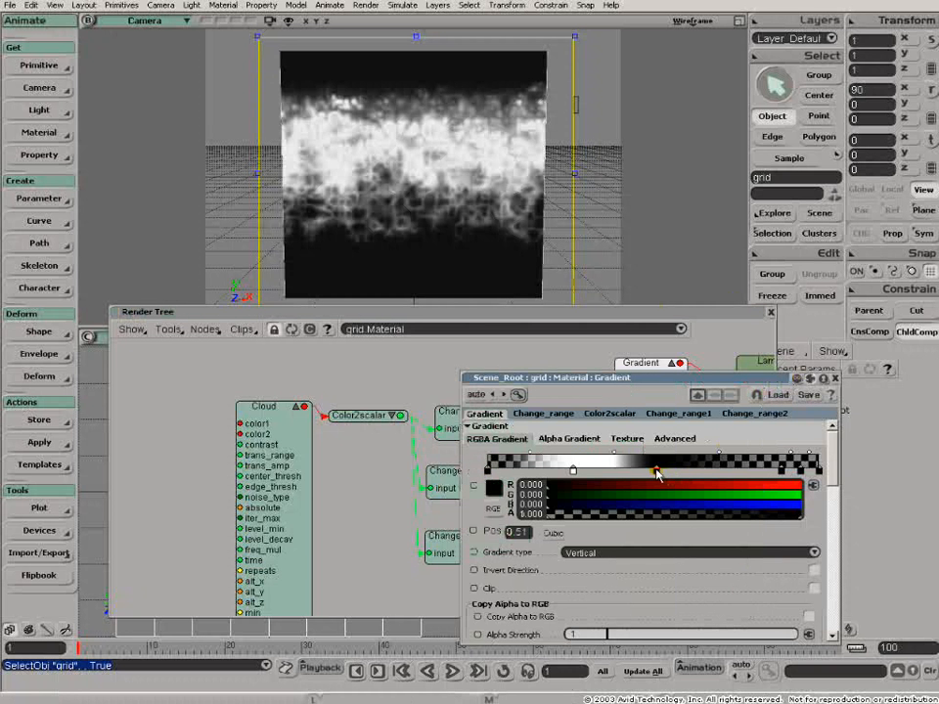
pyautogui.moveTo(657, 473)
pyautogui.mouseDown()
pyautogui.moveTo(708, 473)
pyautogui.moveTo(641, 473)
pyautogui.moveTo(688, 475)
pyautogui.mouseUp()
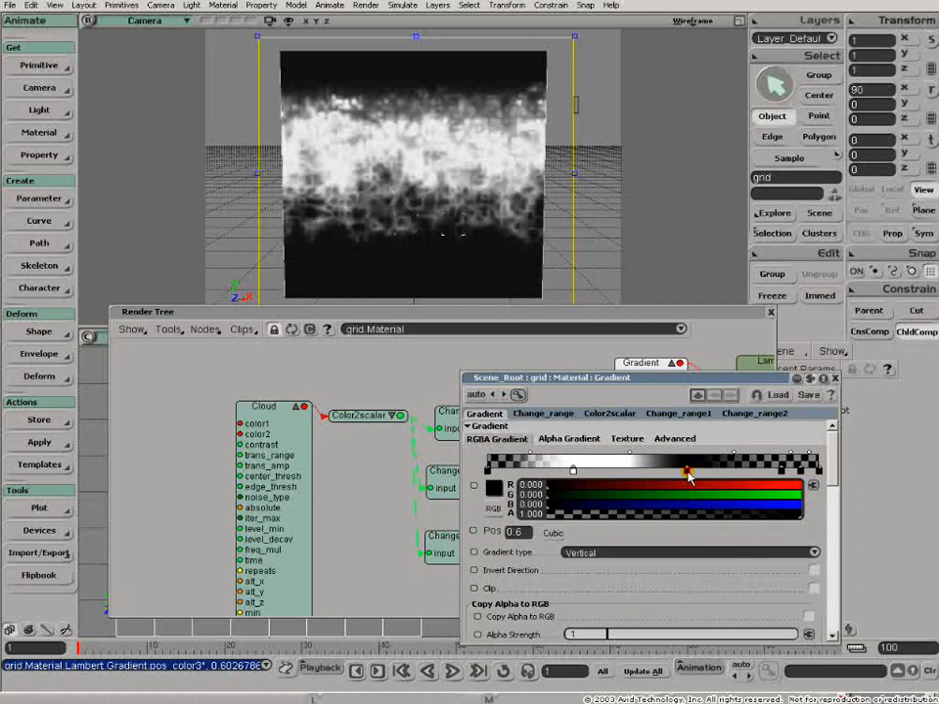
pyautogui.moveTo(573, 473); pyautogui.dragTo(601, 473)
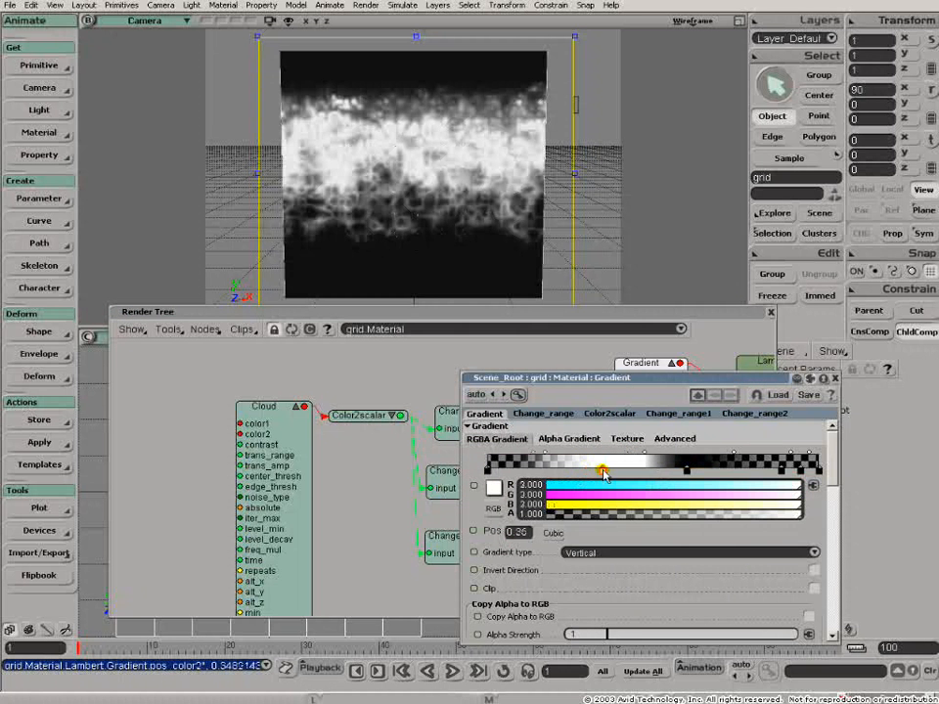
# - Spread out the Cloud, Color2scalar and three Change_range nodes in the render tree so the links to Gradient are clear
pyautogui.click(494, 315)
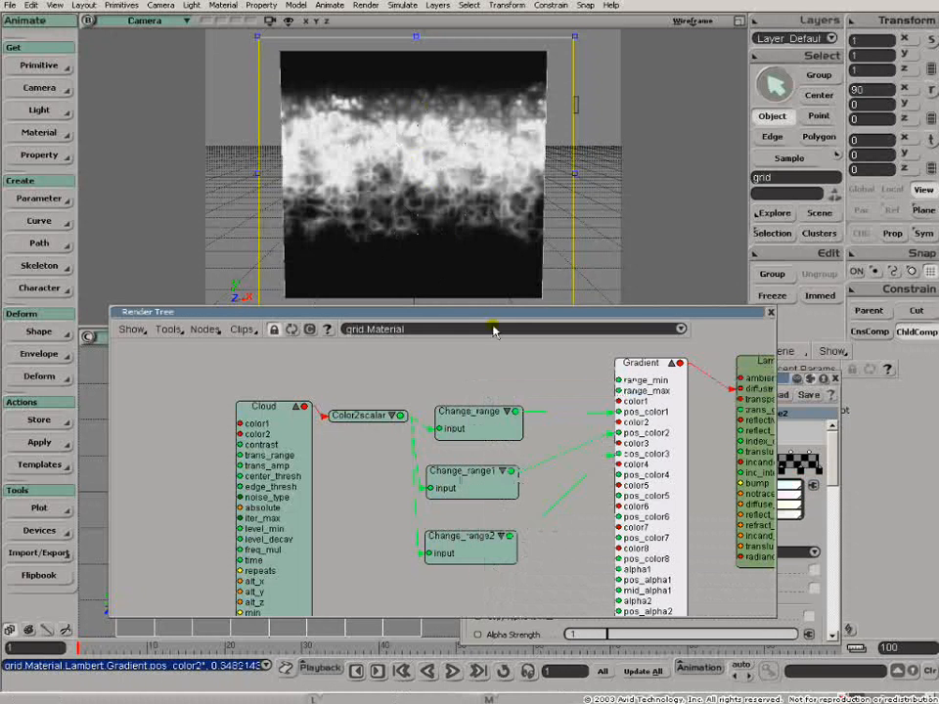
pyautogui.moveTo(264, 405); pyautogui.dragTo(189, 397)
pyautogui.moveTo(390, 416); pyautogui.dragTo(358, 430)
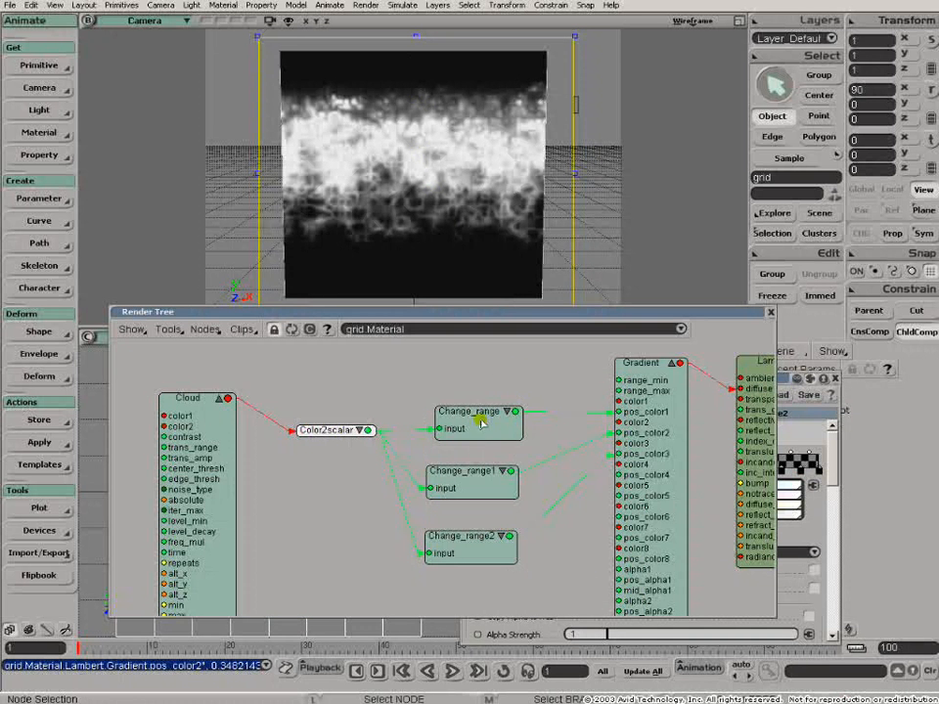
pyautogui.moveTo(480, 417); pyautogui.dragTo(476, 401)
pyautogui.moveTo(474, 478); pyautogui.dragTo(475, 455)
pyautogui.moveTo(466, 541); pyautogui.dragTo(466, 525)
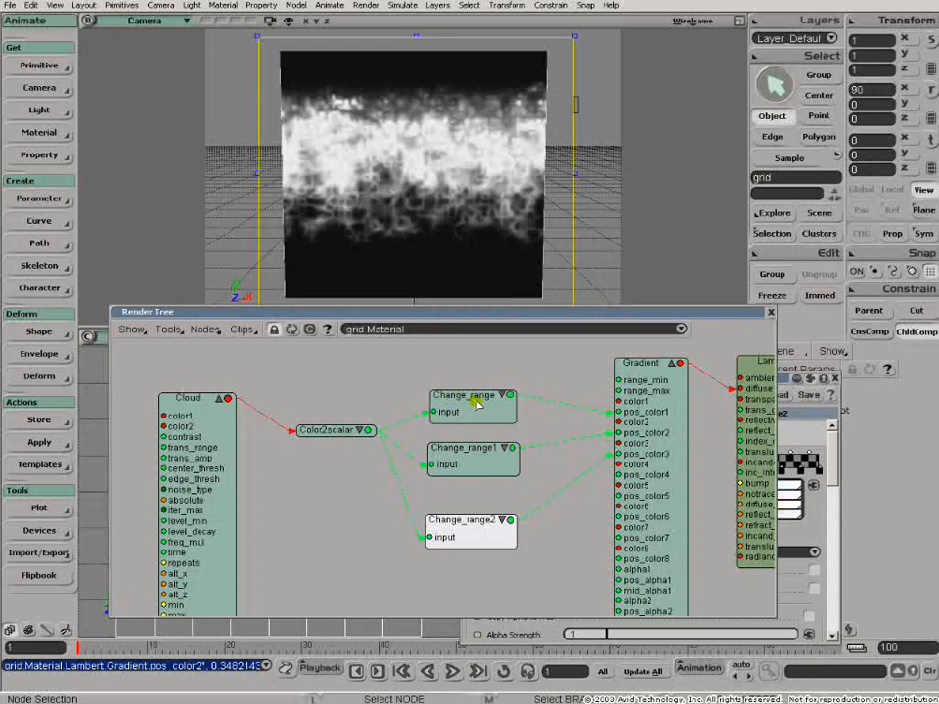
# - Examine the old and new range settings of the Change_range, Change_range1 and Change_range2 nodes beside the rendered grid
pyautogui.doubleClick(473, 402)
pyautogui.moveTo(598, 383); pyautogui.dragTo(702, 82)
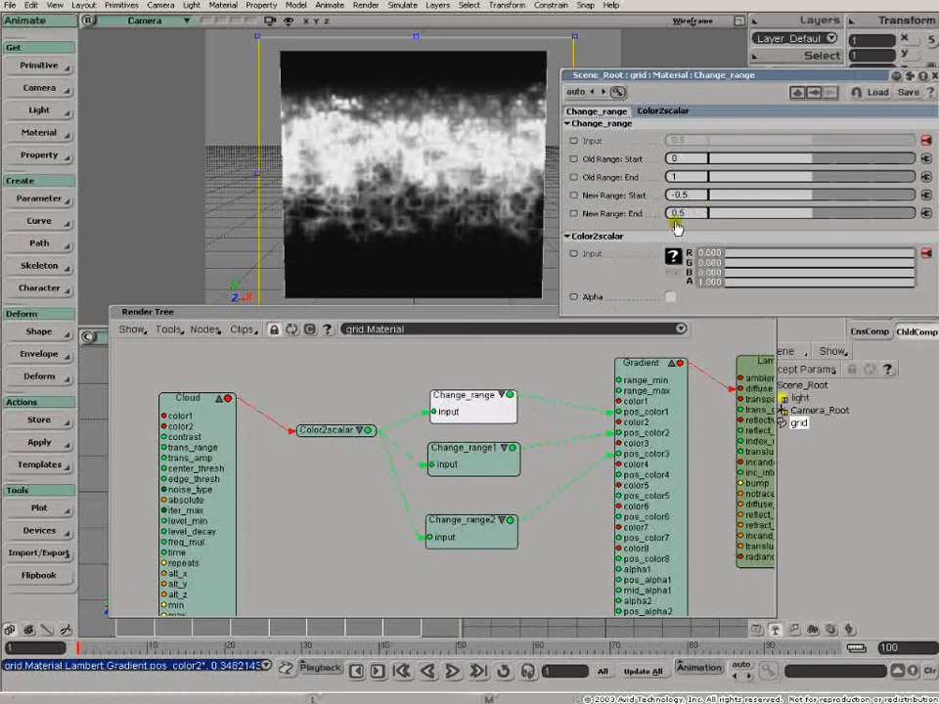
pyautogui.click(460, 458)
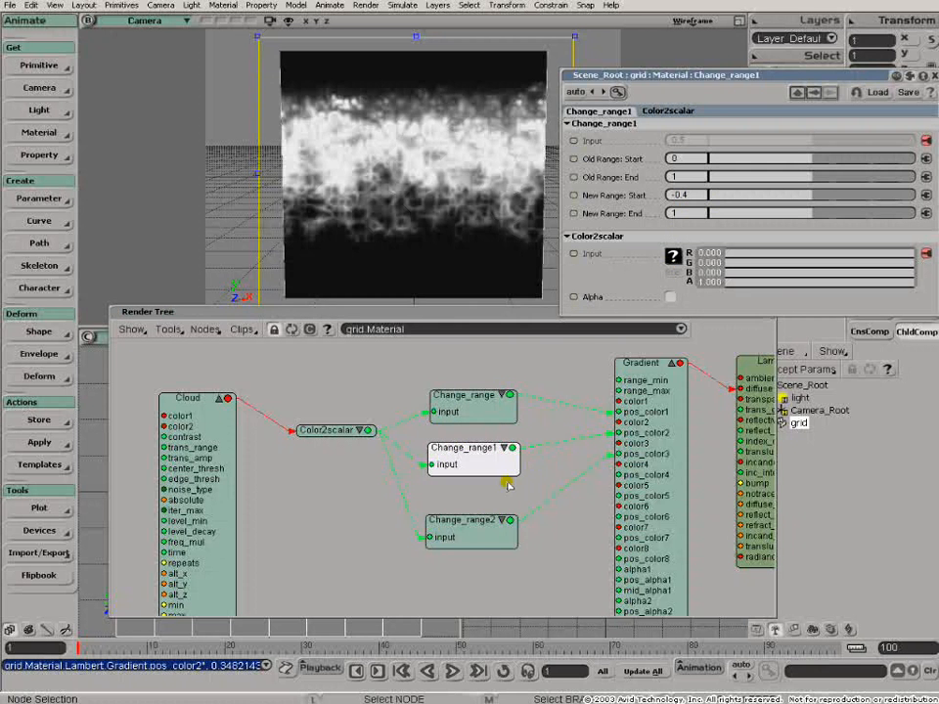
pyautogui.click(472, 532)
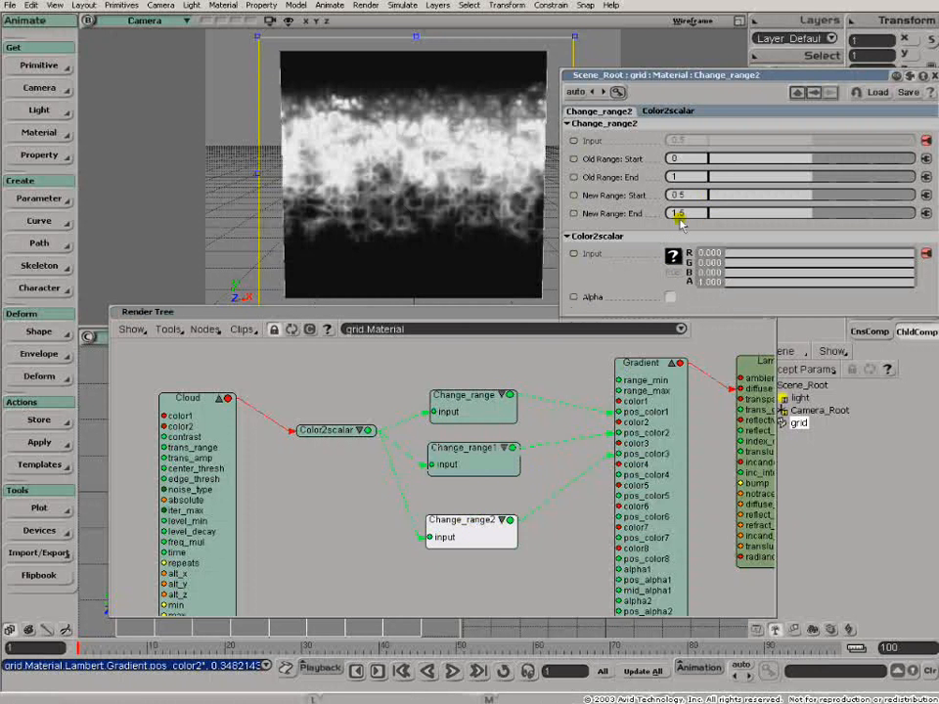
# - Close the Change_range2 properties and the render tree, leaving the Cloud node slightly farther from Color2scalar
pyautogui.moveTo(769, 77); pyautogui.dragTo(264, 412)
pyautogui.click(494, 365)
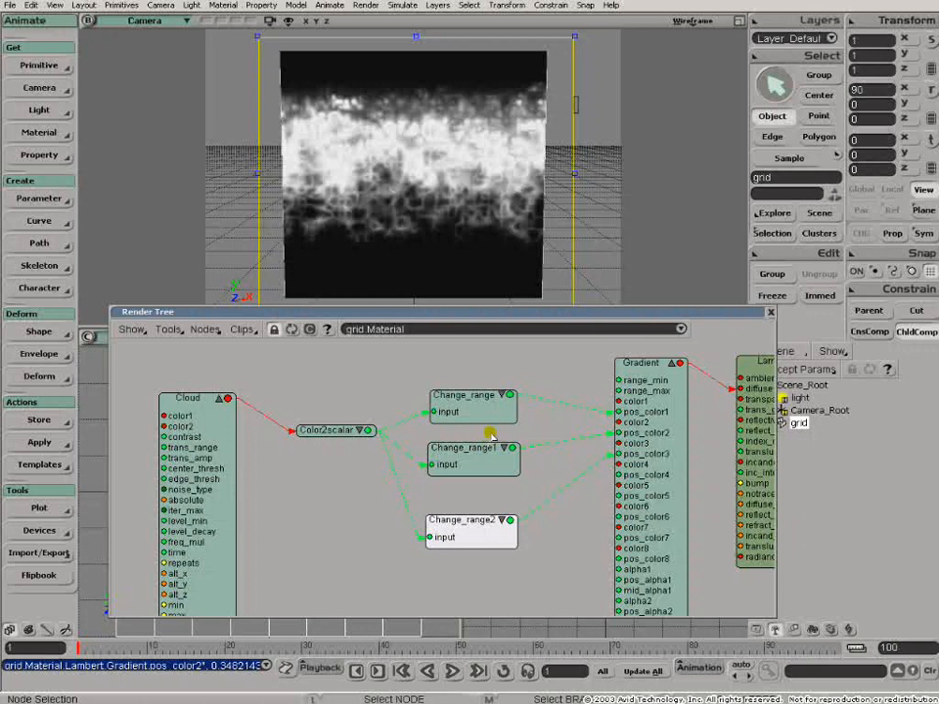
pyautogui.moveTo(203, 409); pyautogui.dragTo(197, 404)
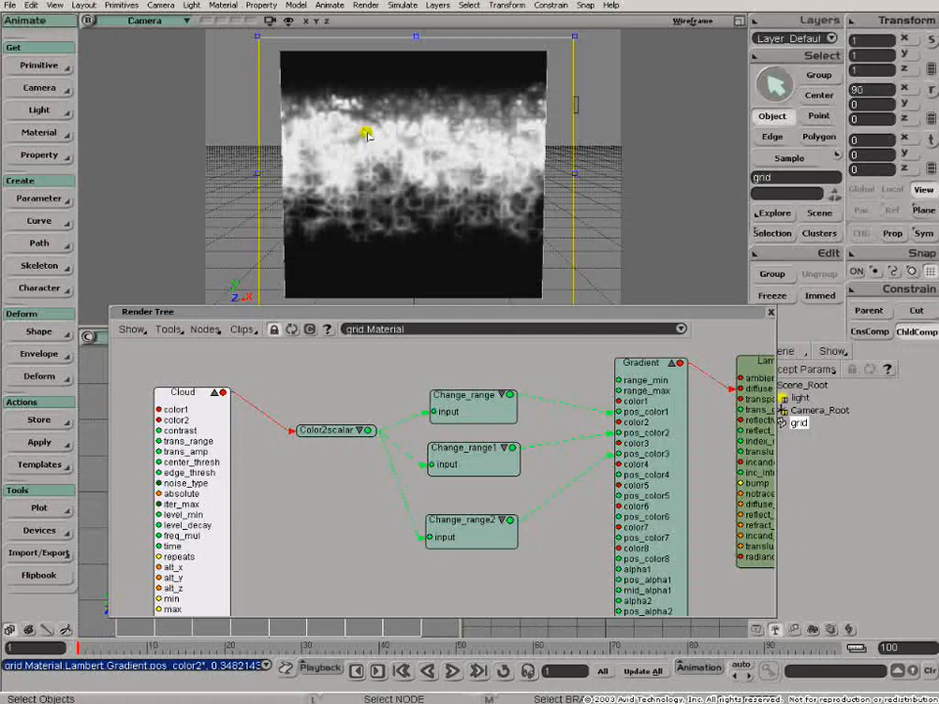
pyautogui.click(773, 312)
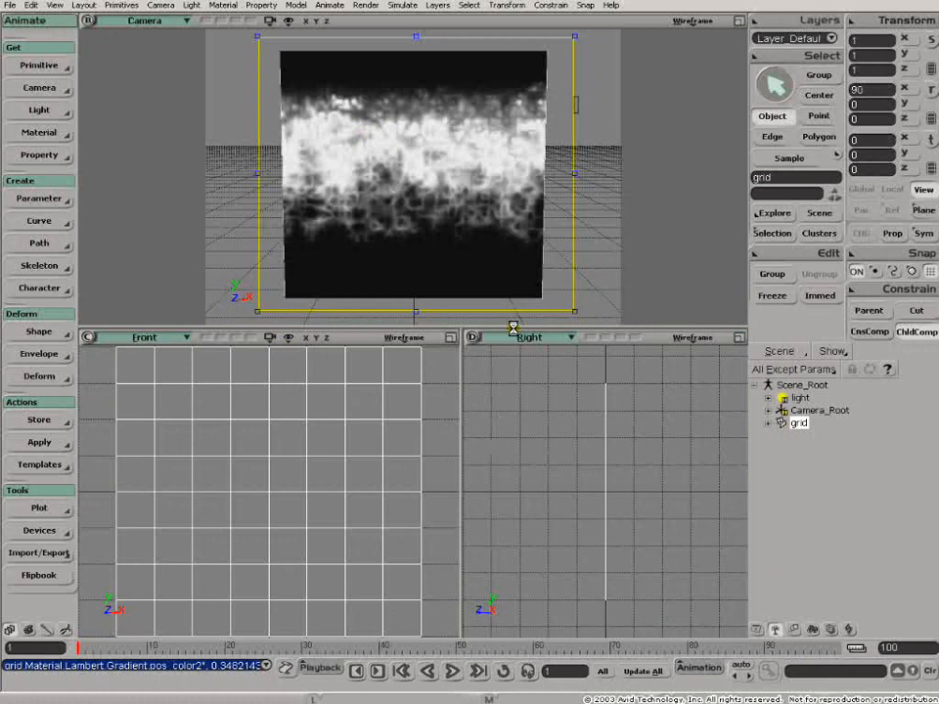
# - Load the MarbleBase2 scene, discarding the changes to MarbleBase
pyautogui.hotkey('ctrl', 'o')
pyautogui.click(301, 189)
pyautogui.doubleClick(302, 190)
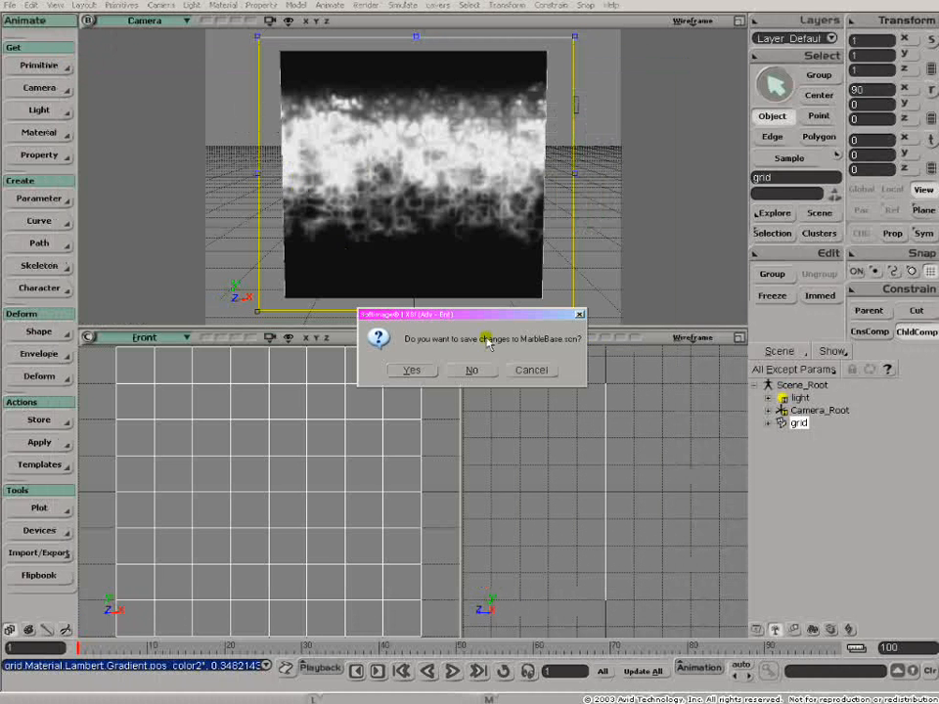
pyautogui.click(474, 371)
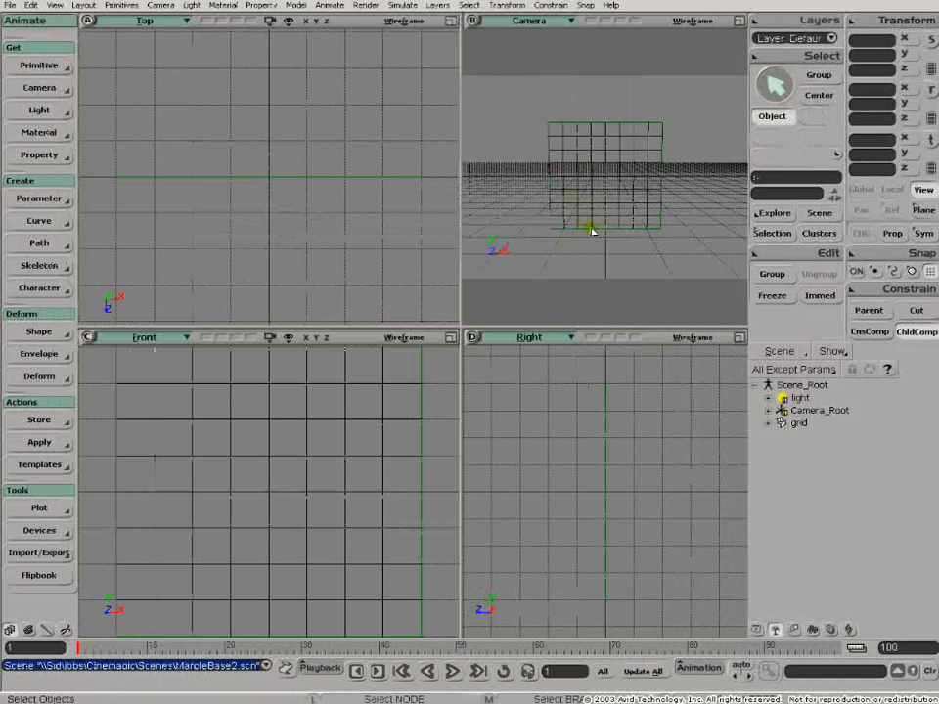
# - Widen the Camera viewport, bring the grid closer and fit a render region around the whole grid
pyautogui.middleClick(740, 20)
pyautogui.press('q')
pyautogui.moveTo(300, 78); pyautogui.dragTo(535, 275)
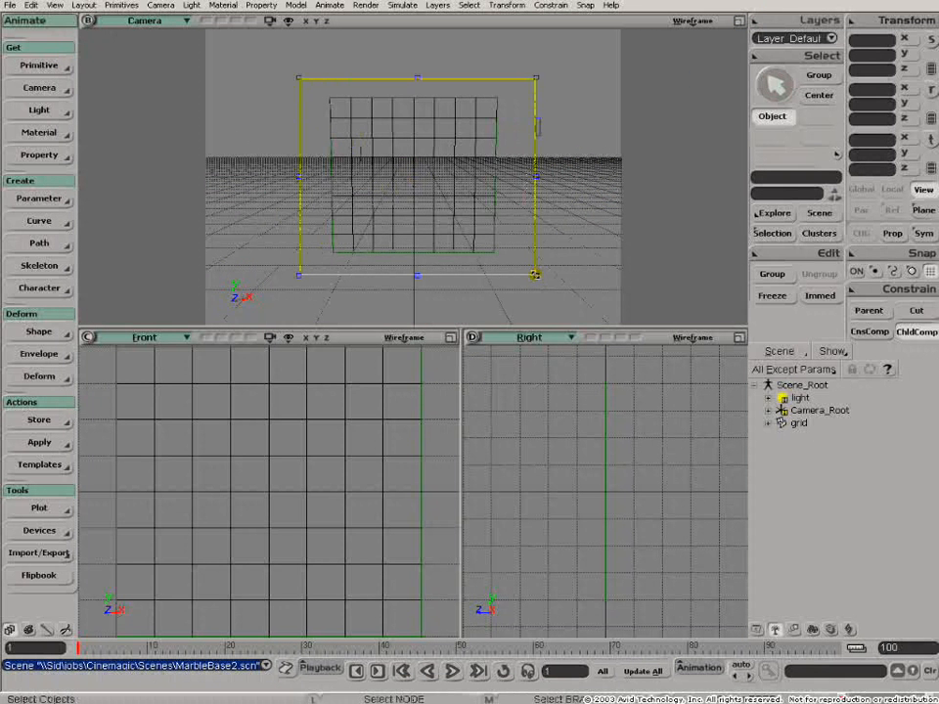
pyautogui.press('z')
pyautogui.middleClick(476, 198)
pyautogui.middleClick(475, 197)
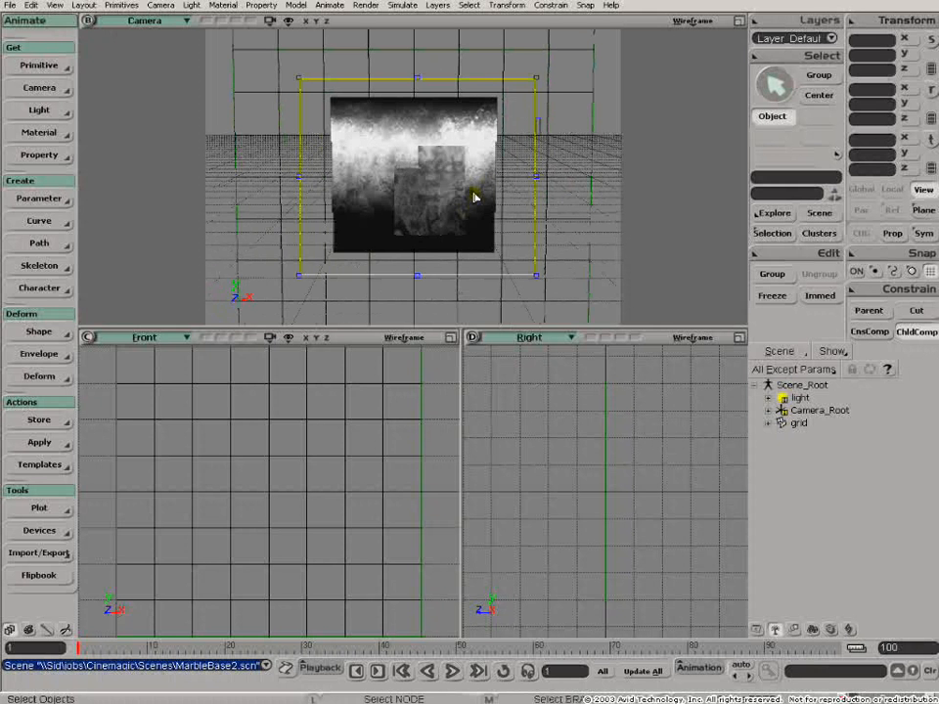
pyautogui.press('z')
pyautogui.rightClick(428, 204)
pyautogui.rightClick(427, 204)
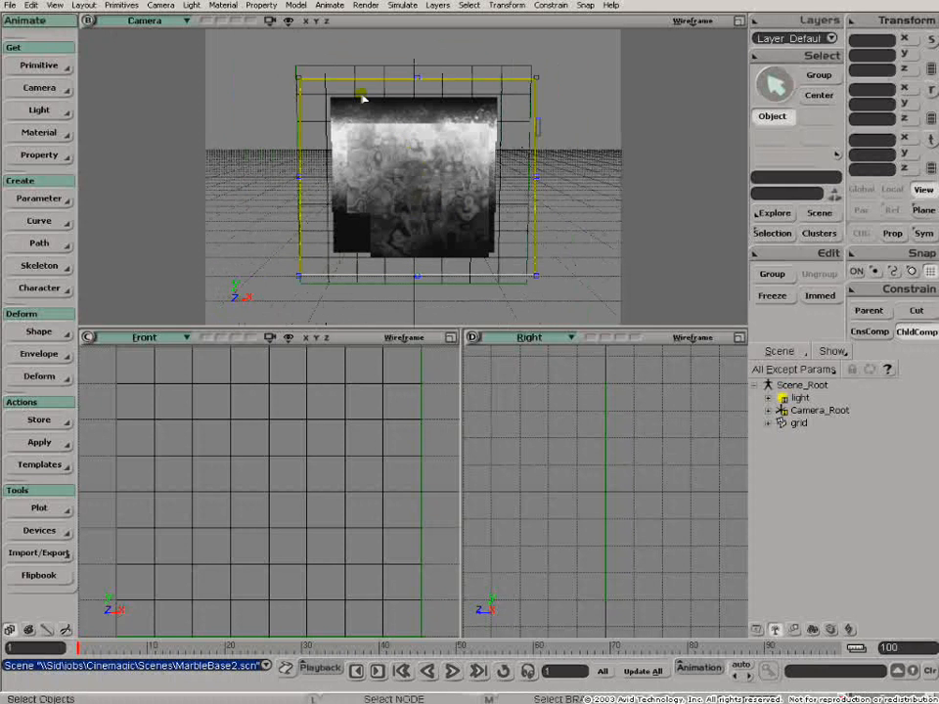
pyautogui.moveTo(332, 98); pyautogui.dragTo(284, 50)
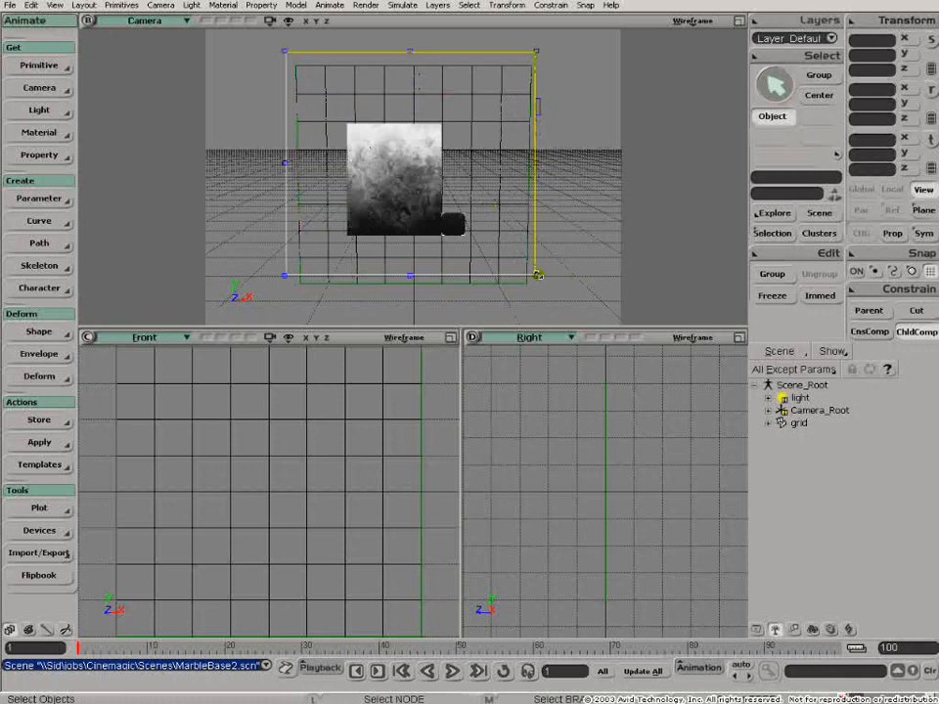
pyautogui.moveTo(536, 276); pyautogui.dragTo(577, 313)
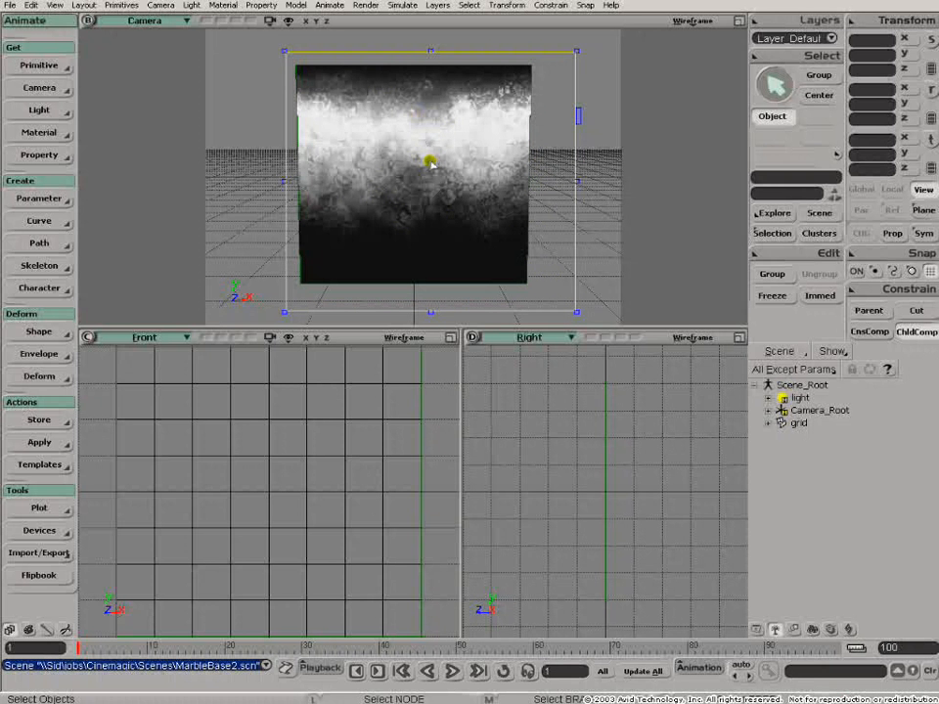
# - Open the selected grid's render tree and expand the Lambert and Gradient nodes to show their connected inputs
pyautogui.click(305, 418)
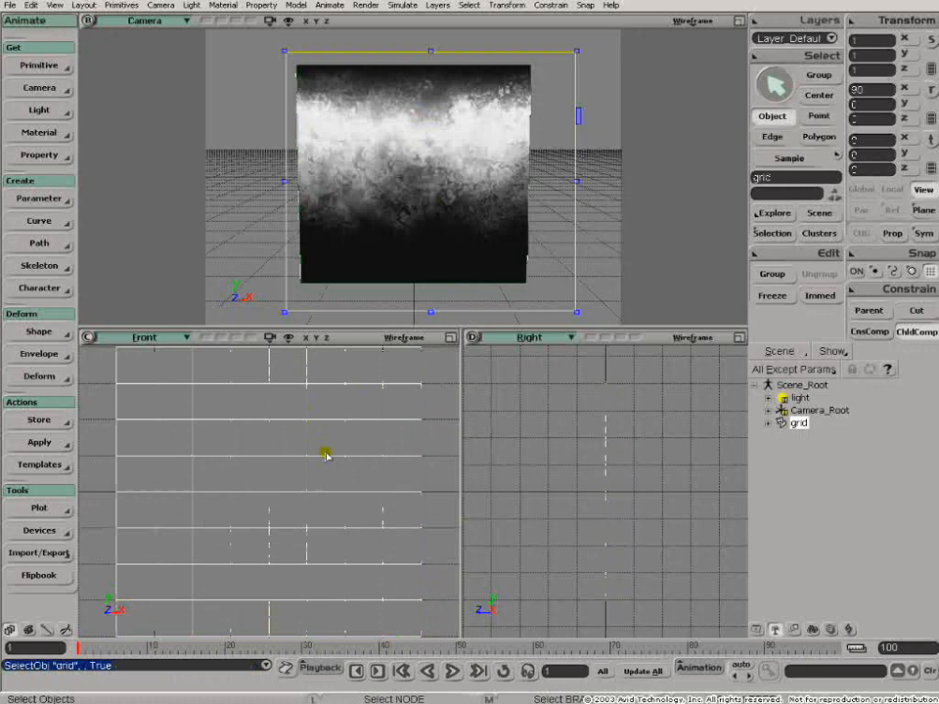
pyautogui.press('7')
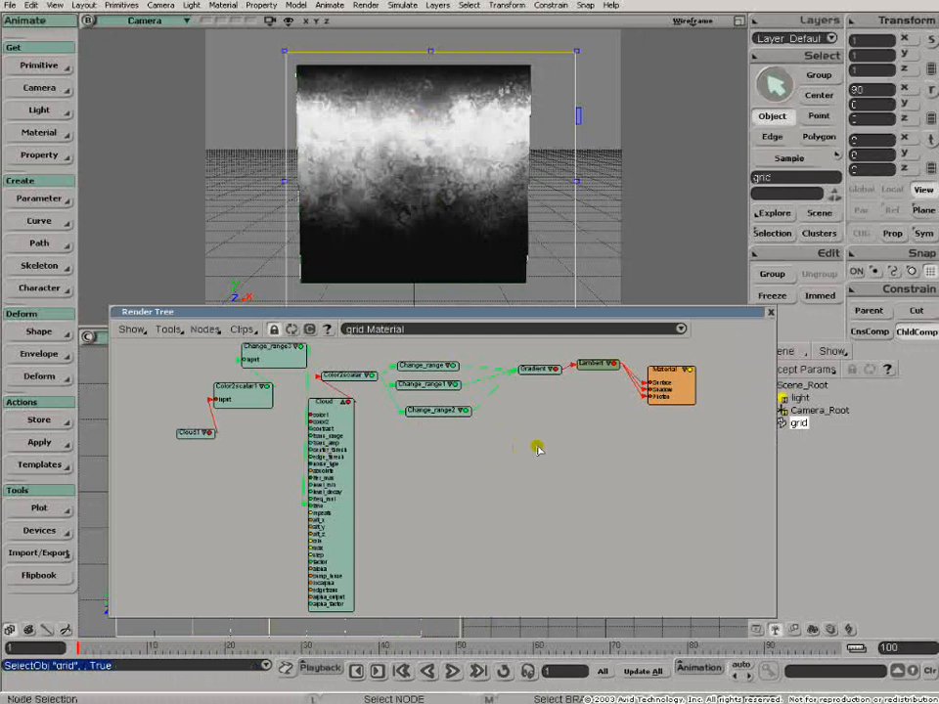
pyautogui.press('s')
pyautogui.moveTo(540, 443); pyautogui.dragTo(561, 414, button='middle')
pyautogui.moveTo(562, 415); pyautogui.dragTo(450, 506)
pyautogui.moveTo(658, 451); pyautogui.dragTo(714, 440)
pyautogui.moveTo(543, 438); pyautogui.dragTo(571, 425)
pyautogui.click(591, 424)
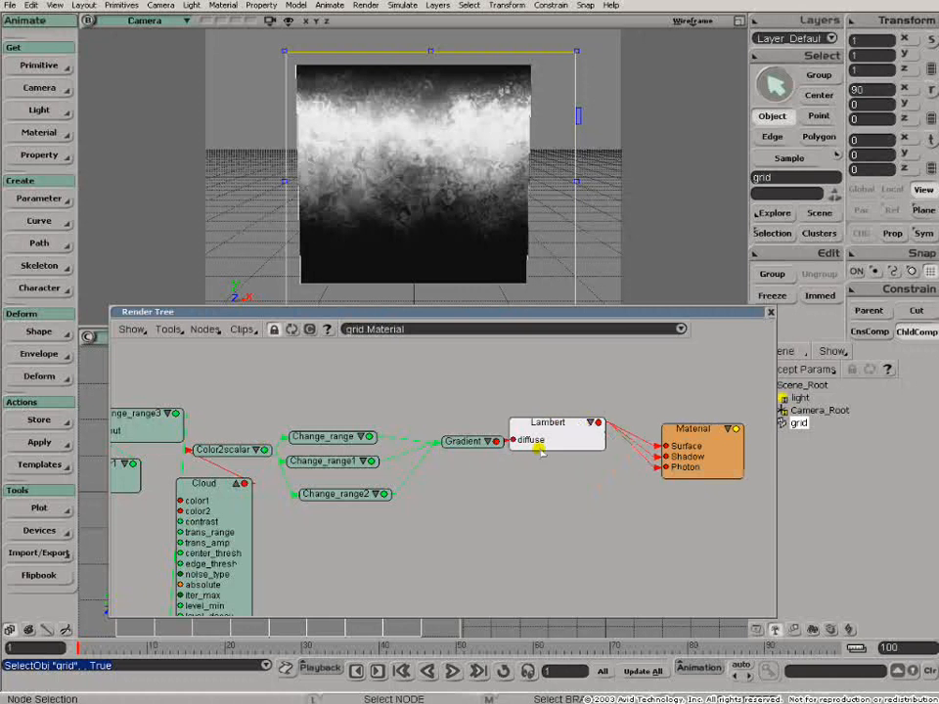
pyautogui.click(488, 442)
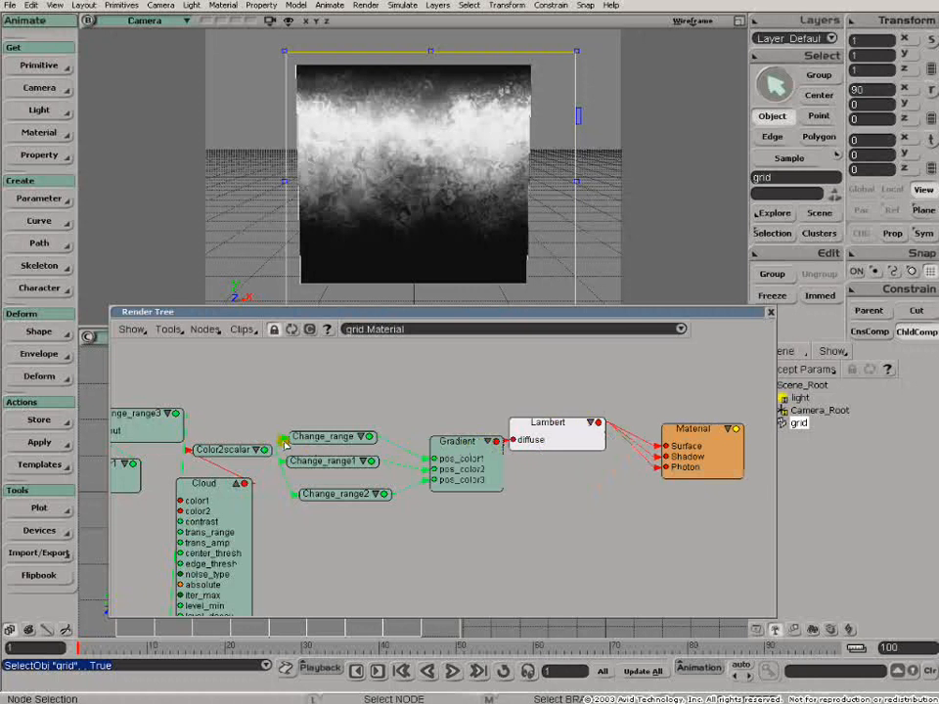
# - Move Color2scalar1, Change_range3 and the Cloud node apart in the render tree, away from Color2scalar
pyautogui.moveTo(286, 399); pyautogui.dragTo(455, 341, button='middle')
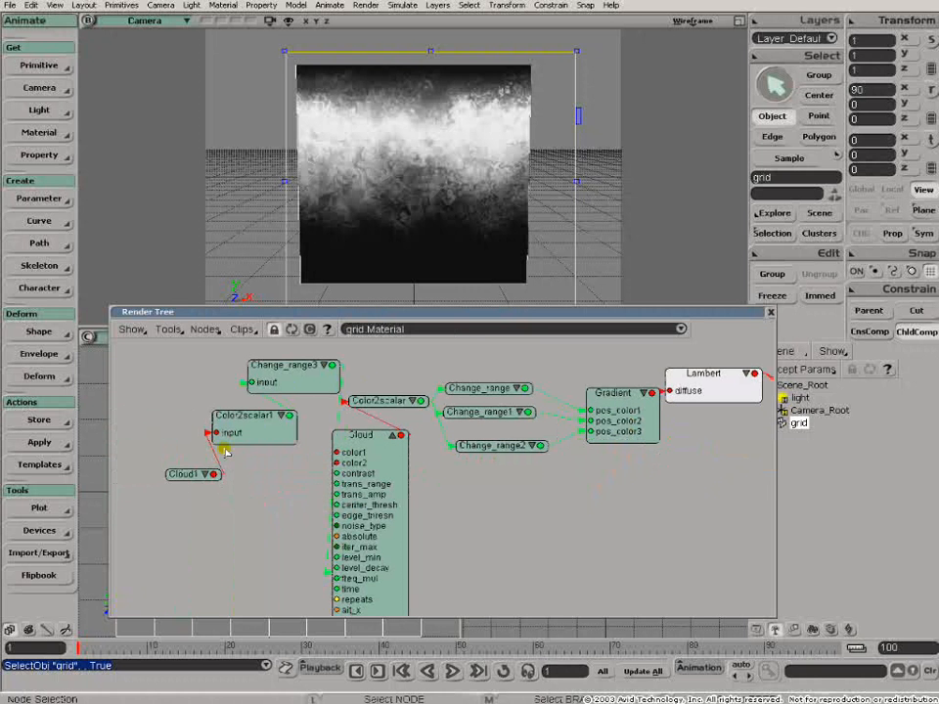
pyautogui.moveTo(266, 427); pyautogui.dragTo(264, 431)
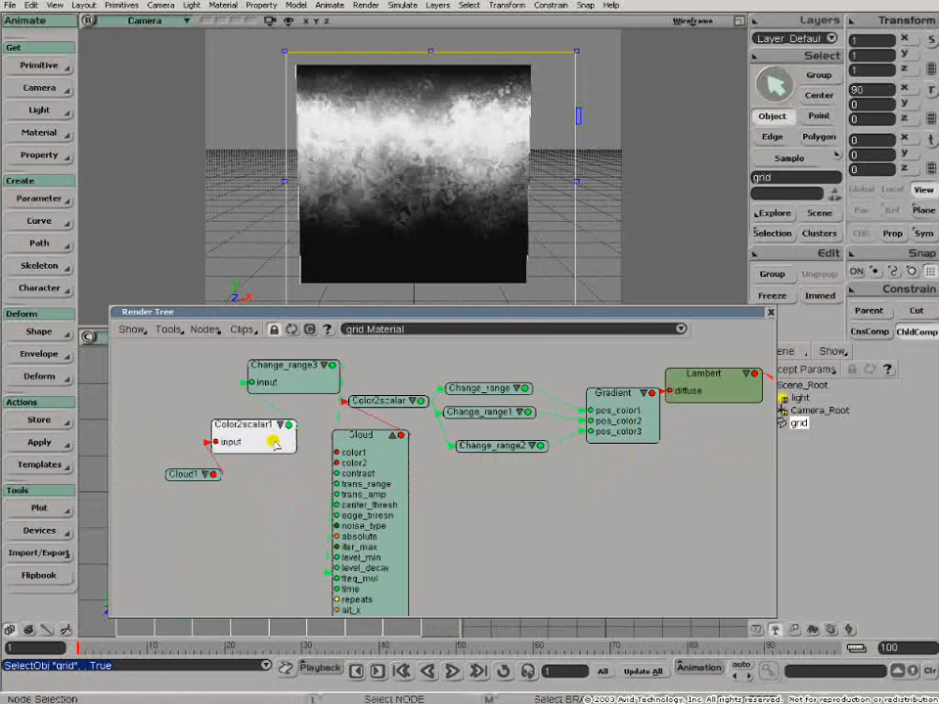
pyautogui.moveTo(390, 464); pyautogui.dragTo(371, 491)
pyautogui.moveTo(311, 383); pyautogui.dragTo(216, 380)
pyautogui.click(253, 436)
pyautogui.moveTo(252, 437); pyautogui.dragTo(156, 442)
pyautogui.moveTo(348, 481); pyautogui.dragTo(299, 443)
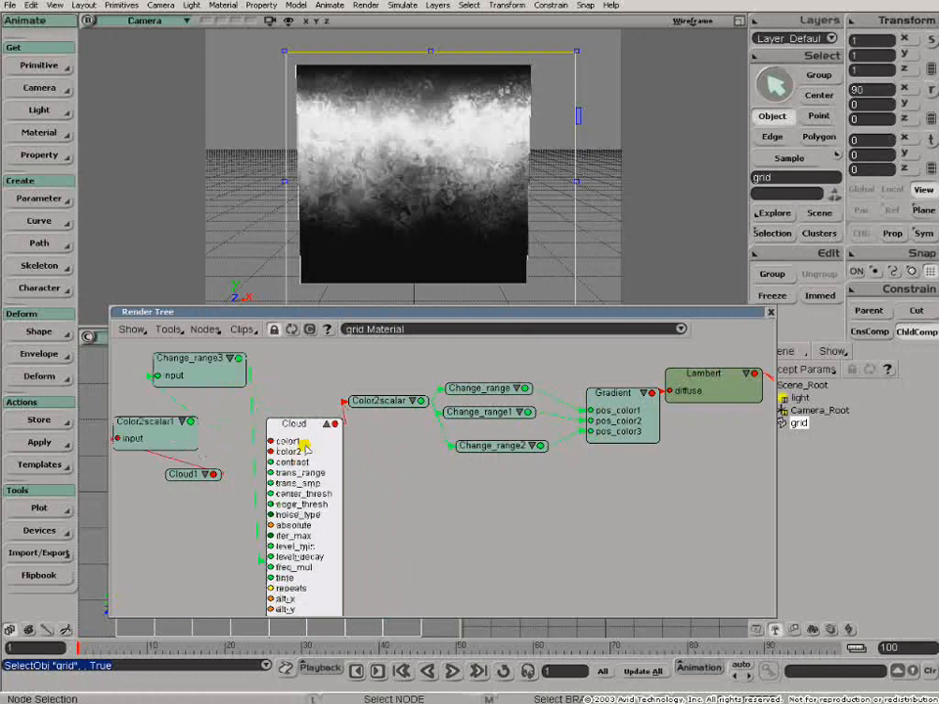
# - Check the Change_range node's range settings, and space the three Change_range nodes and Gradient so their links are readable
pyautogui.moveTo(450, 388); pyautogui.dragTo(462, 371)
pyautogui.doubleClick(491, 372)
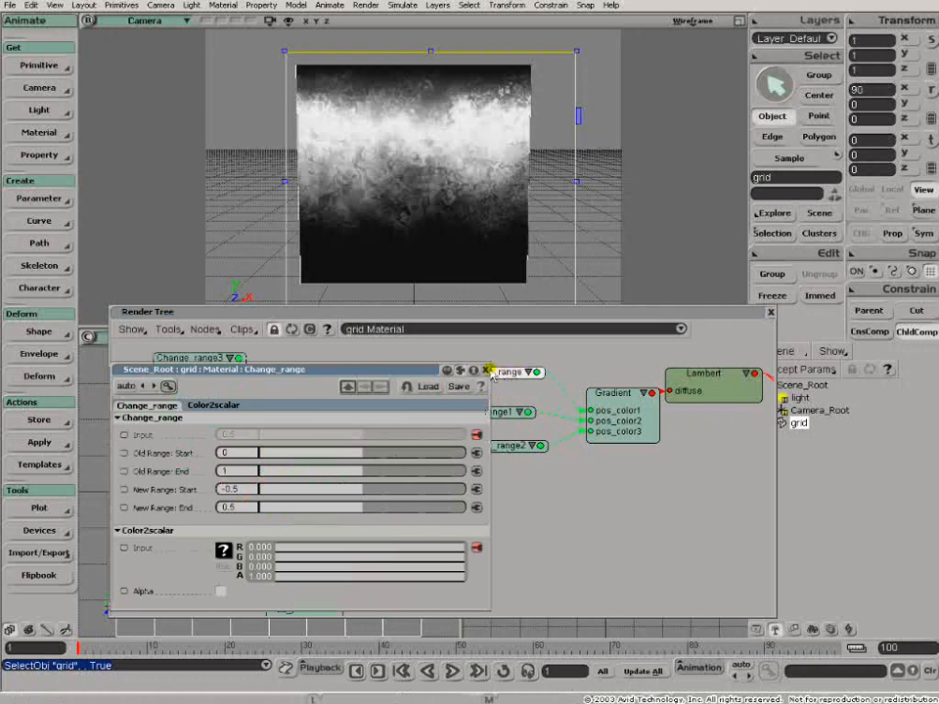
pyautogui.click(487, 370)
pyautogui.moveTo(477, 416); pyautogui.dragTo(497, 401)
pyautogui.moveTo(489, 443); pyautogui.dragTo(491, 438)
pyautogui.moveTo(646, 395); pyautogui.dragTo(626, 383)
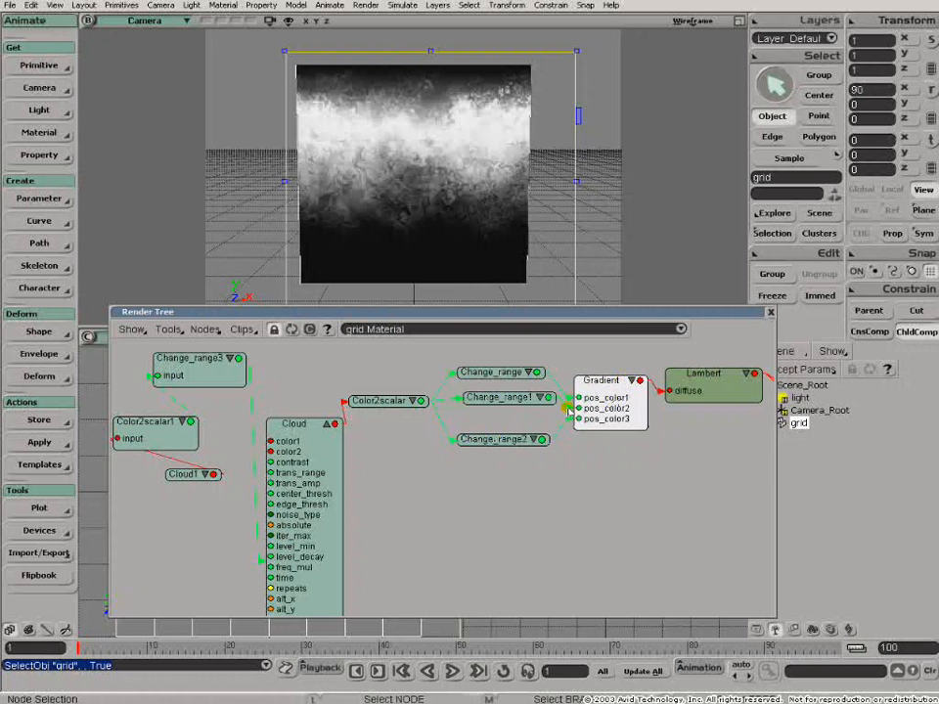
# - Arrange Cloud1, Color2scalar1 and Change_range3 as a descending chain leading into the Cloud node's freq_mul input
pyautogui.press('z')
pyautogui.moveTo(475, 533); pyautogui.dragTo(549, 519)
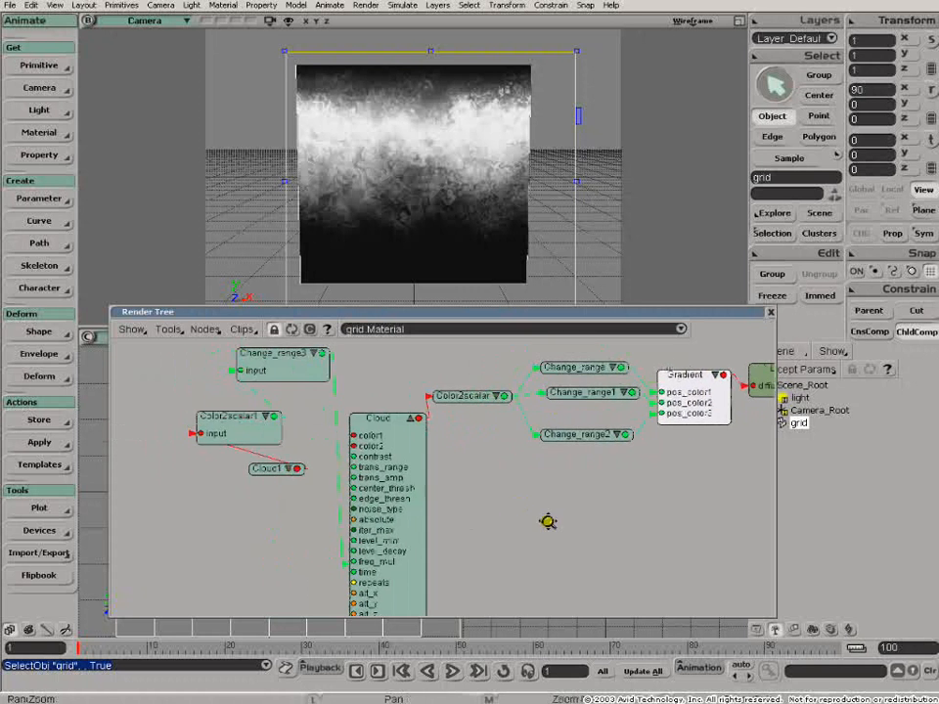
pyautogui.click(214, 484)
pyautogui.moveTo(213, 484); pyautogui.dragTo(142, 398)
pyautogui.moveTo(256, 438); pyautogui.dragTo(195, 471)
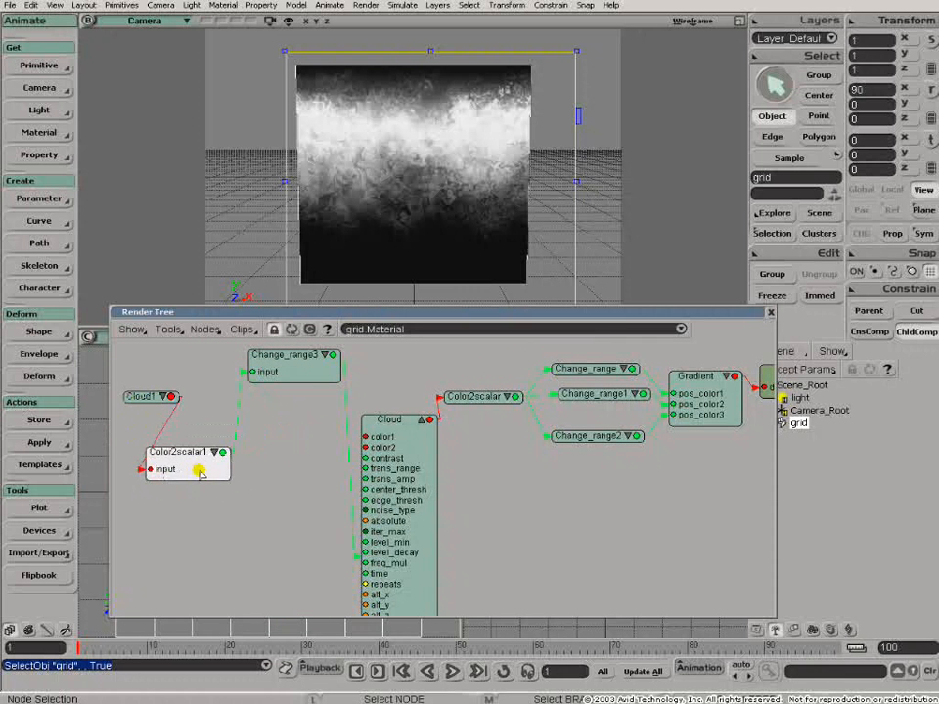
pyautogui.moveTo(284, 378); pyautogui.dragTo(264, 540)
pyautogui.moveTo(200, 477); pyautogui.dragTo(198, 470)
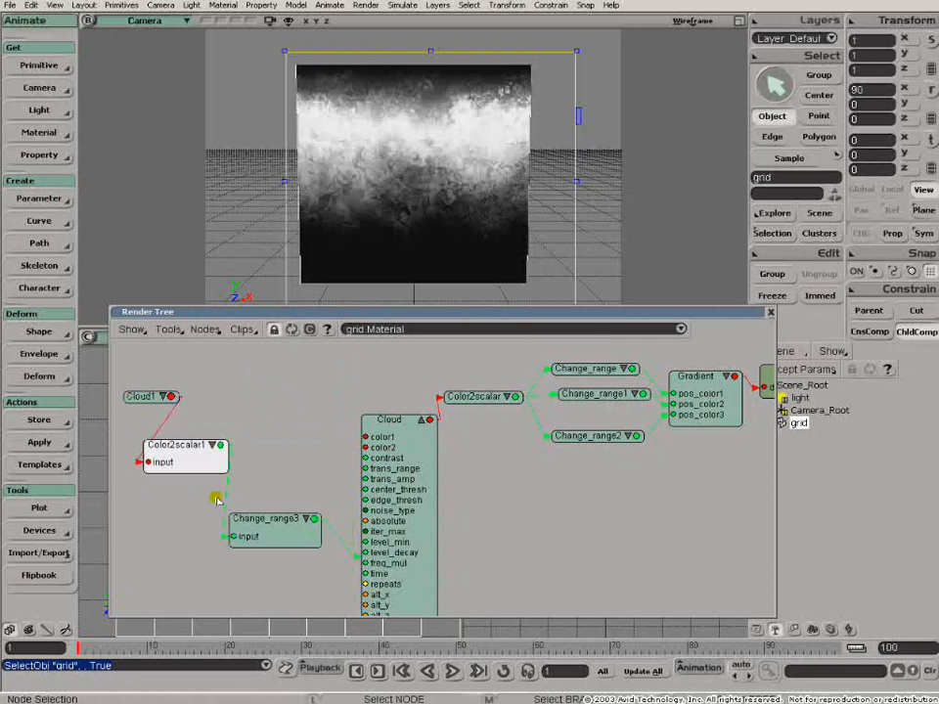
pyautogui.moveTo(277, 538); pyautogui.dragTo(264, 540)
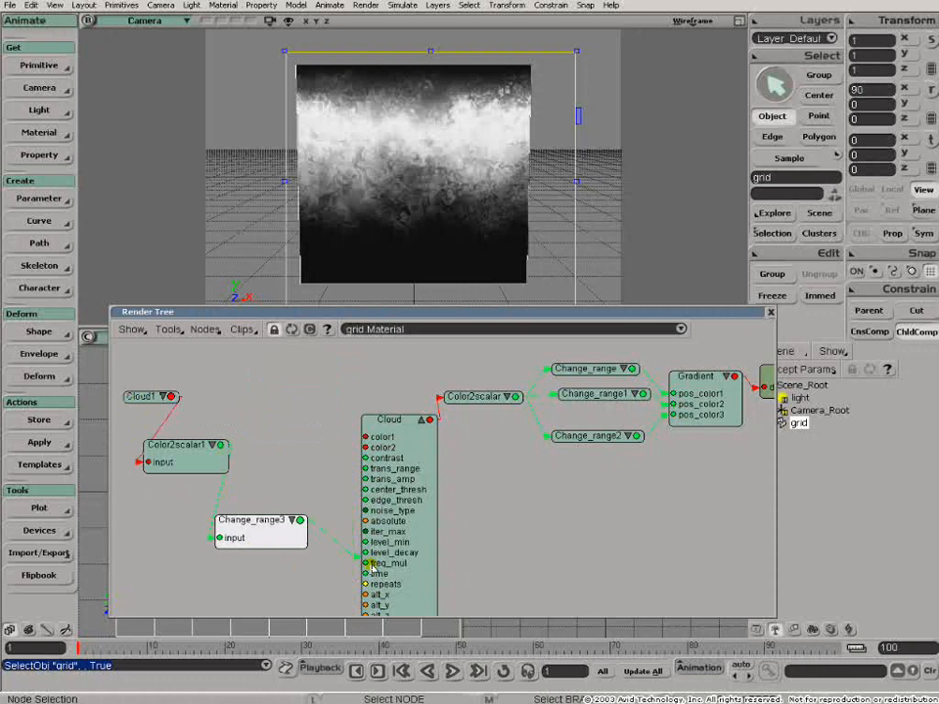
# - Set the first Gradient marker's green value to 0.398, and close the Gradient properties and the render tree
pyautogui.press('z')
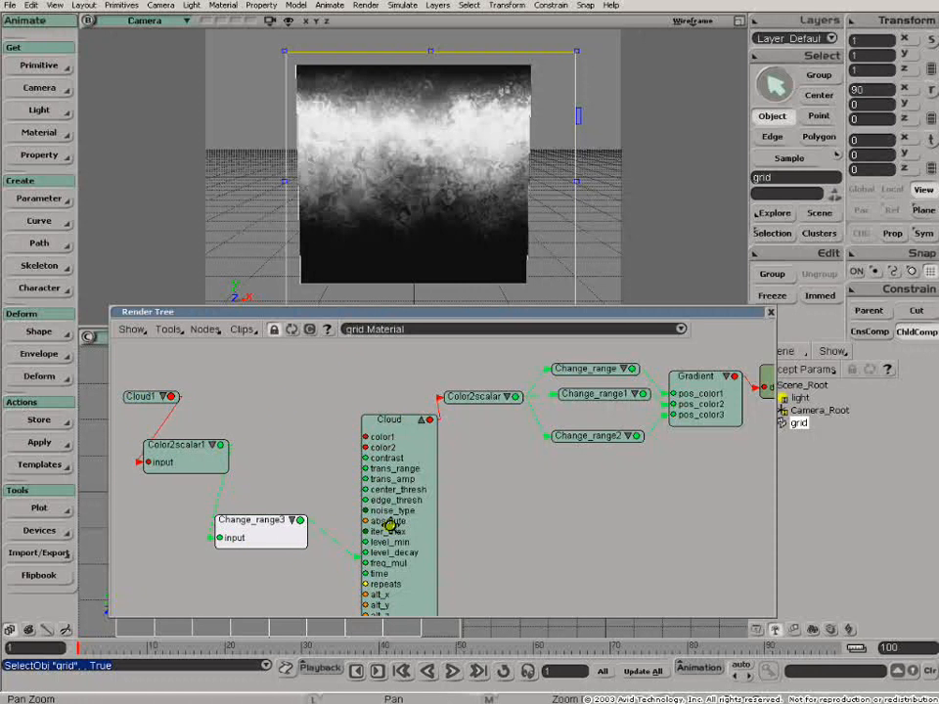
pyautogui.middleClick(391, 527)
pyautogui.press('z')
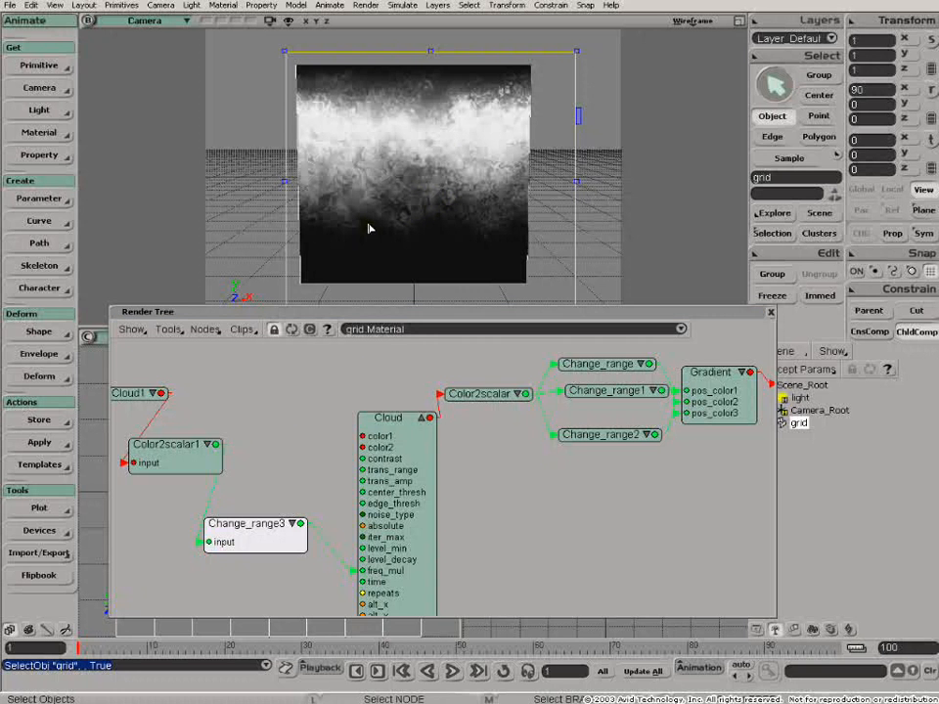
pyautogui.doubleClick(713, 377)
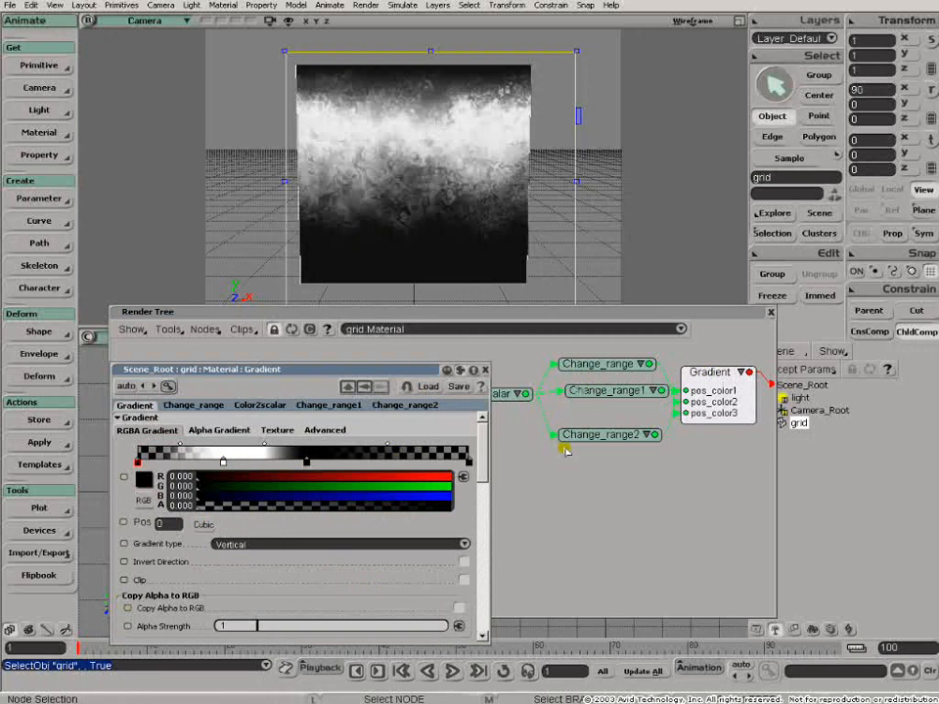
pyautogui.moveTo(340, 489); pyautogui.dragTo(368, 493)
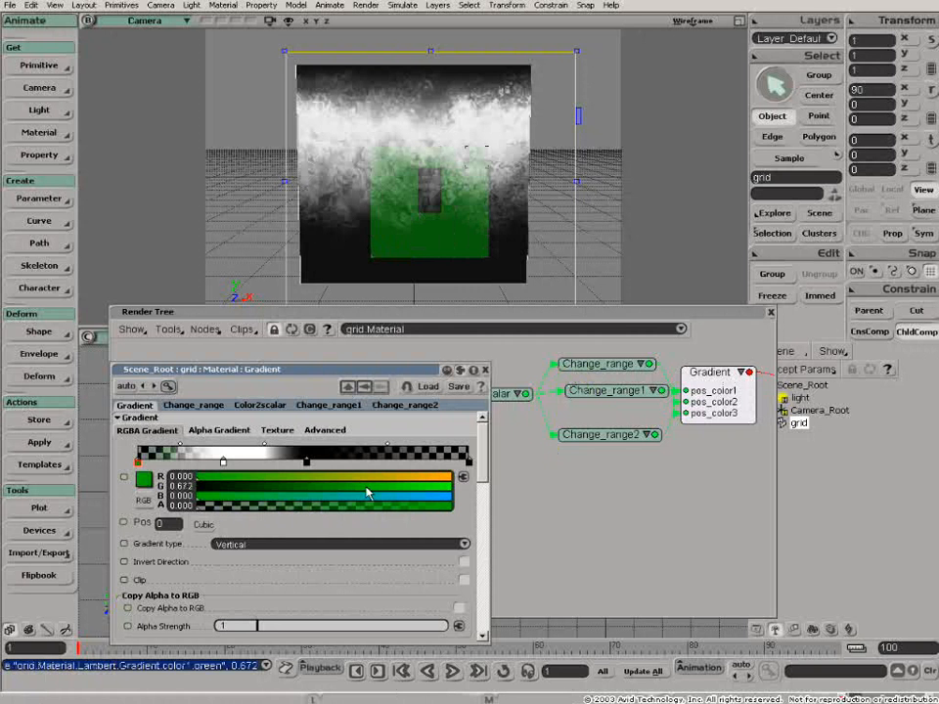
pyautogui.moveTo(369, 492); pyautogui.dragTo(299, 492)
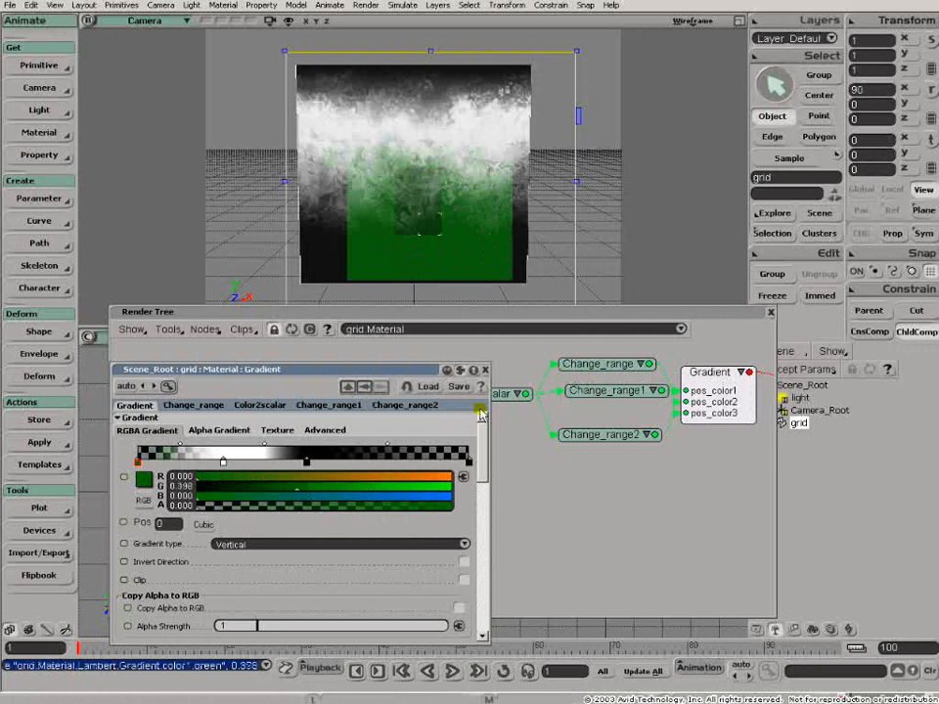
pyautogui.click(484, 370)
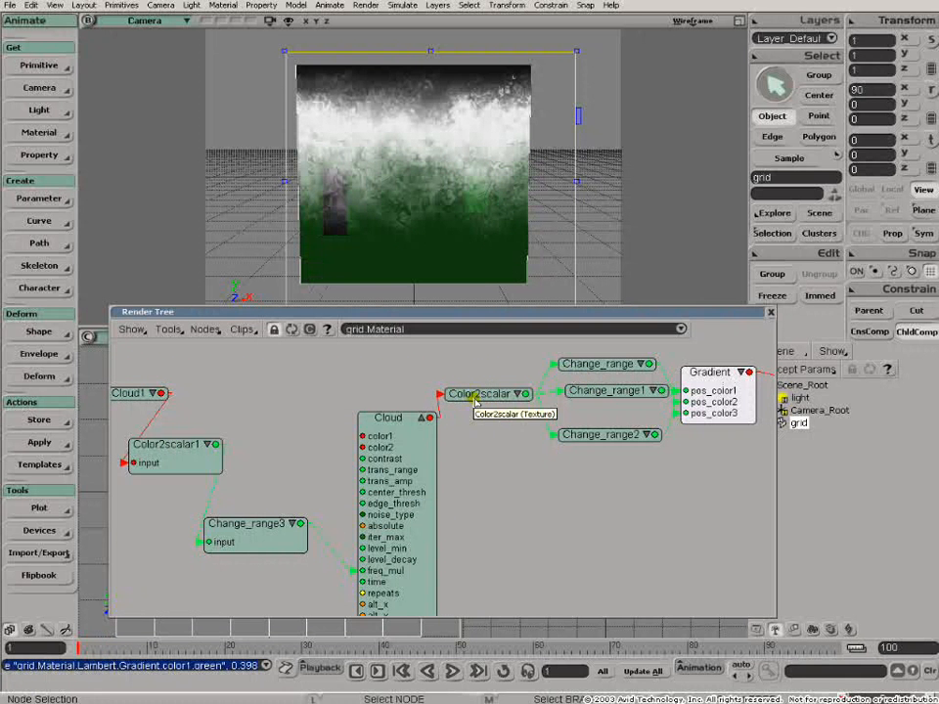
pyautogui.click(771, 313)
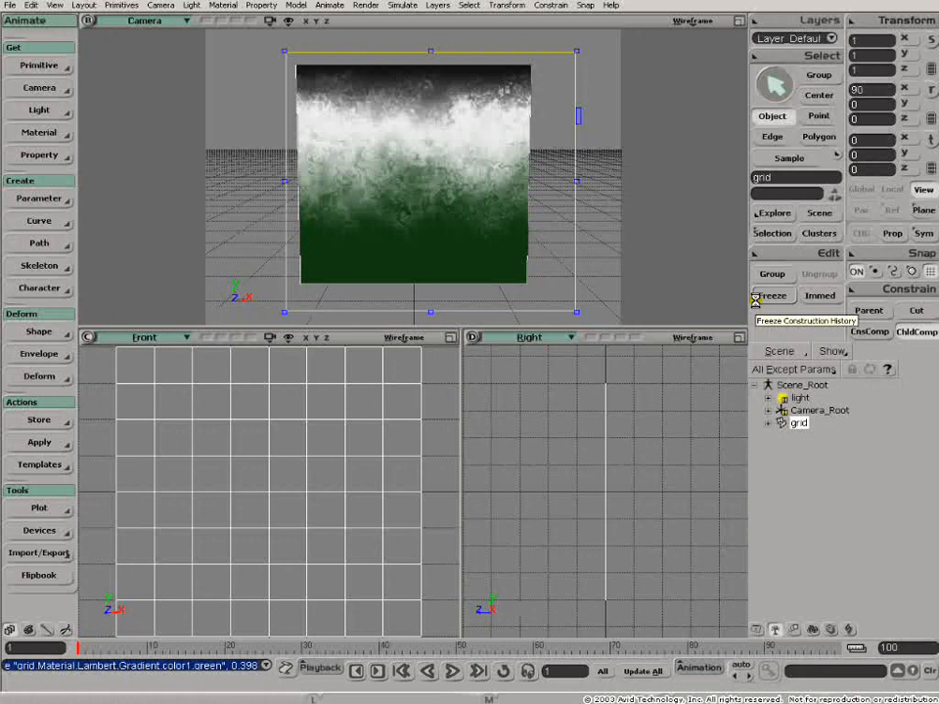
# - Load the MarbleBase3 scene without saving the changes to the current scene
pyautogui.hotkey('ctrl', 'o')
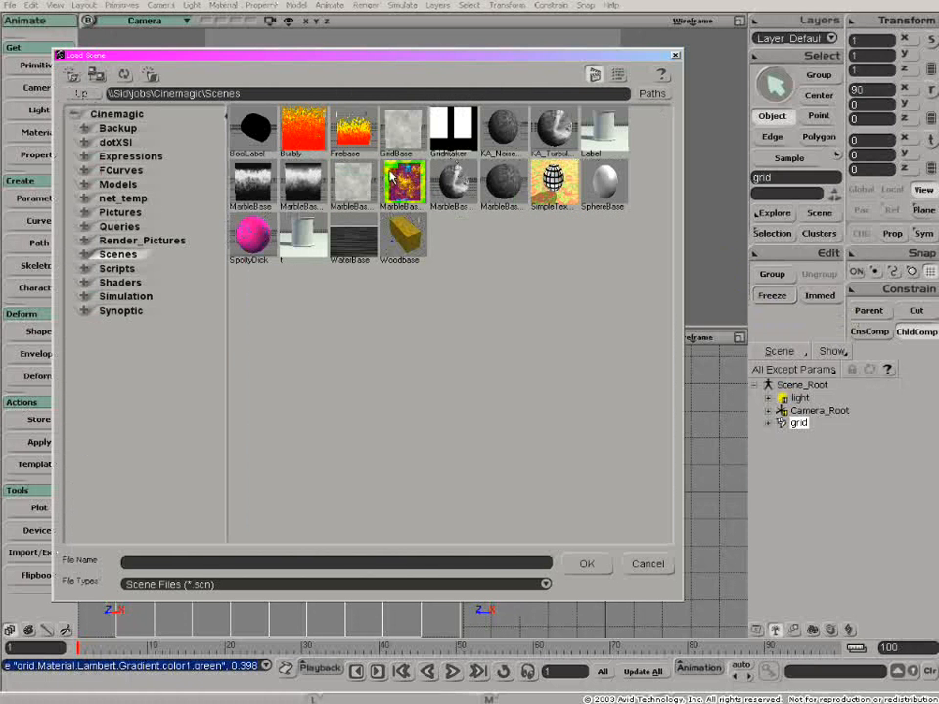
pyautogui.click(347, 182)
pyautogui.click(583, 562)
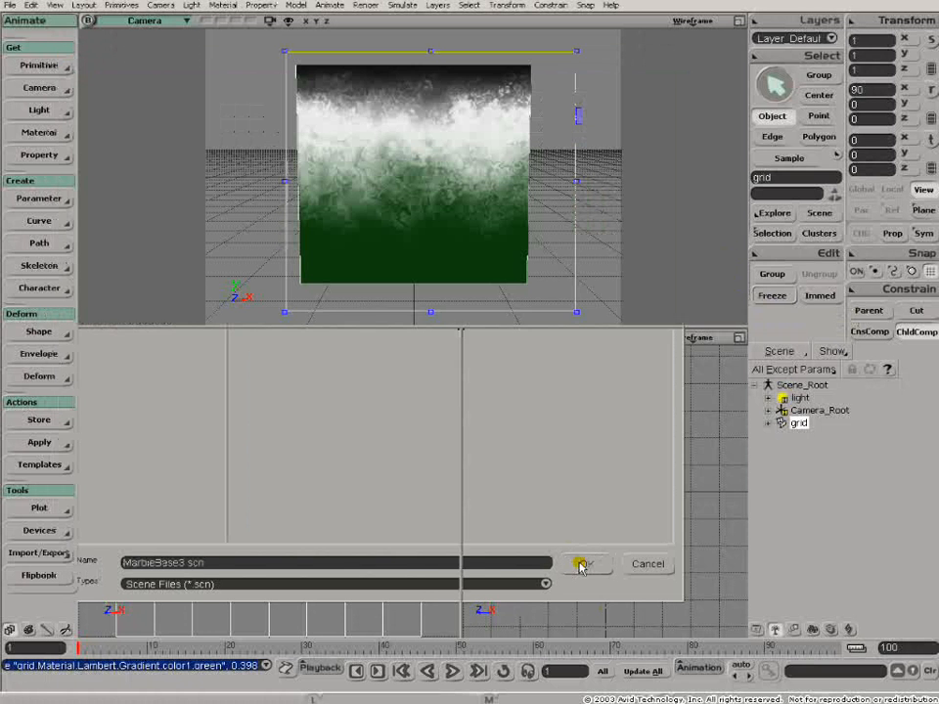
pyautogui.click(474, 369)
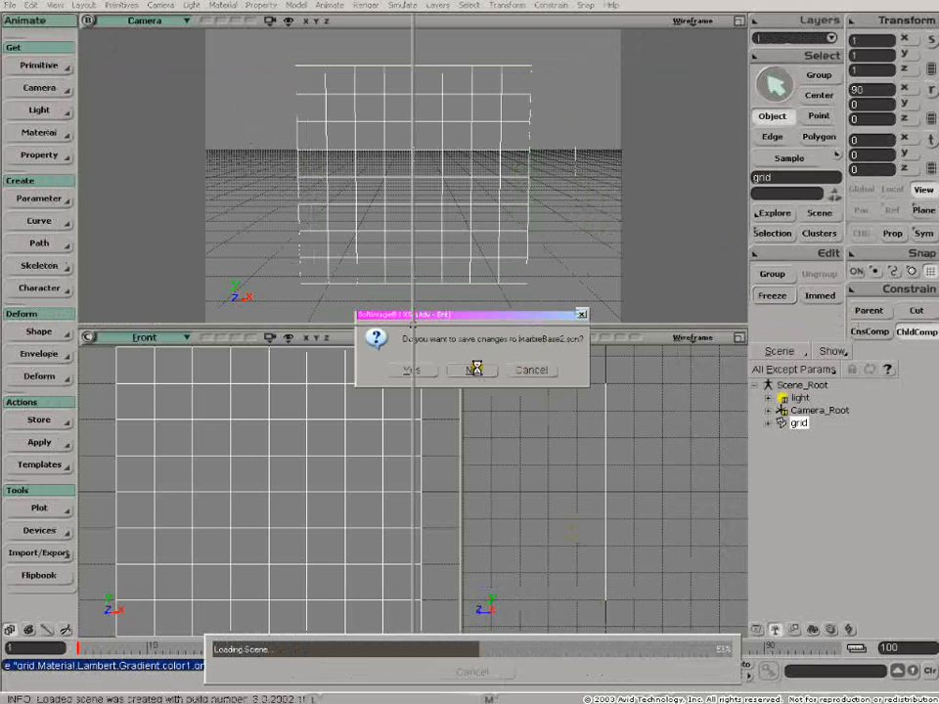
# - Enlarge the grid in a widened Camera viewport and draw a render region enclosing it
pyautogui.click(741, 20)
pyautogui.scroll(2, 439, 198)
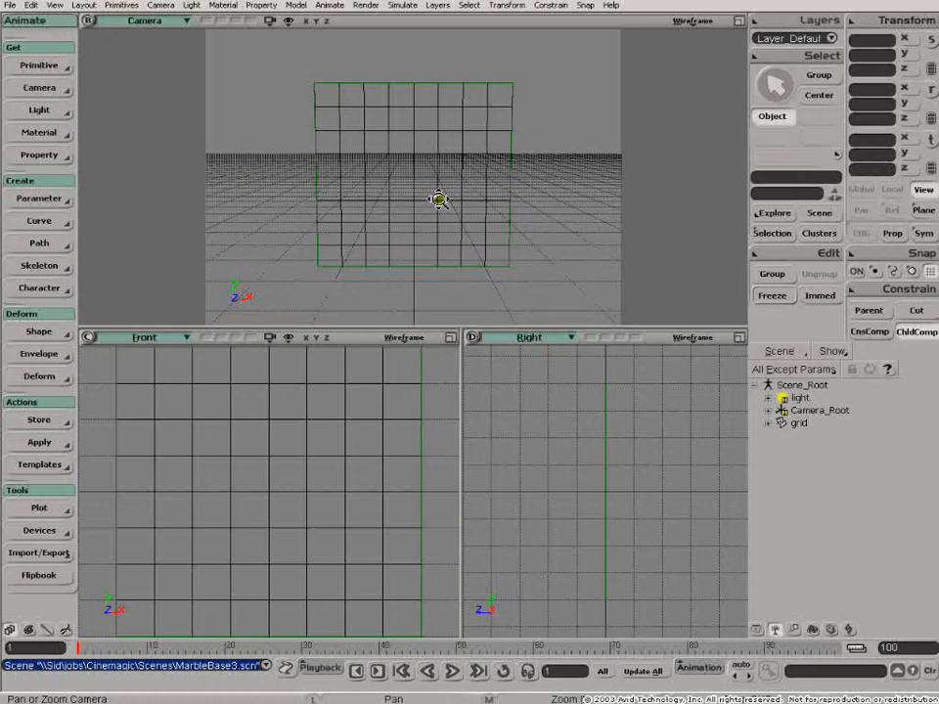
pyautogui.scroll(1, 438, 199)
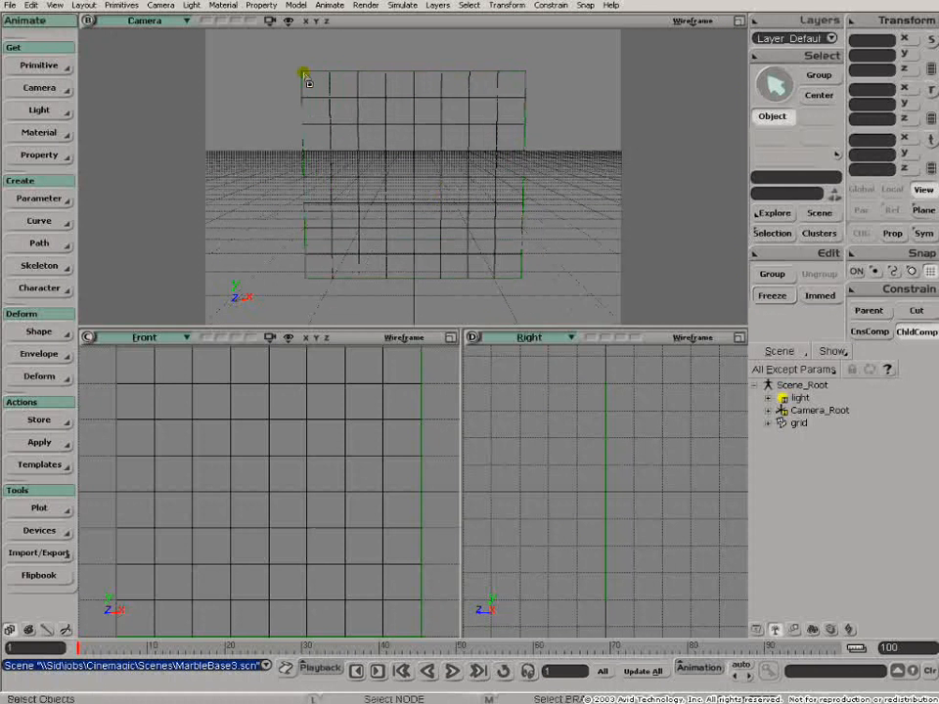
pyautogui.moveTo(273, 59); pyautogui.dragTo(546, 292)
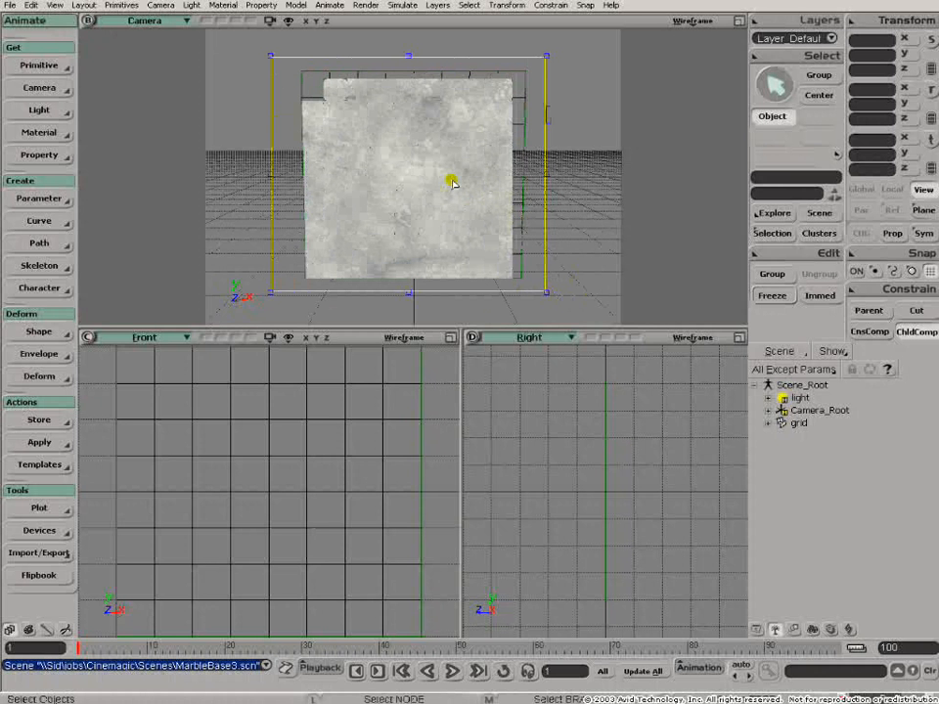
# - Open the grid's render tree in MarbleBase3 and reposition the Material, Cloud and Change_range3 nodes for a clearer layout
pyautogui.click(287, 451)
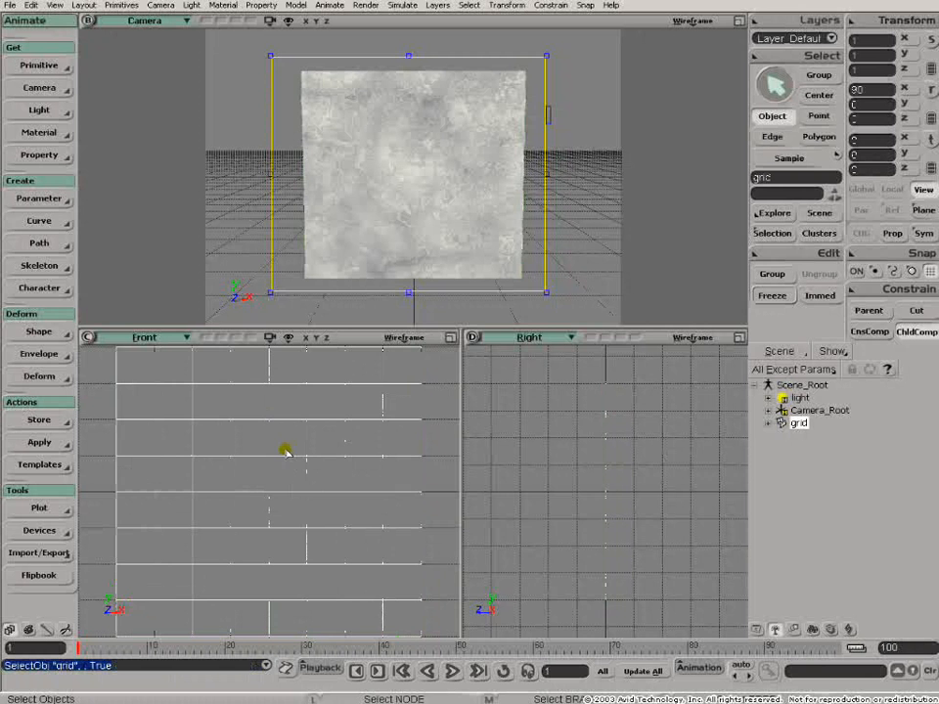
pyautogui.press('7')
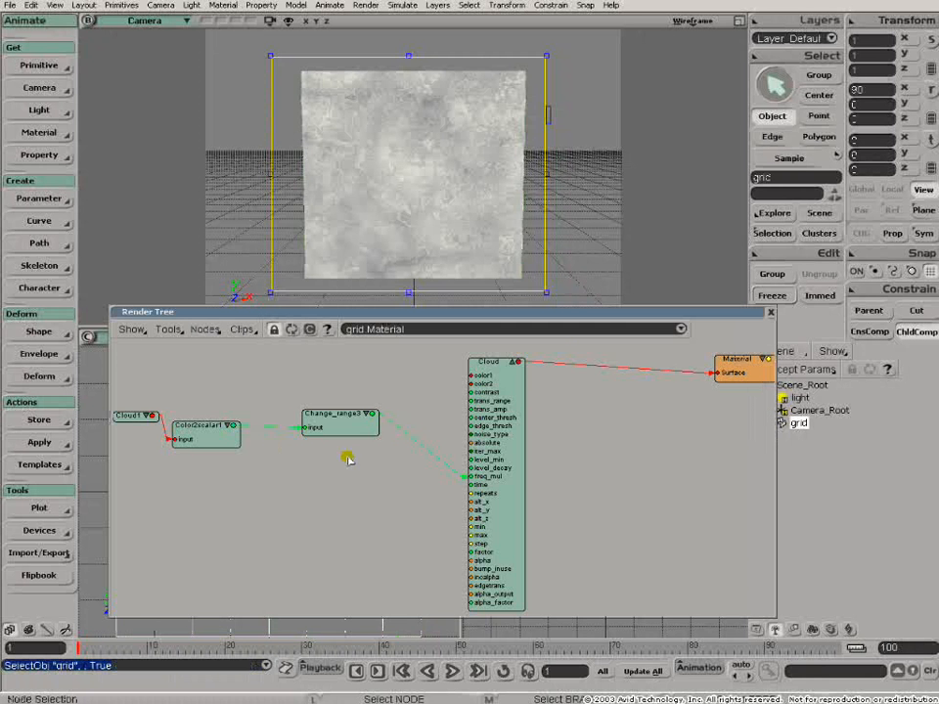
pyautogui.moveTo(494, 362); pyautogui.dragTo(494, 369)
pyautogui.moveTo(735, 367); pyautogui.dragTo(658, 357)
pyautogui.moveTo(487, 377); pyautogui.dragTo(511, 364)
pyautogui.moveTo(344, 434); pyautogui.dragTo(375, 428)
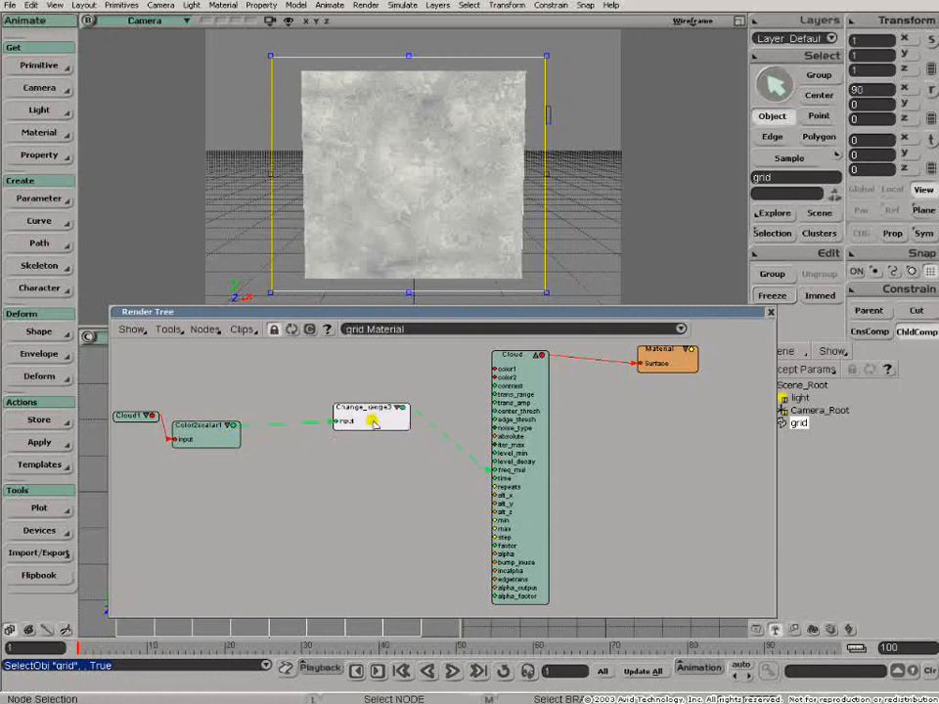
# - Reposition the Cloud1 and Color2scalar1 nodes, and set Change_range3's New Range End to 1 after trying 322.581 and 2
pyautogui.moveTo(135, 423); pyautogui.dragTo(137, 406)
pyautogui.moveTo(201, 439); pyautogui.dragTo(259, 431)
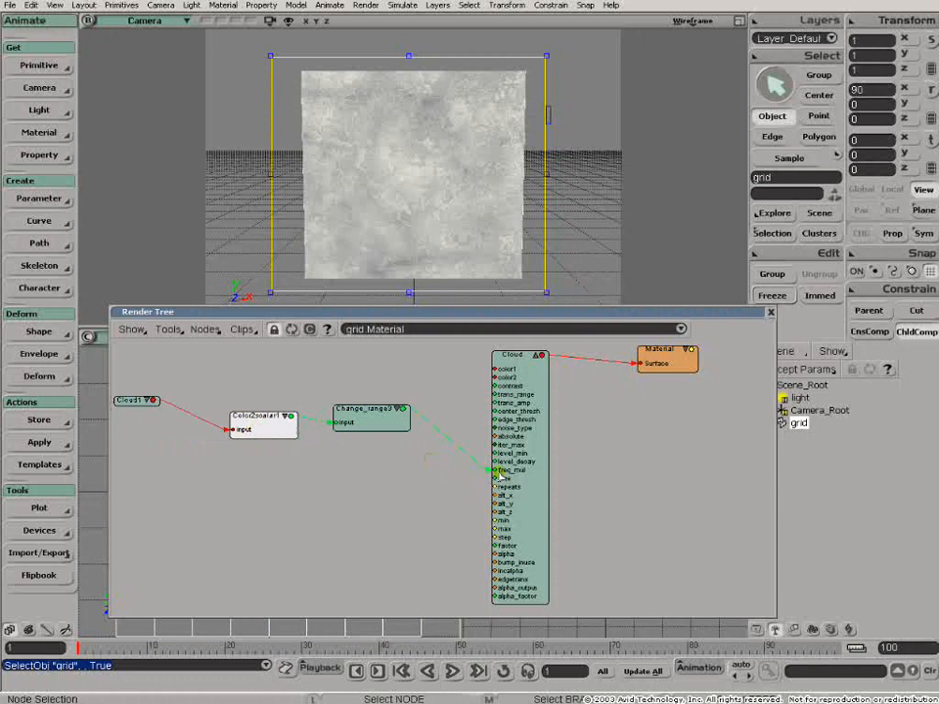
pyautogui.doubleClick(358, 415)
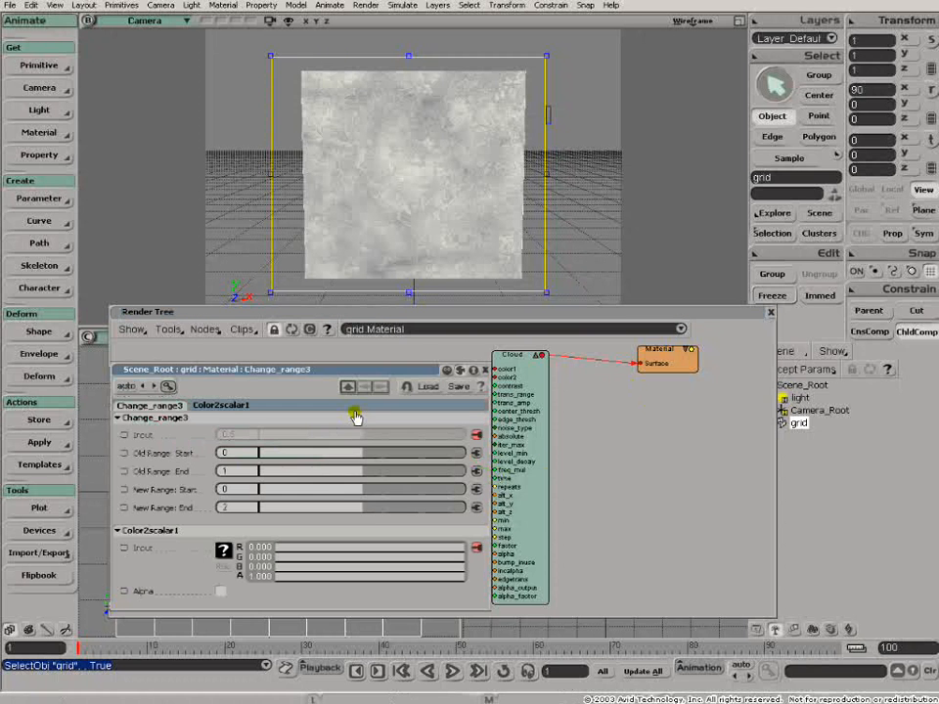
pyautogui.click(368, 508)
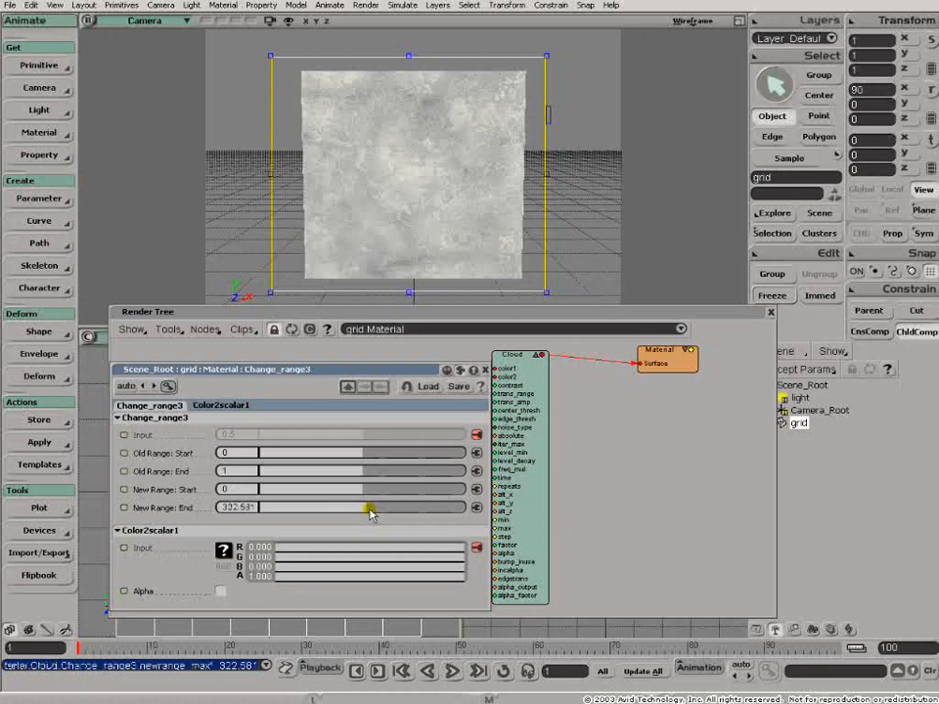
pyautogui.doubleClick(239, 507)
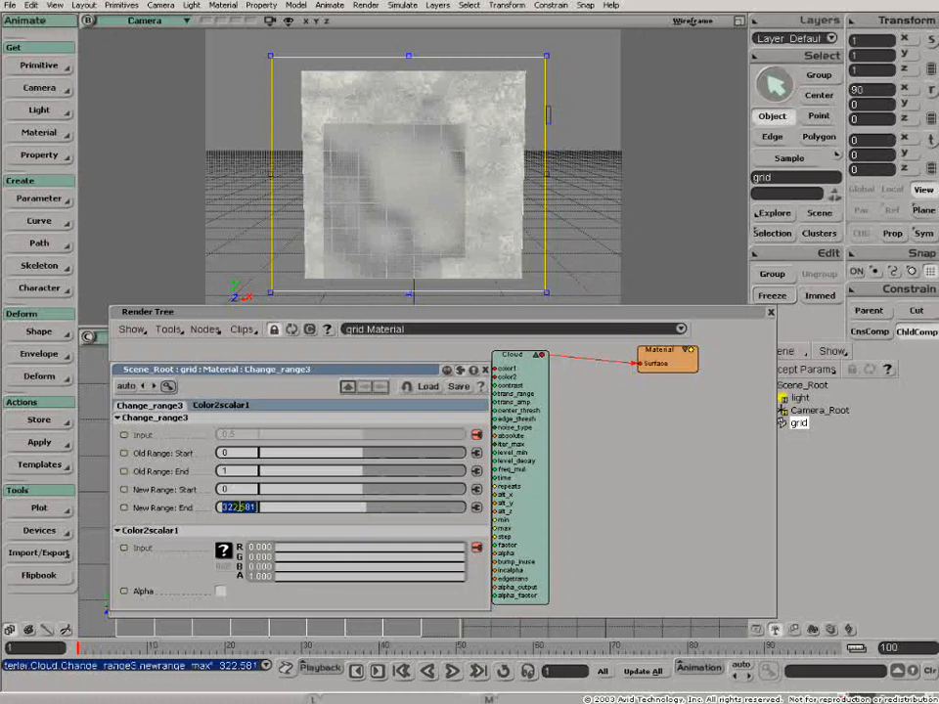
pyautogui.write('2')
pyautogui.press('Return')
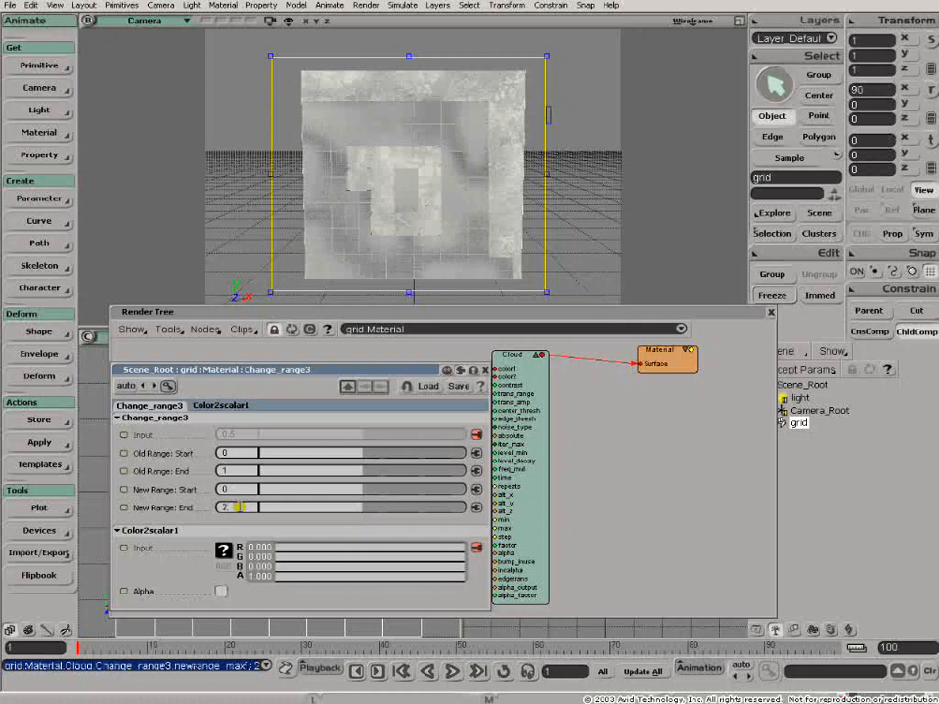
pyautogui.write('1')
pyautogui.press('Return')
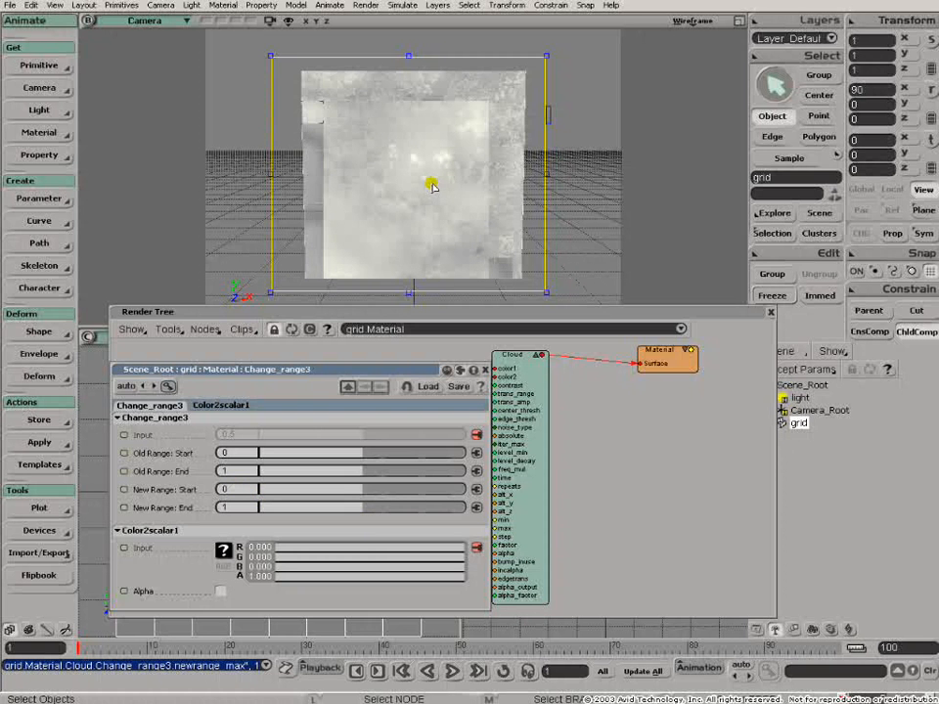
# - Try a green value of 0.765 for the Cloud node's Clouds colour, return it to 0.648, and close the render tree
pyautogui.doubleClick(512, 356)
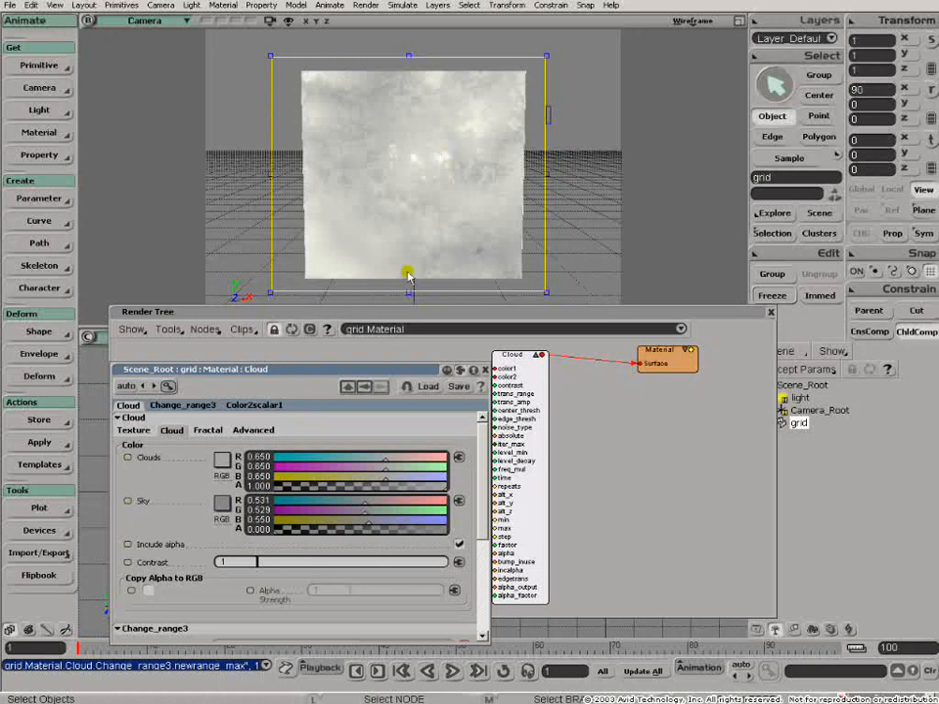
pyautogui.click(405, 468)
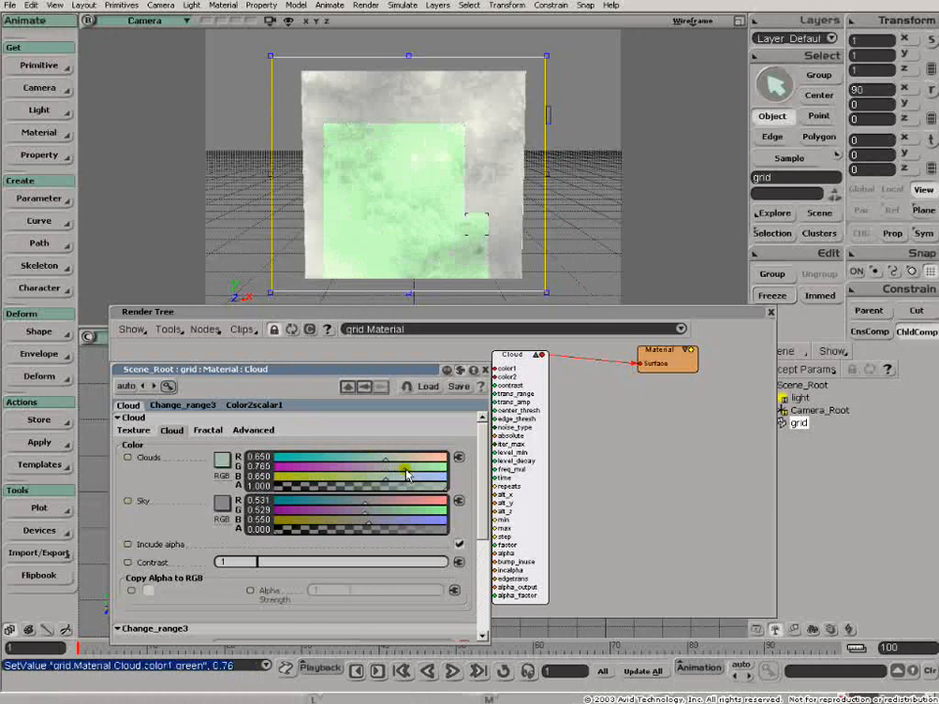
pyautogui.click(384, 467)
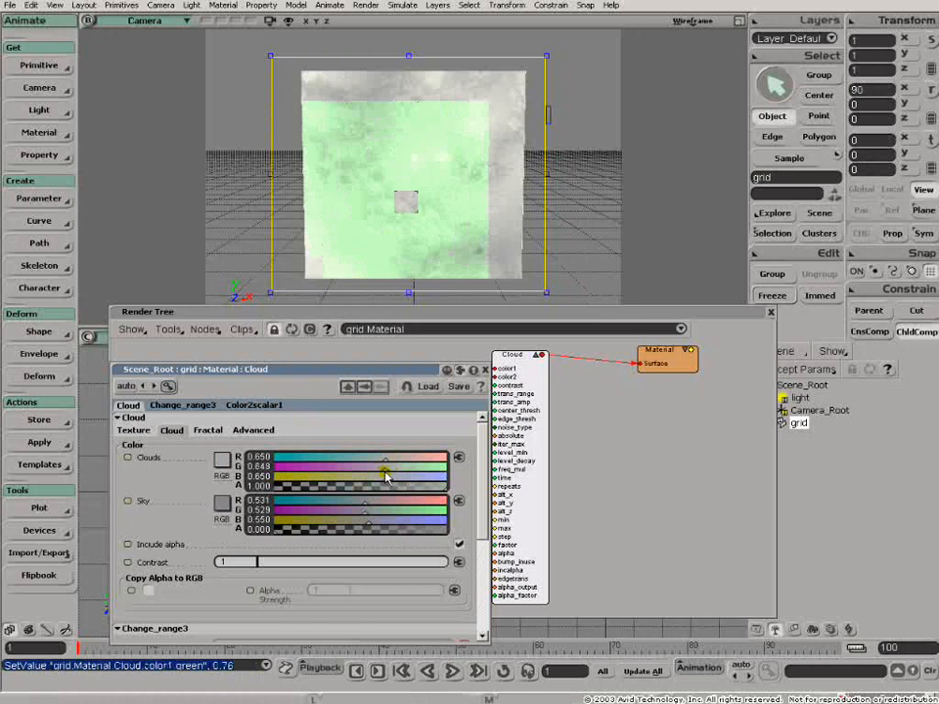
pyautogui.click(483, 370)
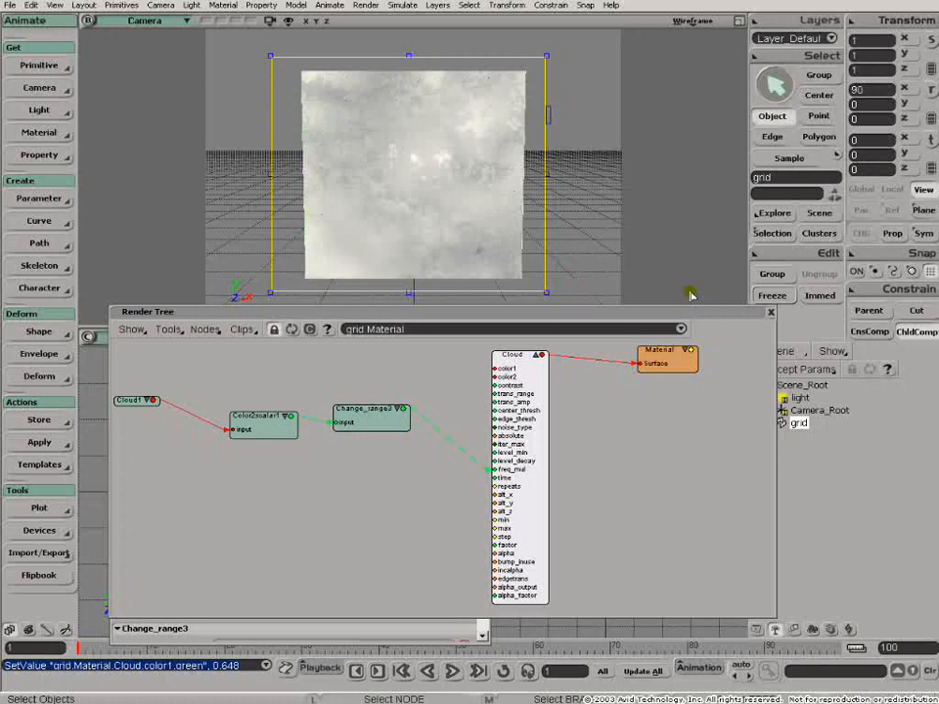
pyautogui.click(771, 313)
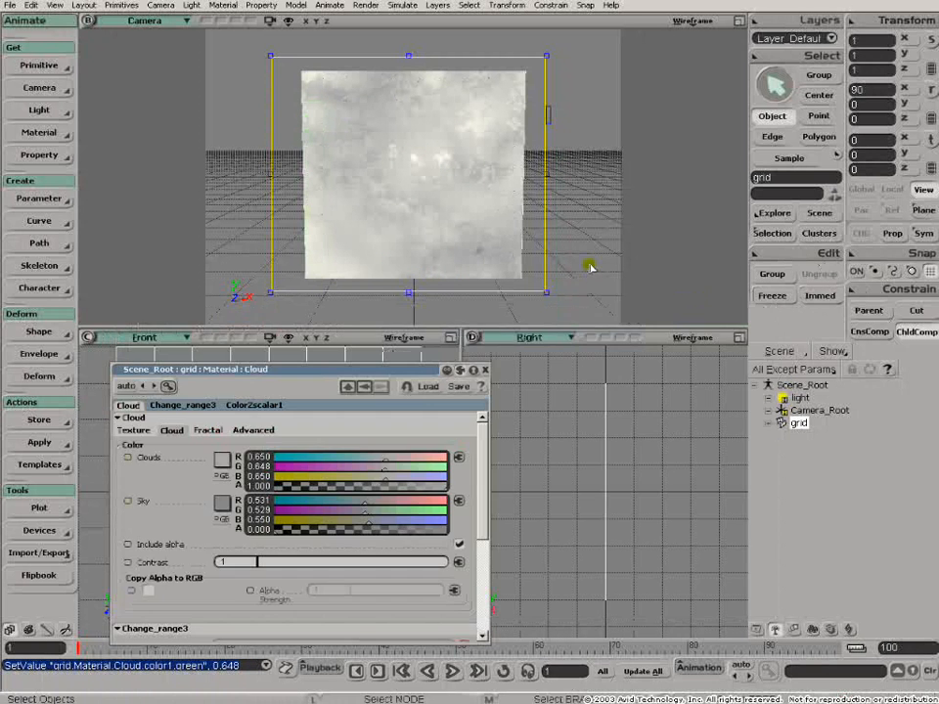
# - Load the MarbleBase3Coloured scene without saving MarbleBase3, and close the leftover Cloud property editor
pyautogui.press('ctrl')
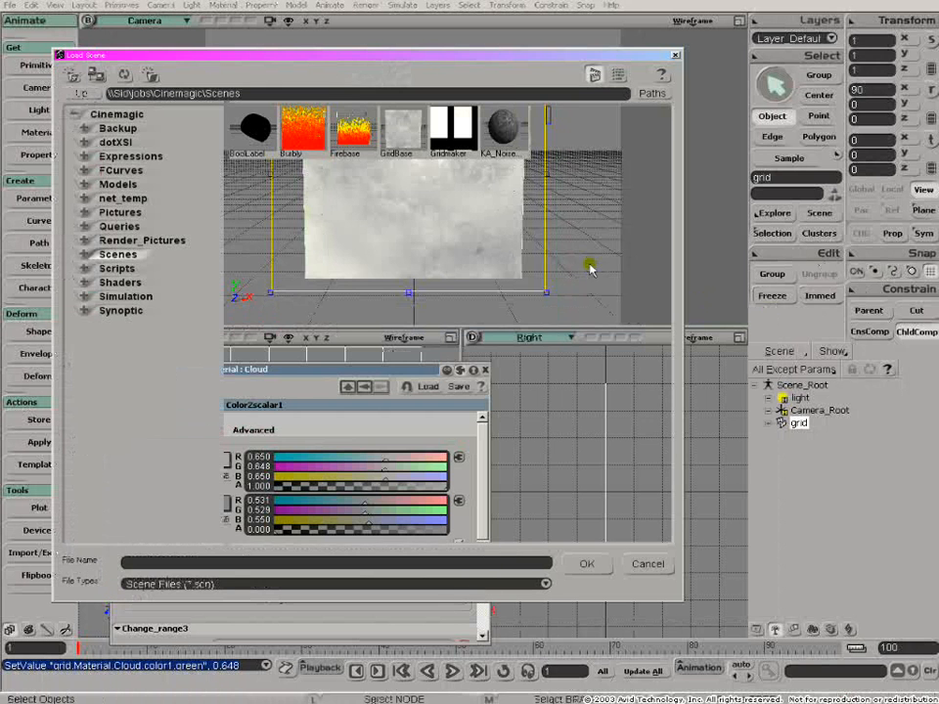
pyautogui.doubleClick(398, 181)
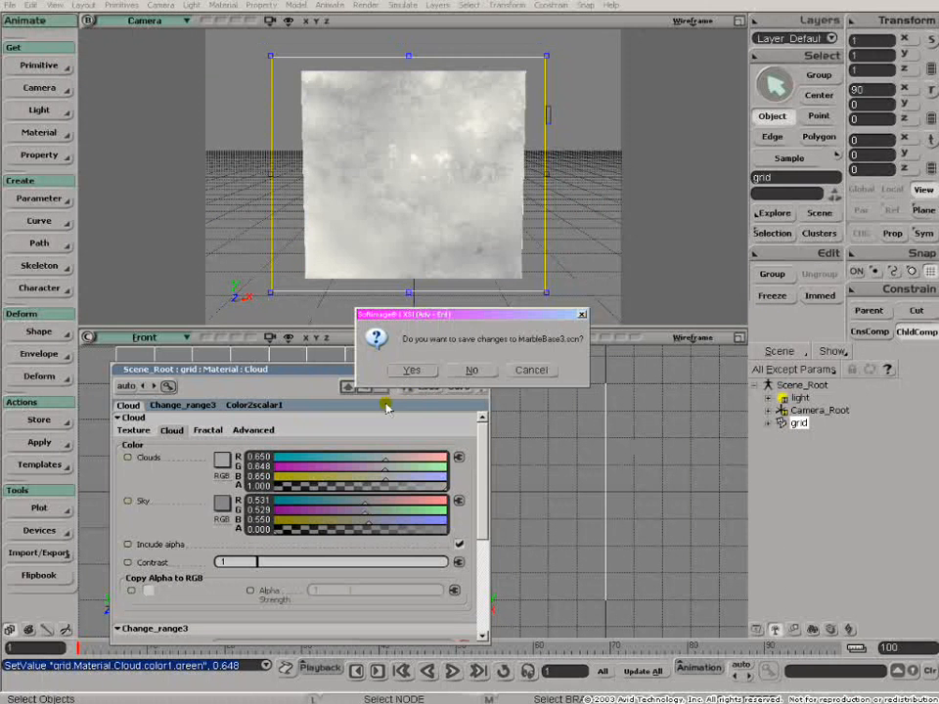
pyautogui.click(463, 370)
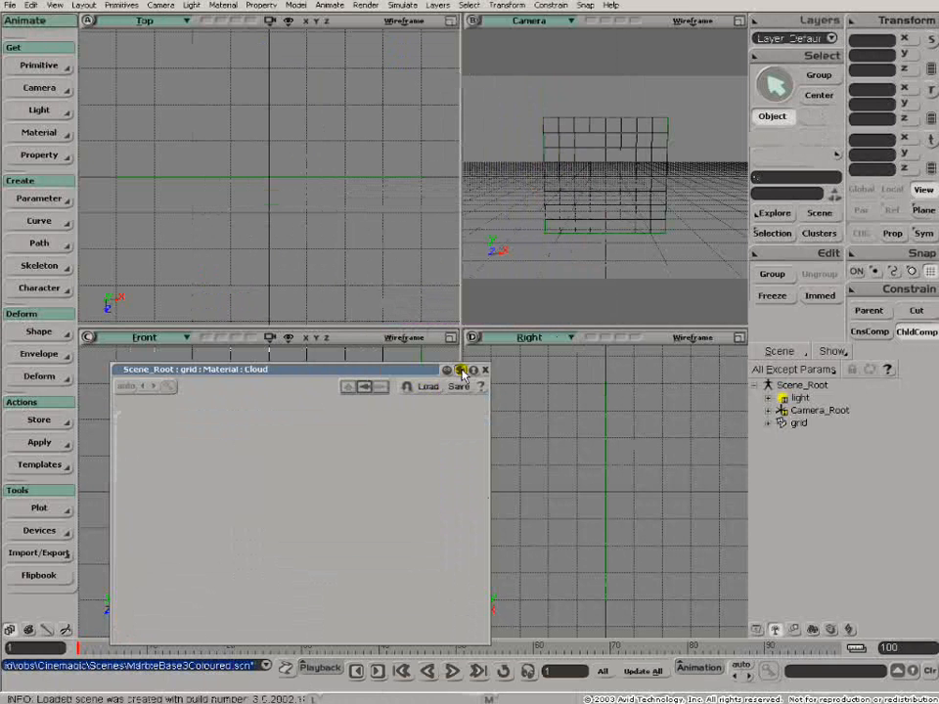
pyautogui.click(484, 369)
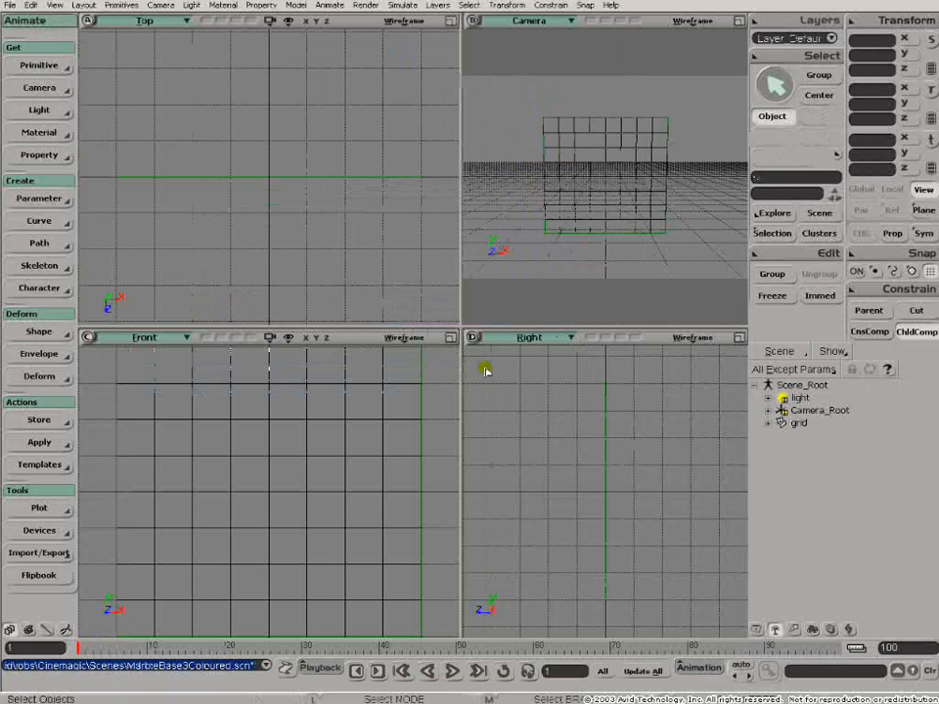
# - Widen the Camera viewport and draw a render region enclosing the grid
pyautogui.click(738, 20)
pyautogui.press('q')
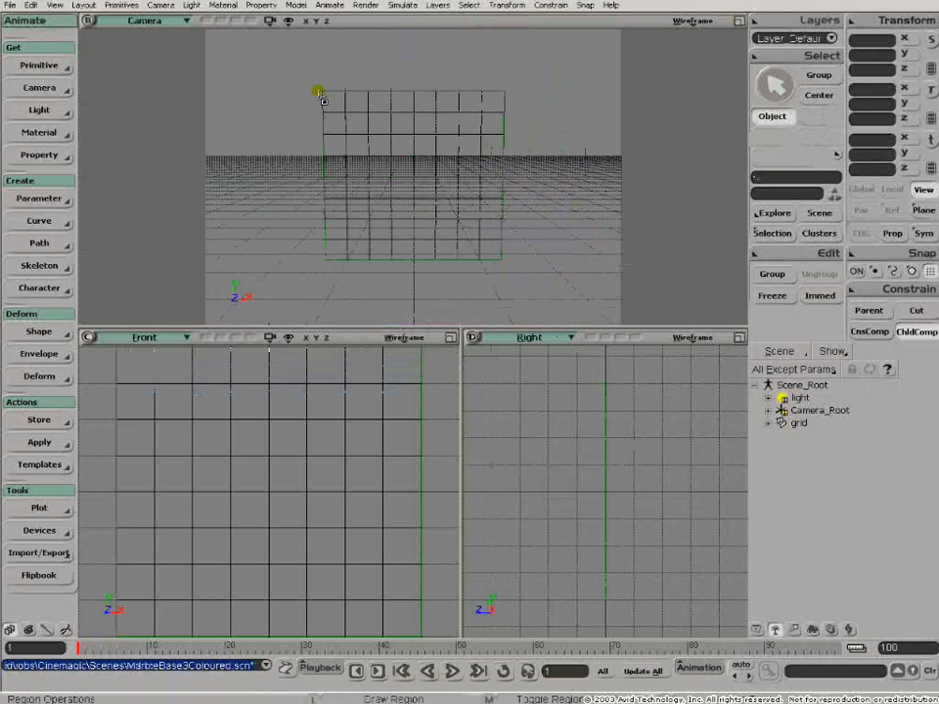
pyautogui.moveTo(404, 194); pyautogui.dragTo(525, 291)
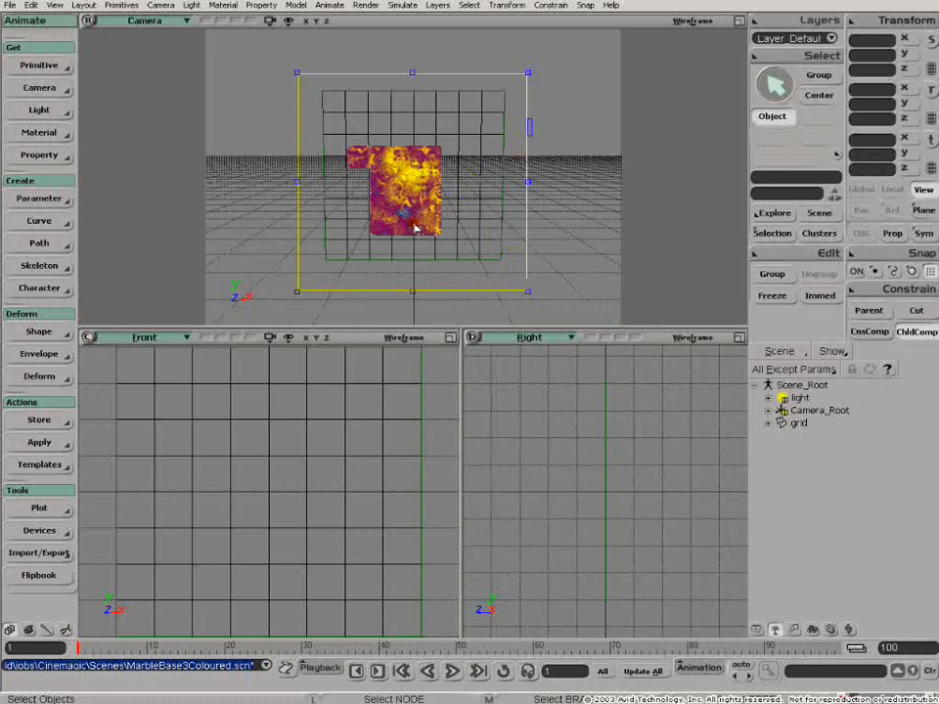
# - Select the grid, open its render tree and slightly reposition the 2D_Gradient and Cloud nodes
pyautogui.click(306, 403)
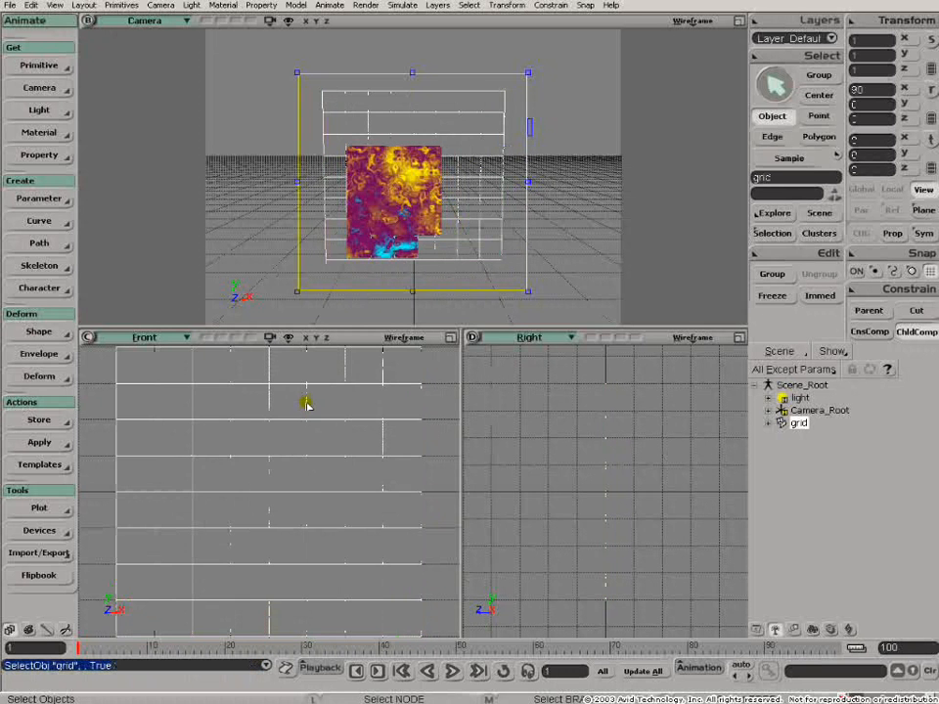
pyautogui.press('7')
pyautogui.moveTo(637, 398); pyautogui.dragTo(634, 390)
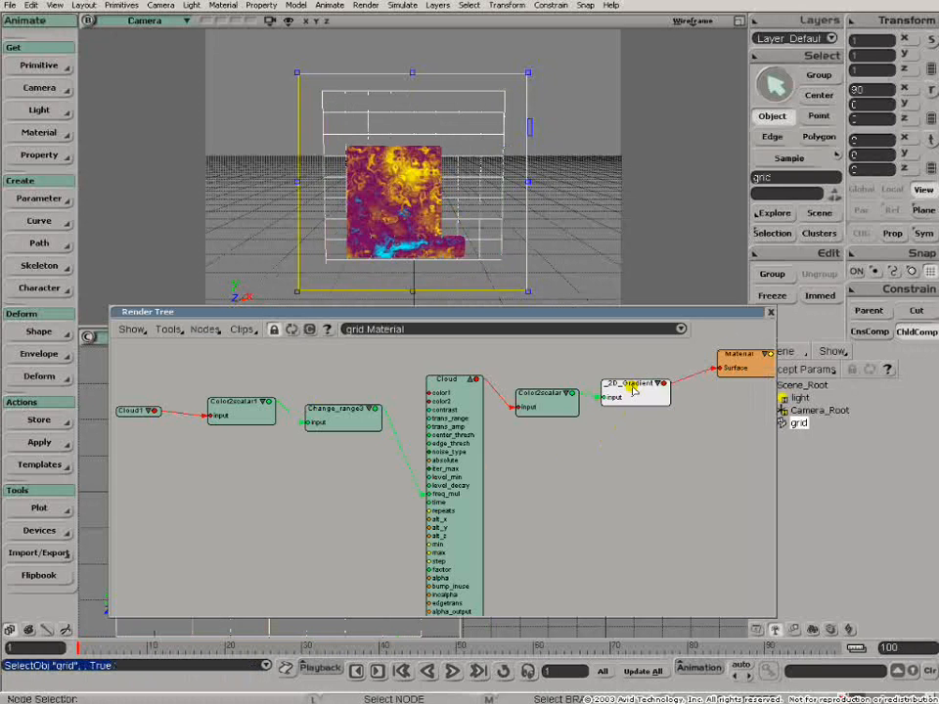
pyautogui.moveTo(462, 385); pyautogui.dragTo(464, 391)
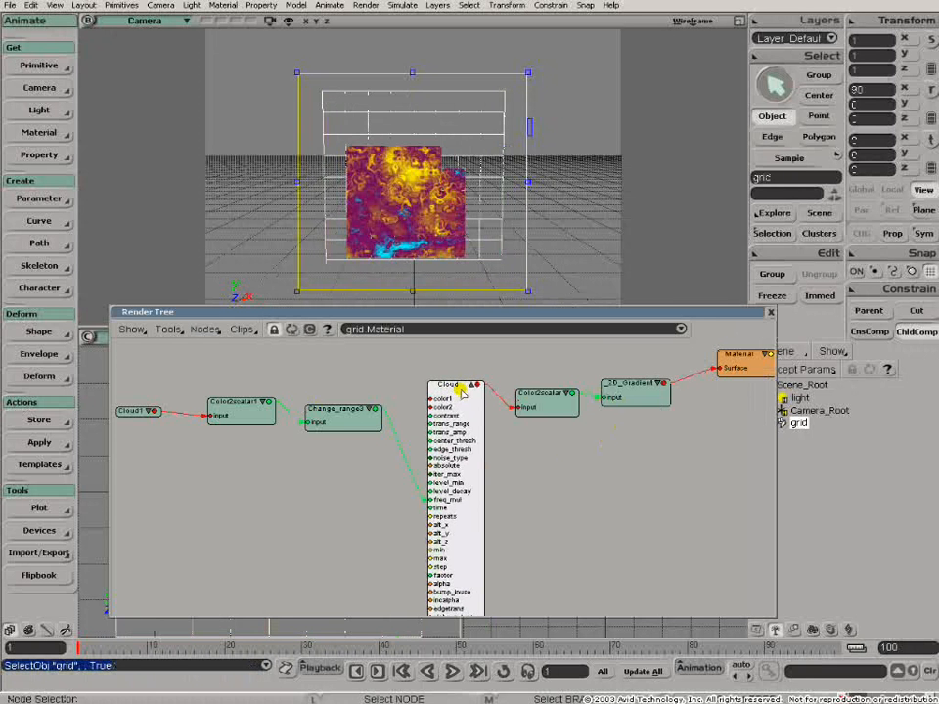
# - Expand the 2D_Gradient node to show its input ports and move it nearer to the Material node
pyautogui.middleClick(631, 455)
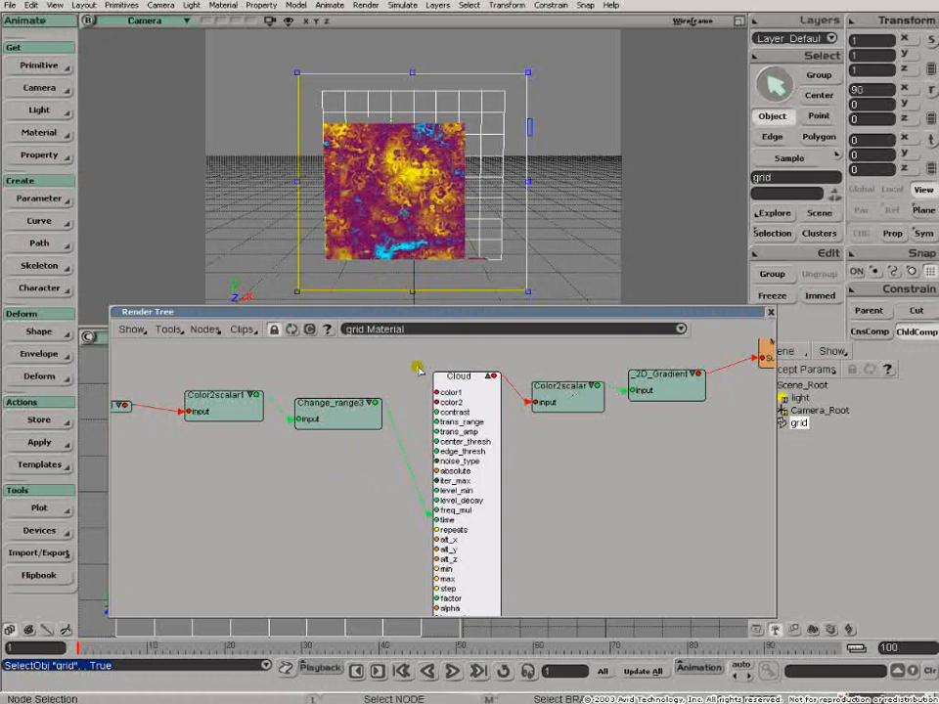
pyautogui.press('s')
pyautogui.moveTo(618, 469); pyautogui.dragTo(512, 468)
pyautogui.click(590, 375)
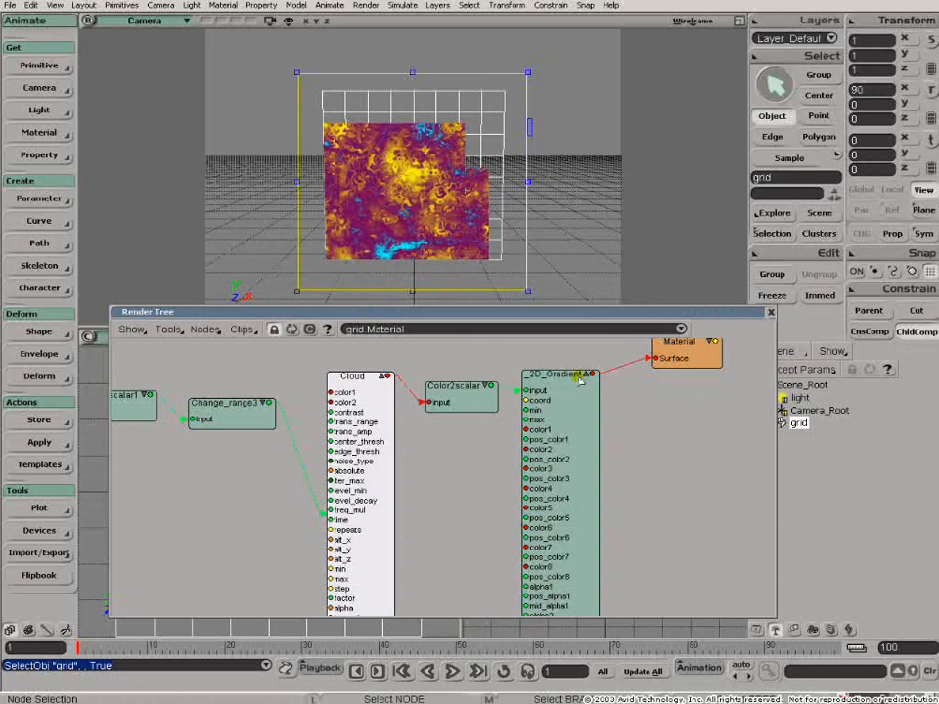
pyautogui.moveTo(569, 380); pyautogui.dragTo(588, 360)
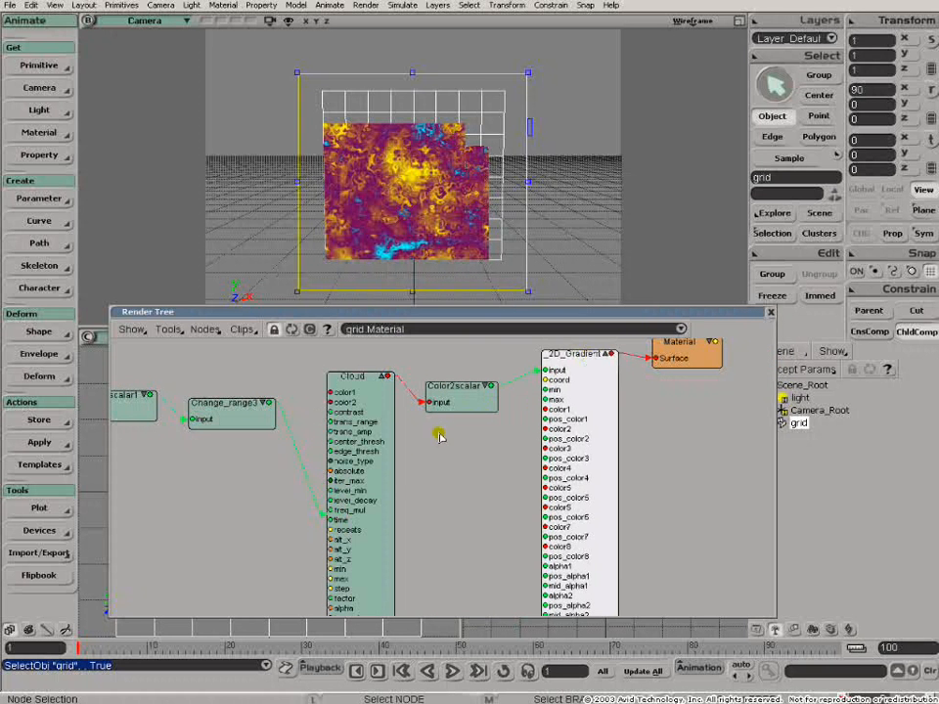
# - Reposition the Cloud node and move Cloud1 below Color2scalar1 in the render tree
pyautogui.press('s')
pyautogui.moveTo(417, 471); pyautogui.dragTo(545, 466)
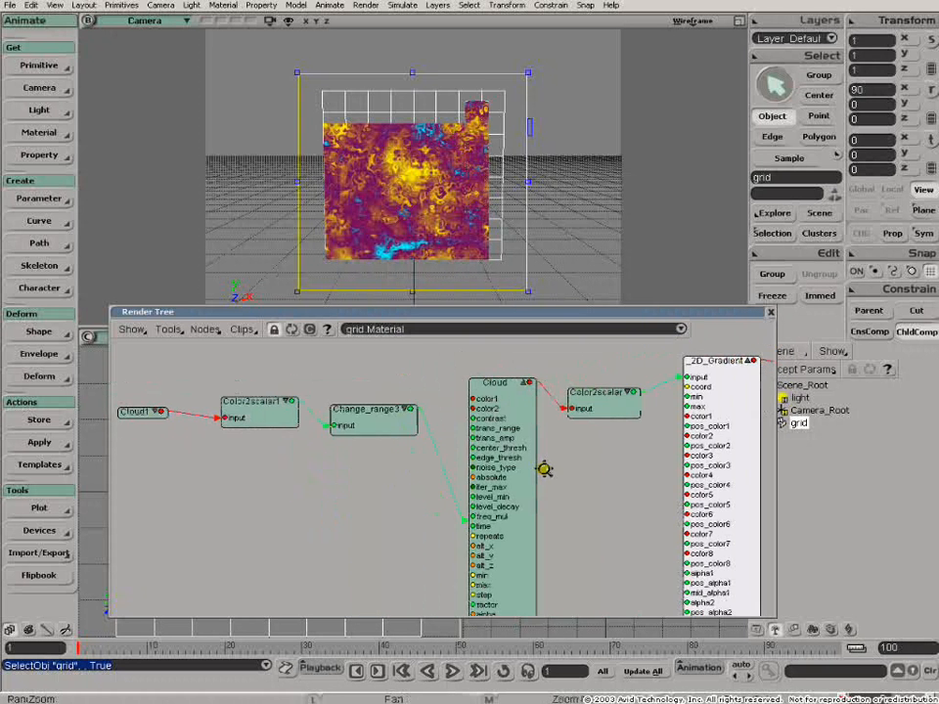
pyautogui.moveTo(502, 384); pyautogui.dragTo(494, 383)
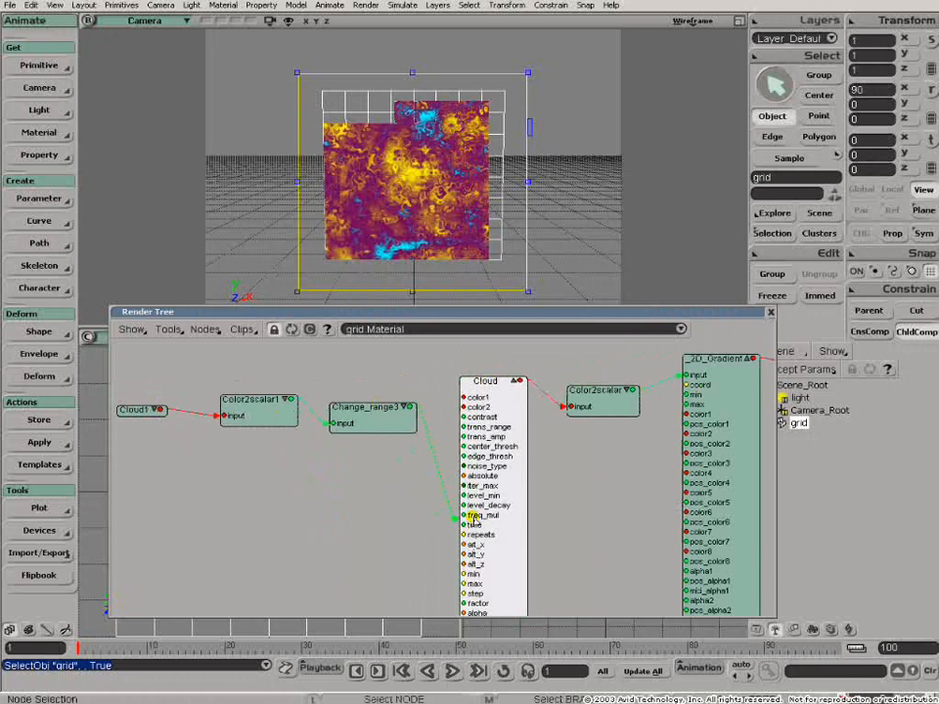
pyautogui.scroll(2, 474, 519)
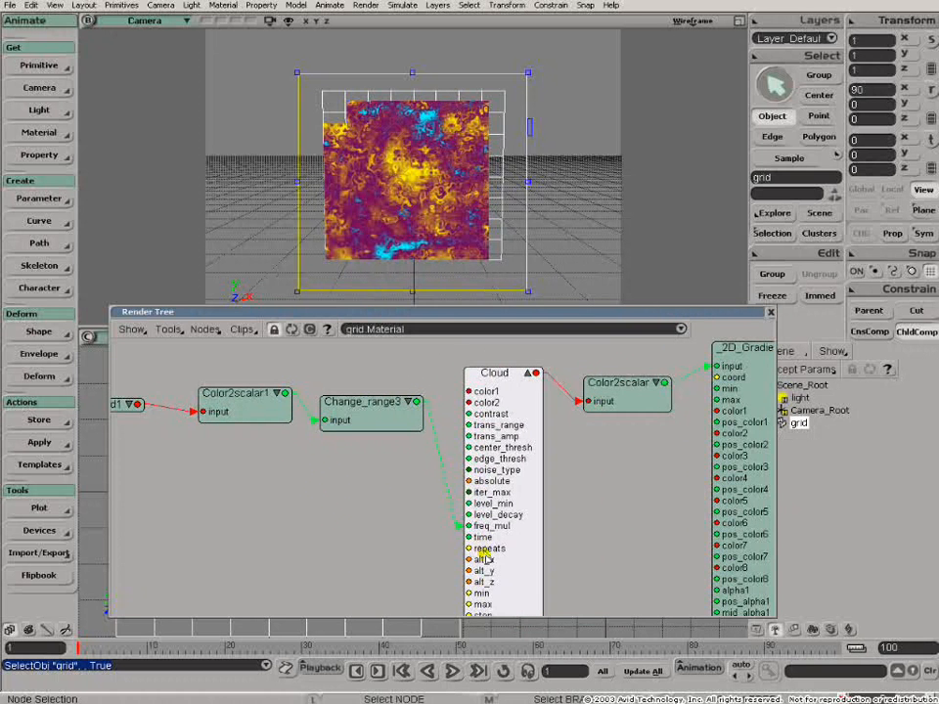
pyautogui.moveTo(125, 407); pyautogui.dragTo(220, 476)
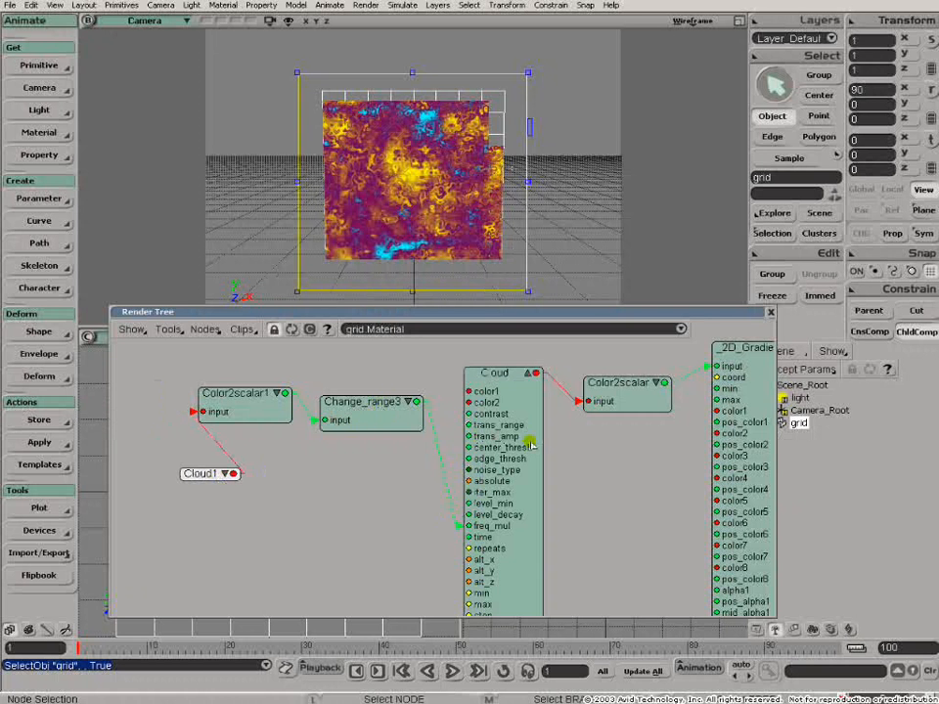
# - Examine the available texture generator nodes and the 2D_Gradient's RGBA colour properties, and close the render tree
pyautogui.moveTo(612, 440); pyautogui.dragTo(346, 466, button='middle')
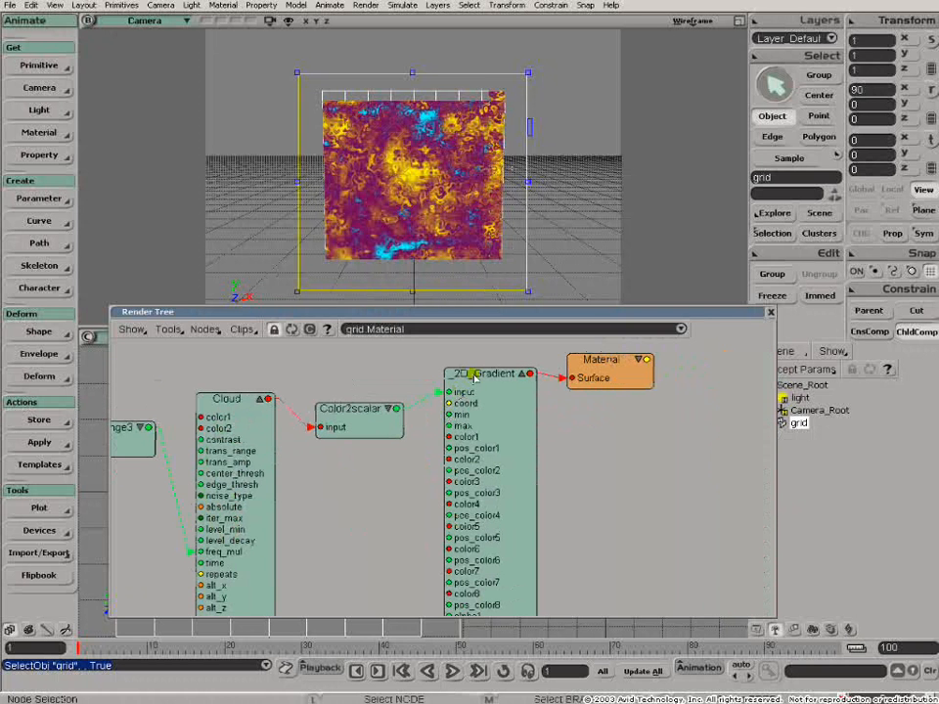
pyautogui.click(205, 330)
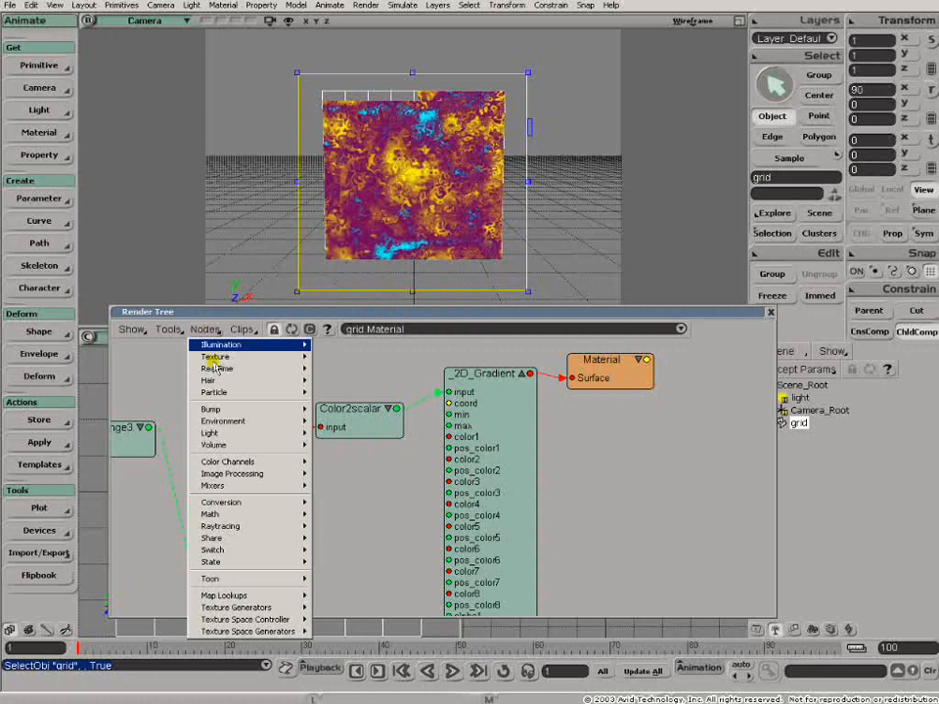
pyautogui.moveTo(250, 608)
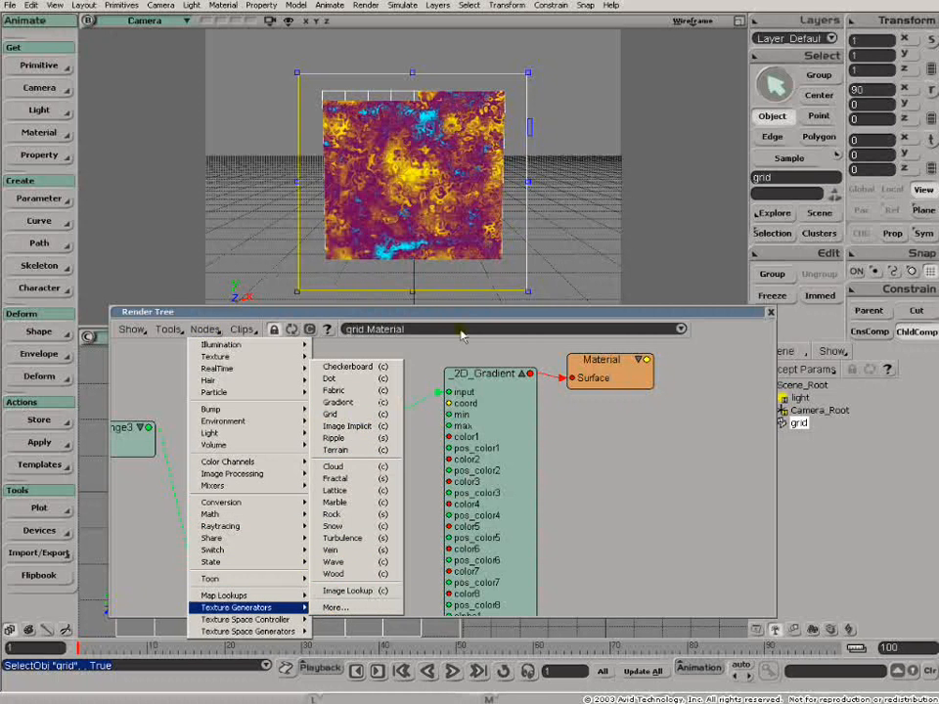
pyautogui.click(433, 354)
pyautogui.doubleClick(494, 384)
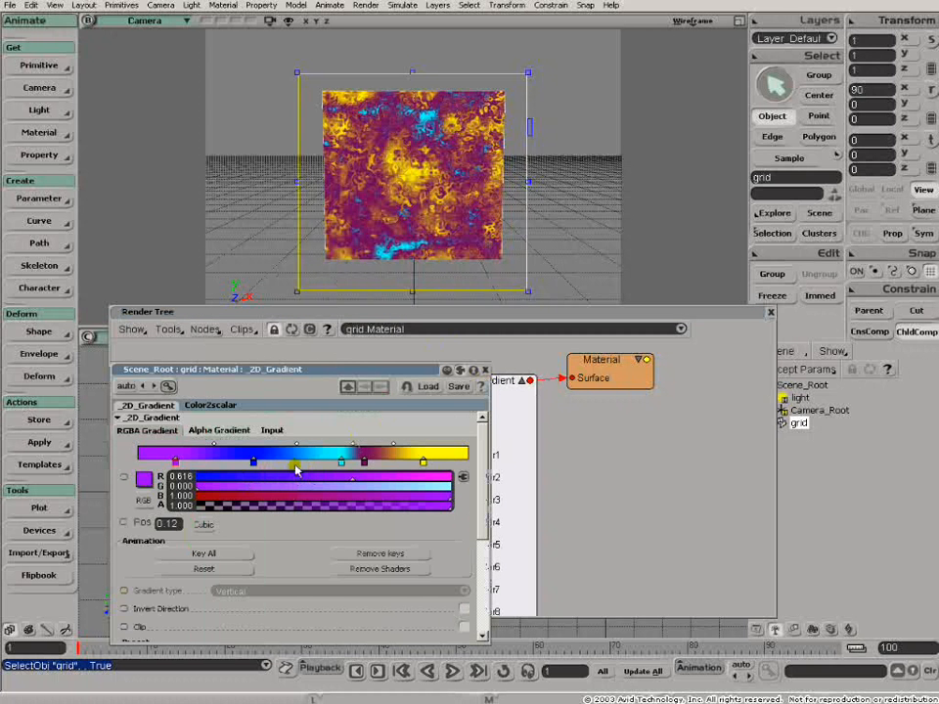
pyautogui.click(473, 337)
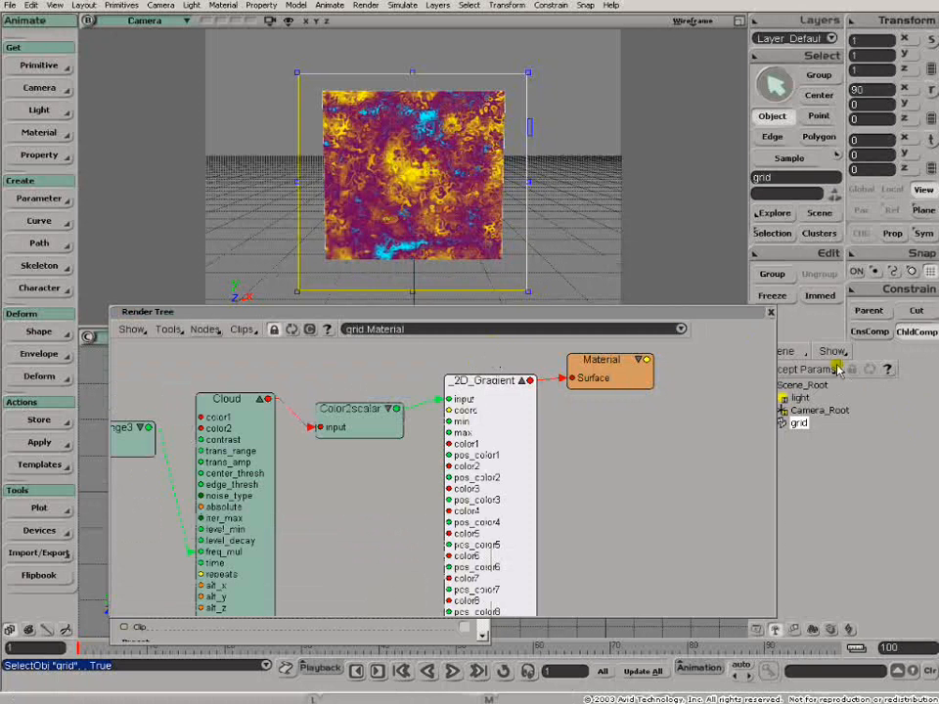
pyautogui.click(770, 313)
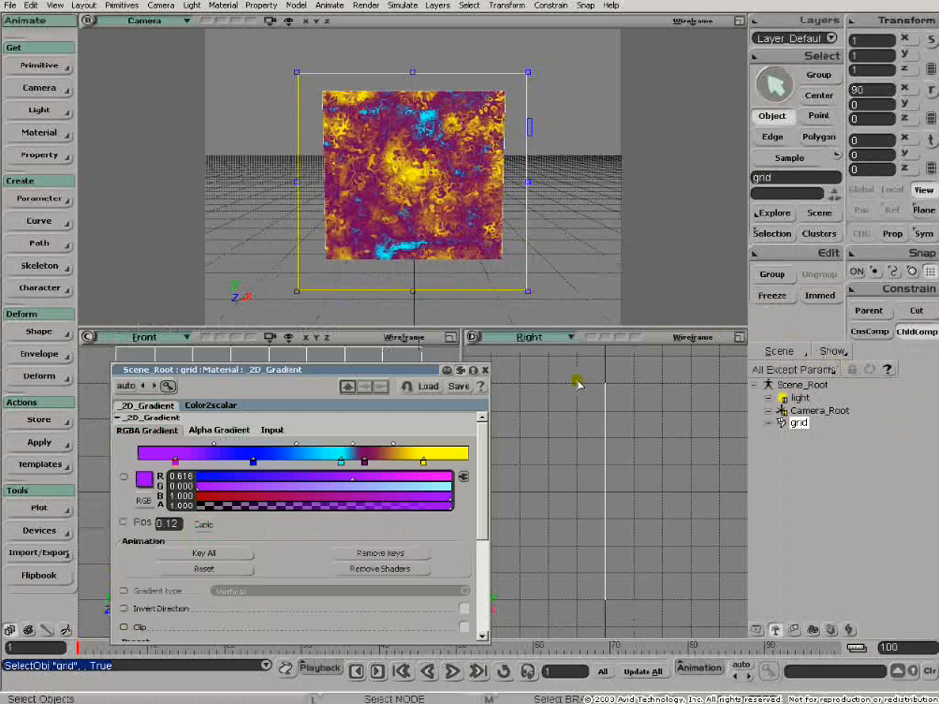
# - Load the scene MarbleBase4.scn without saving changes to the current scene
pyautogui.hotkey('ctrl', 's')
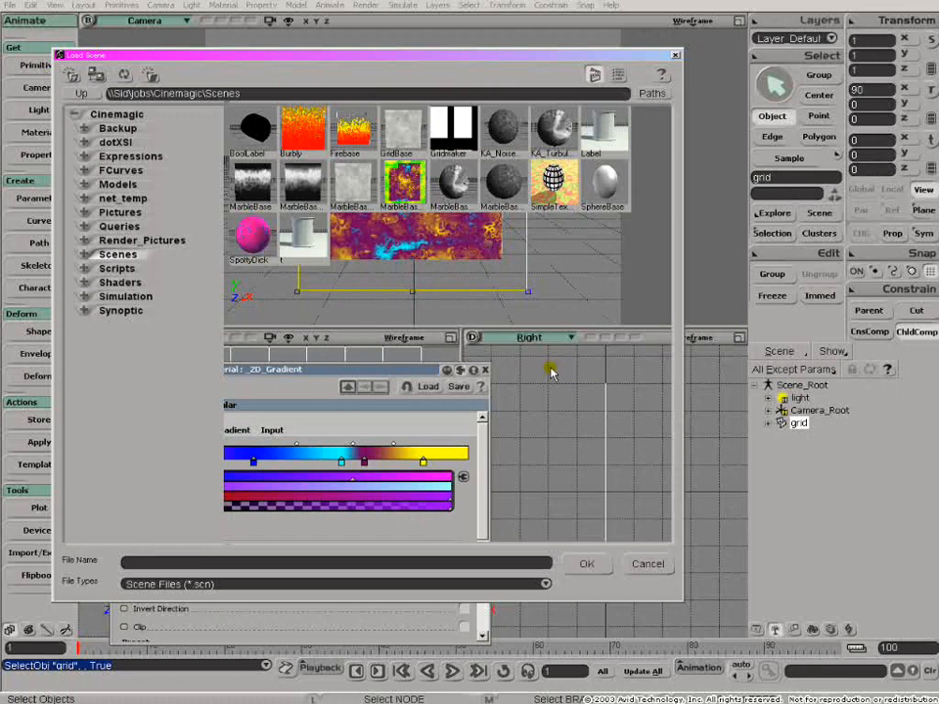
pyautogui.click(443, 184)
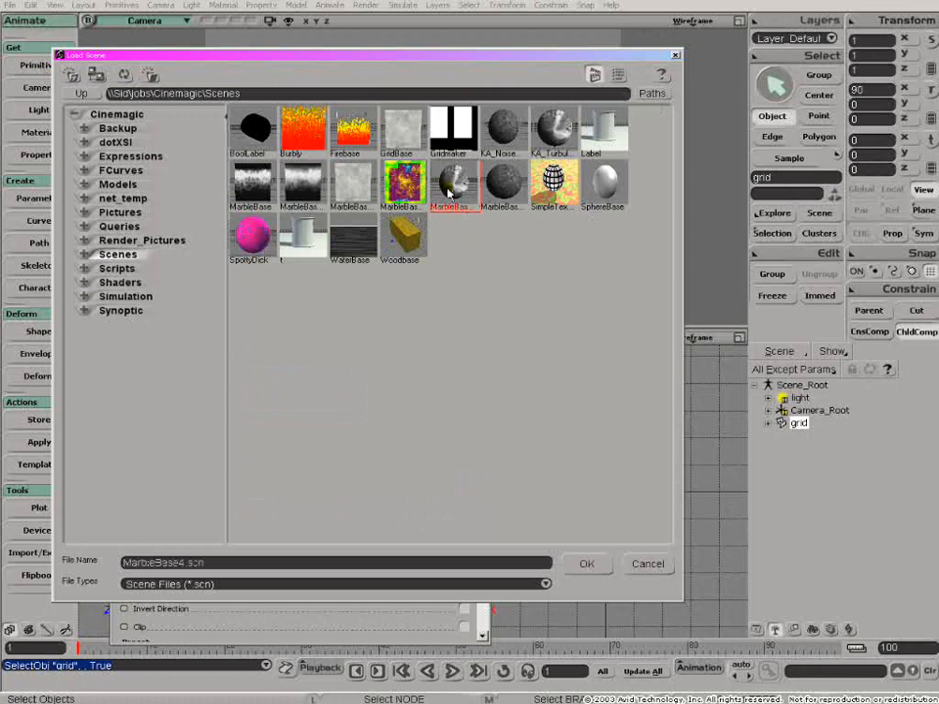
pyautogui.click(588, 563)
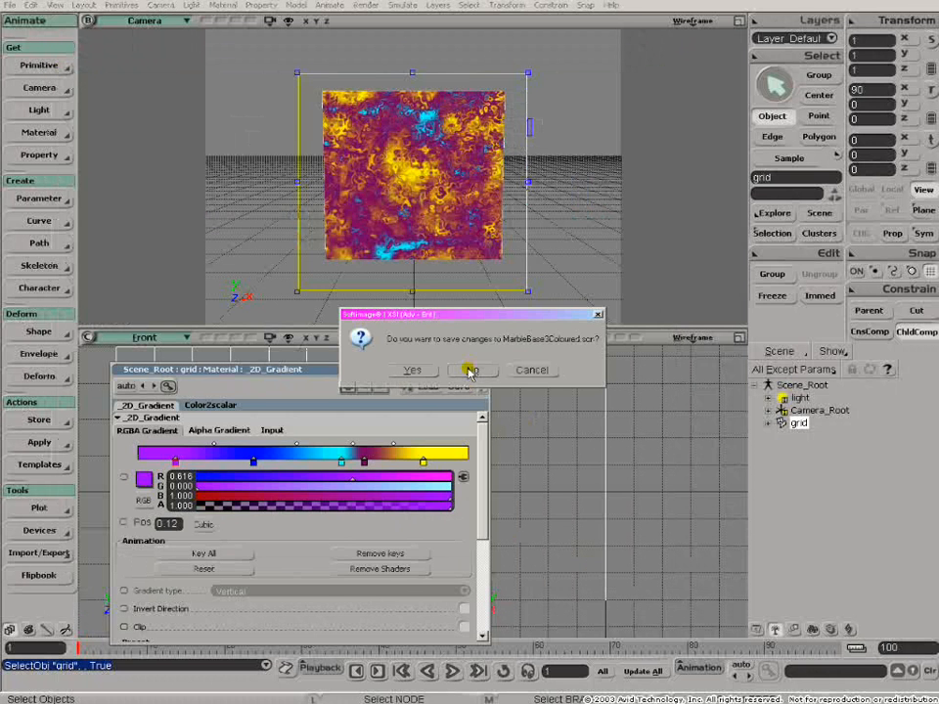
pyautogui.click(470, 371)
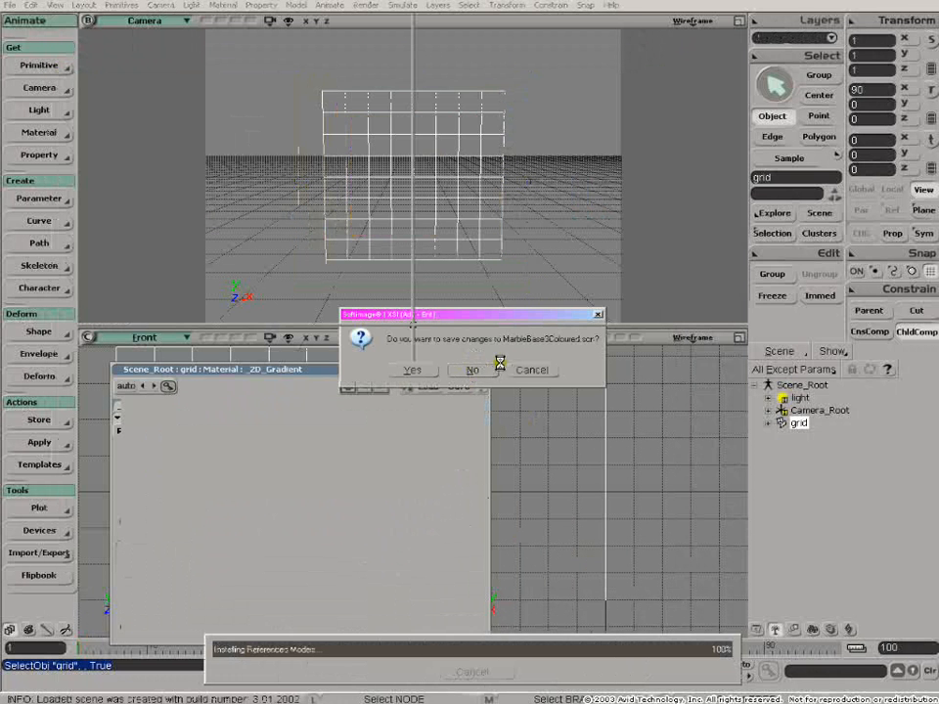
# - Draw a render region around the sphere, and open the sphere's render tree after closing the leftover 2D_Gradient properties
pyautogui.moveTo(280, 78); pyautogui.dragTo(560, 343)
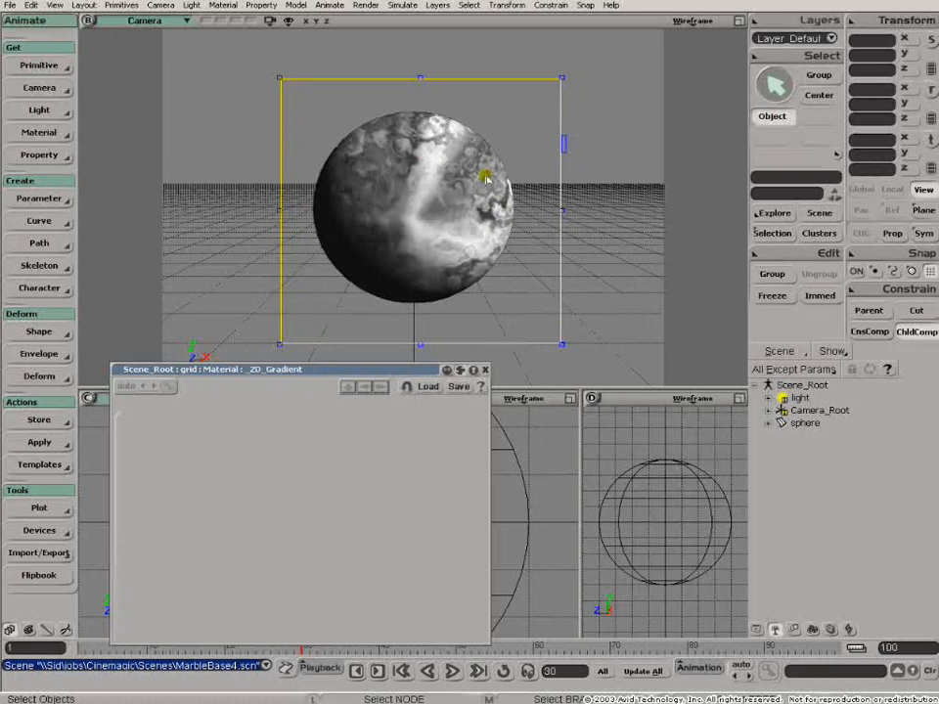
pyautogui.click(487, 370)
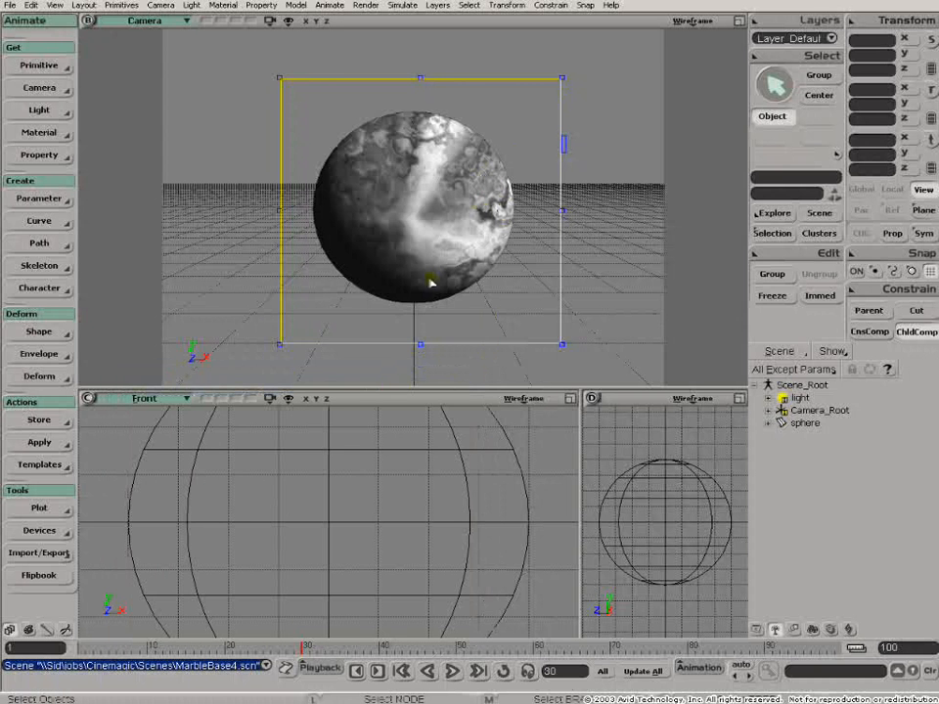
pyautogui.click(405, 554)
pyautogui.press('7')
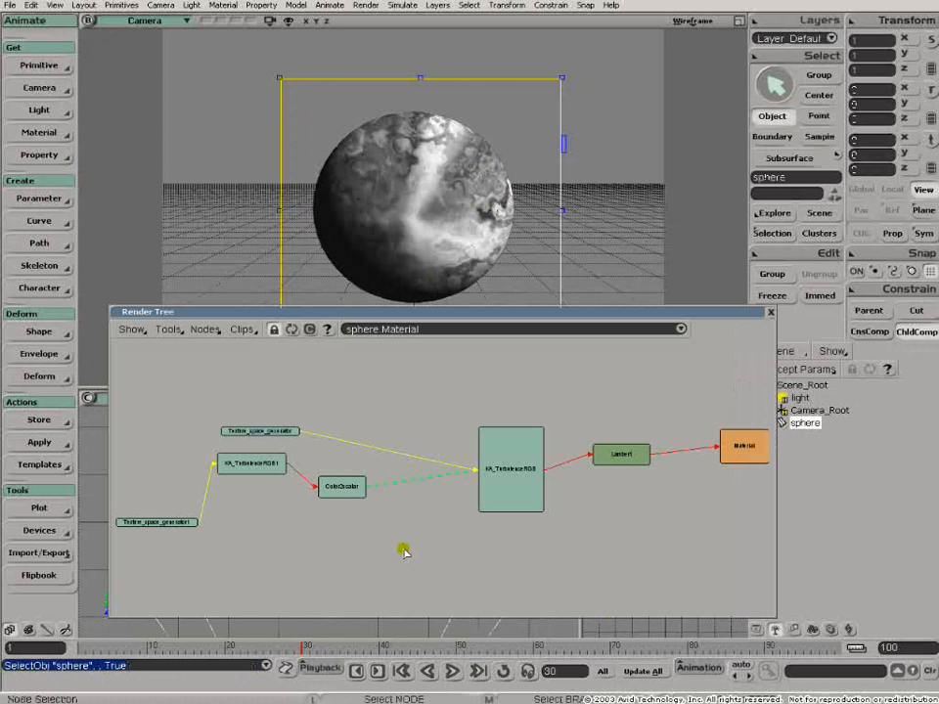
# - Rearrange the Texture_space_generator, Color2scalar, KA_TurbulenceRGB1 and KA_TurbulenceRGB nodes so their connections are spread out in the render tree
pyautogui.press('z')
pyautogui.middleClick(534, 528)
pyautogui.moveTo(569, 517); pyautogui.dragTo(355, 469)
pyautogui.moveTo(396, 410)
pyautogui.mouseDown()
pyautogui.moveTo(396, 424)
pyautogui.moveTo(418, 419)
pyautogui.moveTo(388, 423)
pyautogui.mouseUp()
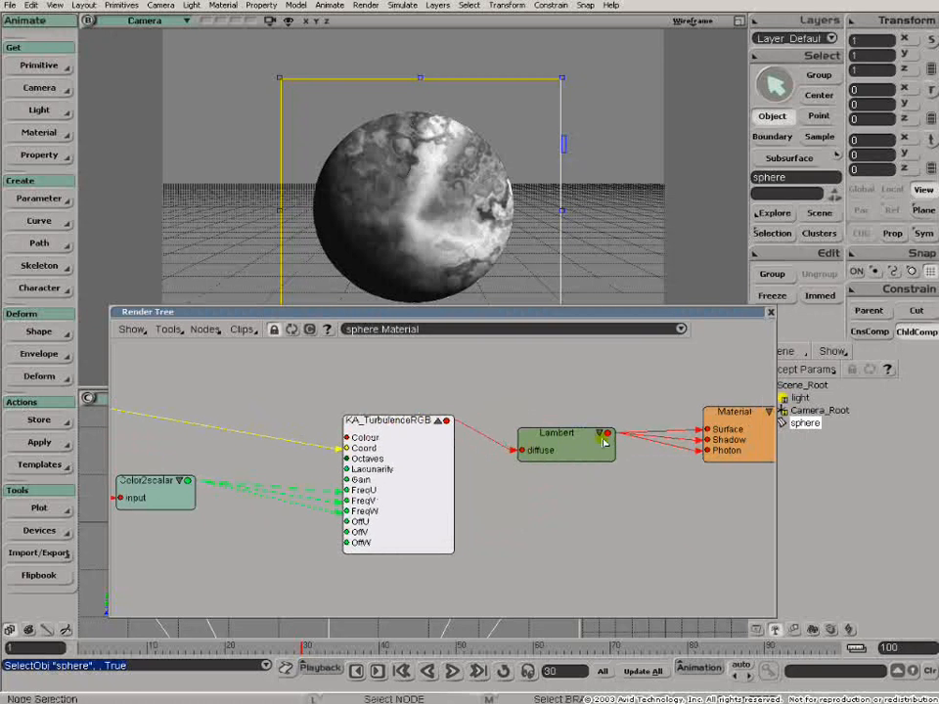
pyautogui.moveTo(321, 446); pyautogui.dragTo(501, 428)
pyautogui.moveTo(238, 397); pyautogui.dragTo(420, 358)
pyautogui.moveTo(357, 470); pyautogui.dragTo(446, 465)
pyautogui.moveTo(228, 436); pyautogui.dragTo(297, 474)
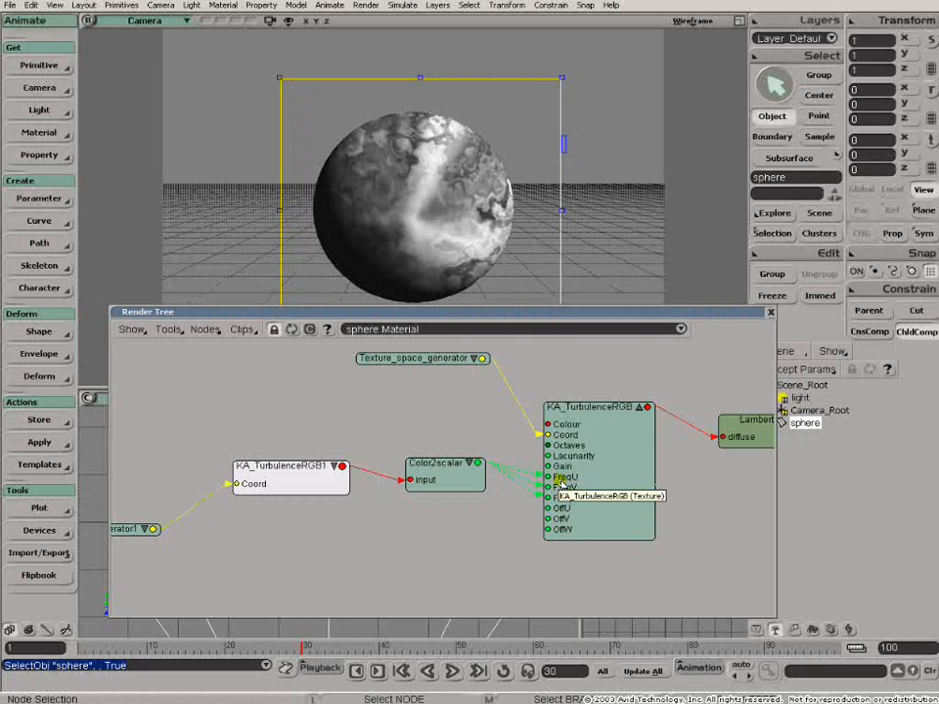
pyautogui.moveTo(598, 418); pyautogui.dragTo(602, 403)
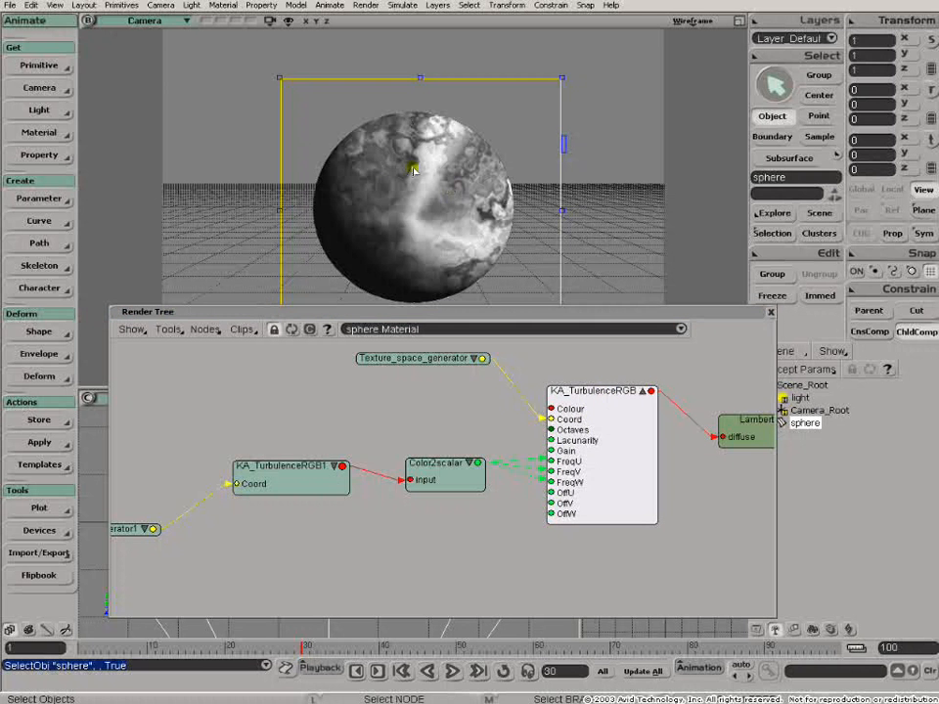
# - Disconnect KA_TurbulenceRGB1 from the input of the Color2scalar node
pyautogui.click(391, 478)
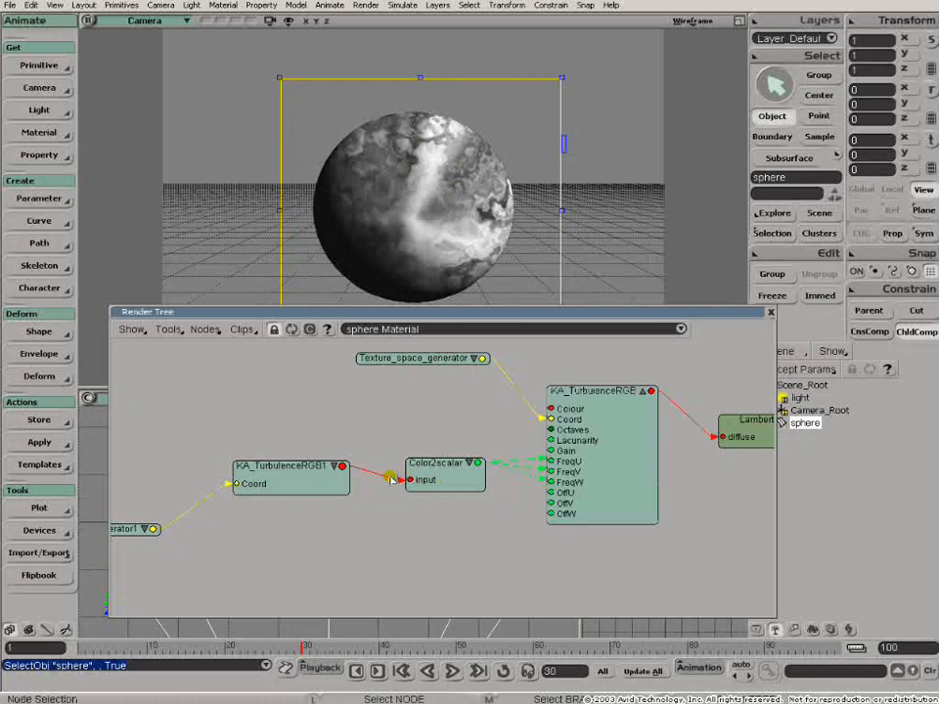
pyautogui.scroll(1, 403, 493)
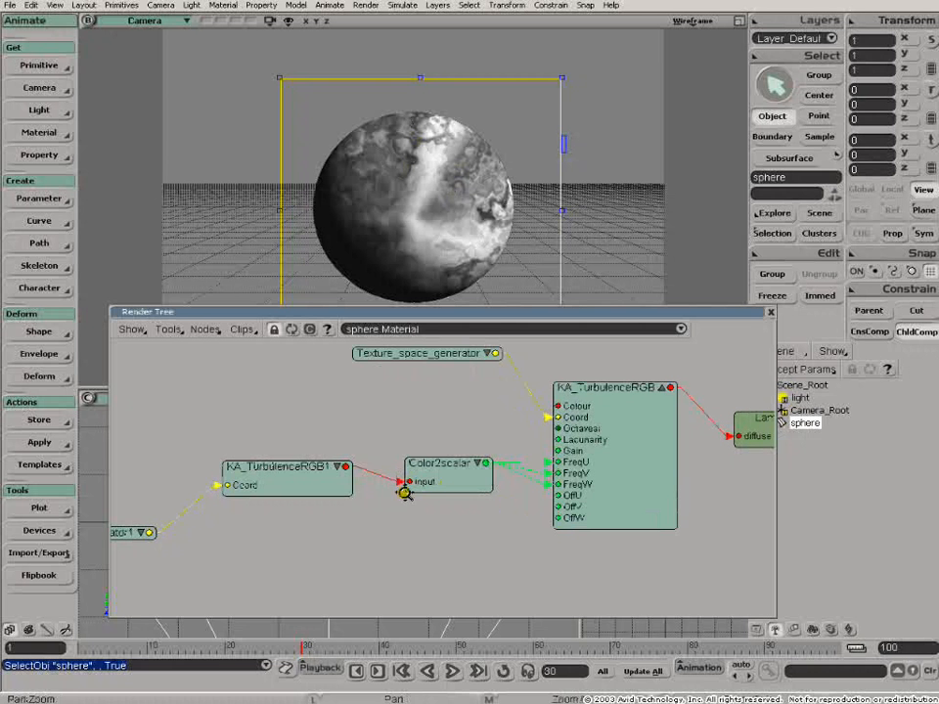
pyautogui.moveTo(402, 483); pyautogui.dragTo(390, 460)
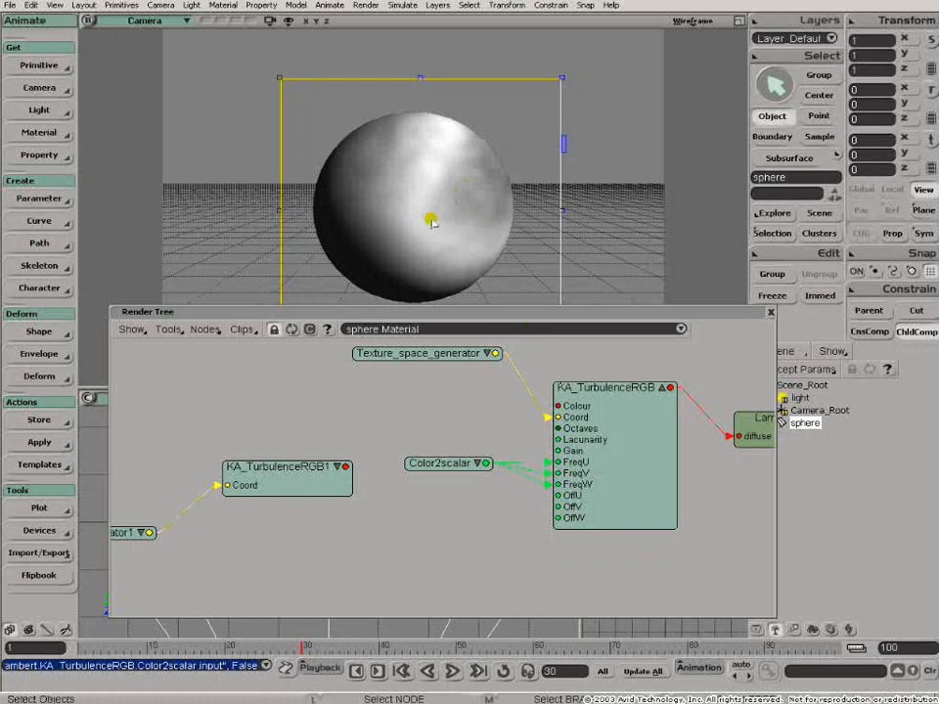
# - Nudge the KA_TurbulenceRGB node and reconnect KA_TurbulenceRGB1's output to the Color2scalar input
pyautogui.moveTo(607, 392); pyautogui.dragTo(611, 379)
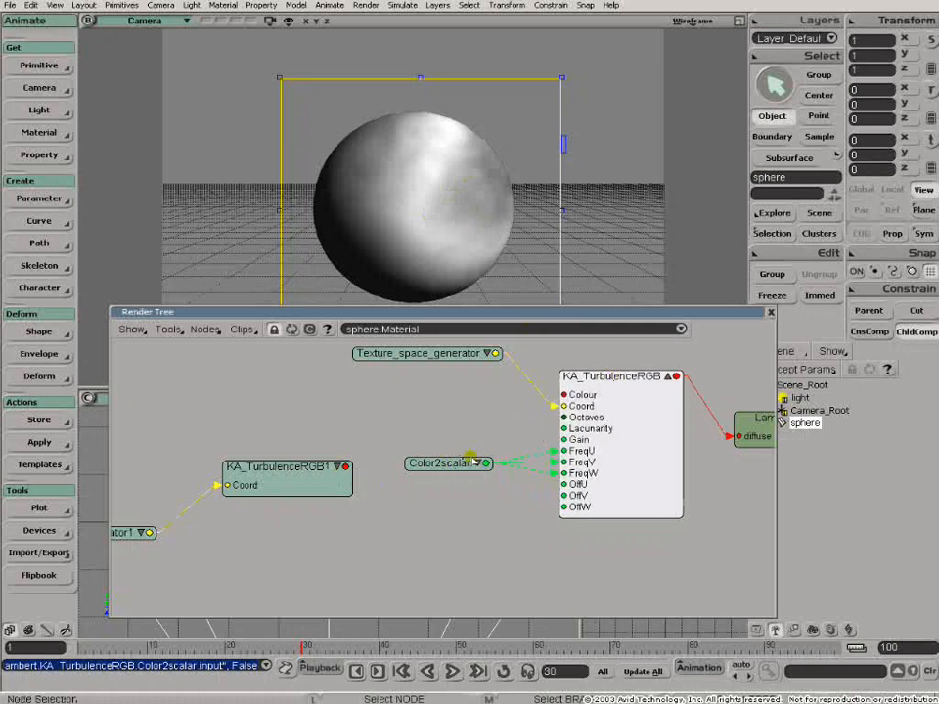
pyautogui.moveTo(346, 468); pyautogui.dragTo(435, 469)
pyautogui.click(435, 469)
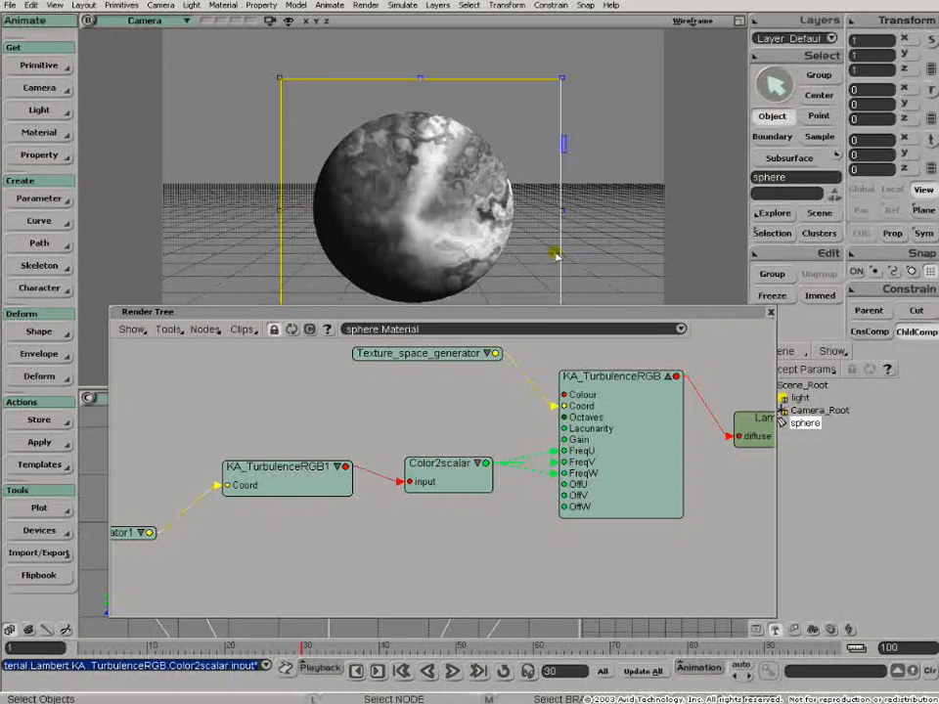
# - Move the Lambert node nearer to the Material node and view the available texture generator nodes
pyautogui.press('z')
pyautogui.moveTo(656, 519); pyautogui.dragTo(342, 545)
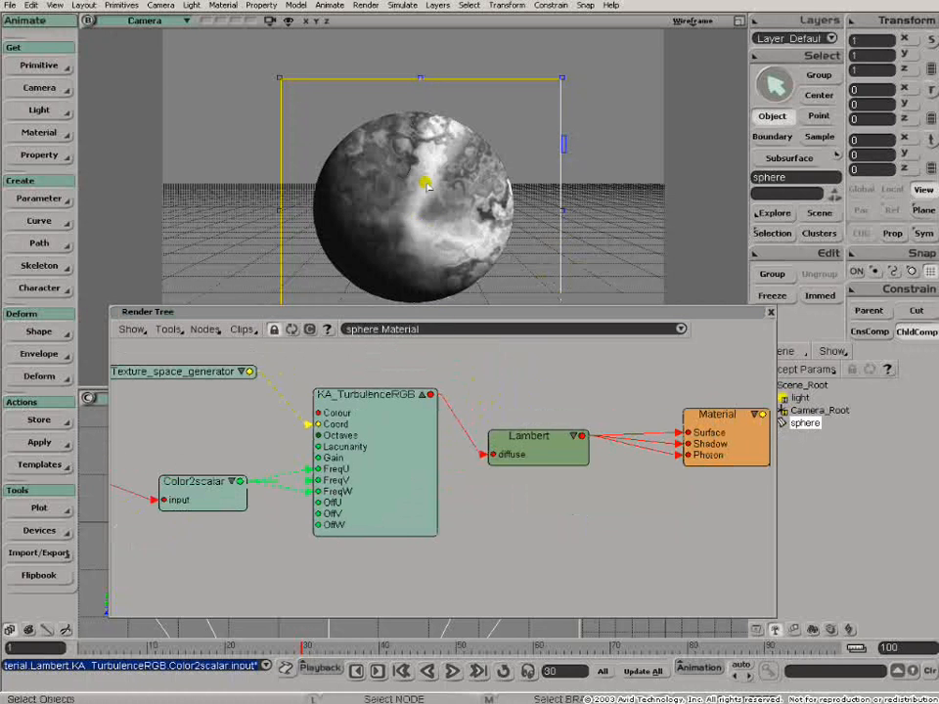
pyautogui.moveTo(516, 442); pyautogui.dragTo(563, 414)
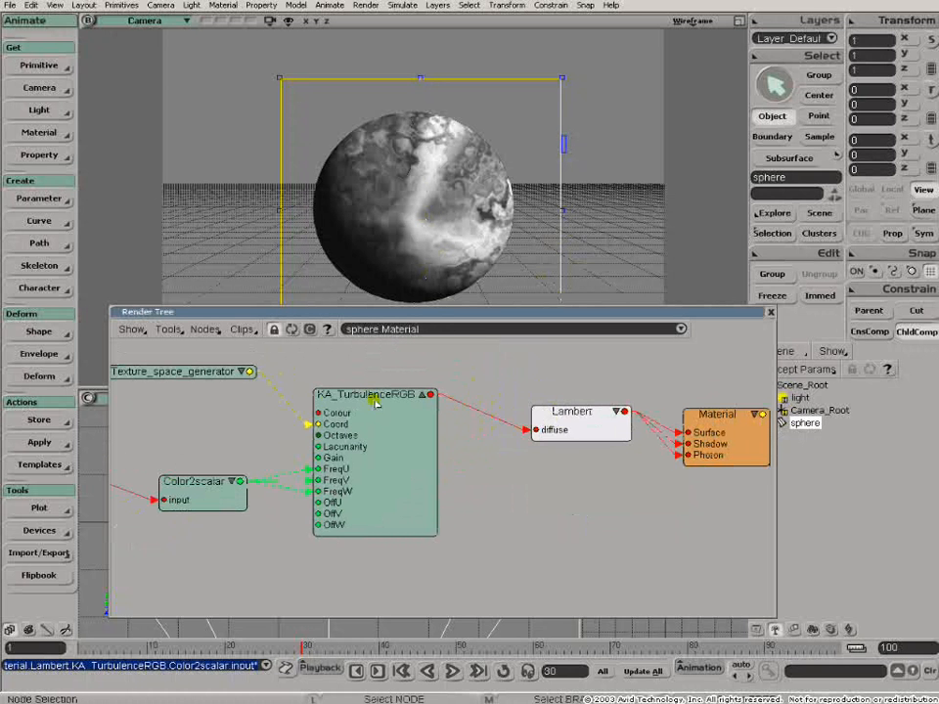
pyautogui.click(367, 395)
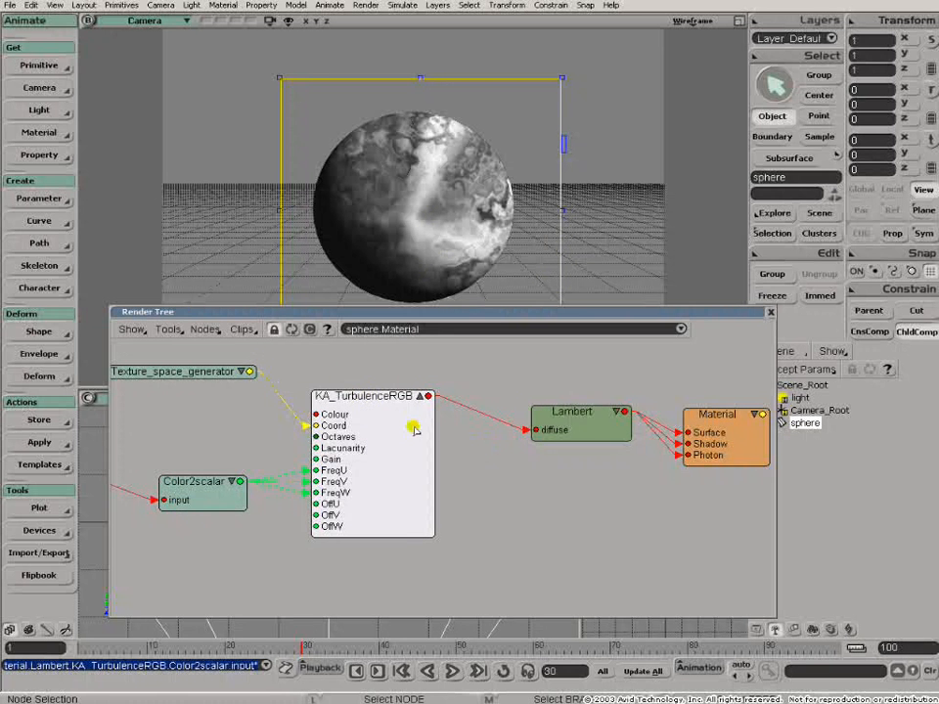
pyautogui.click(203, 329)
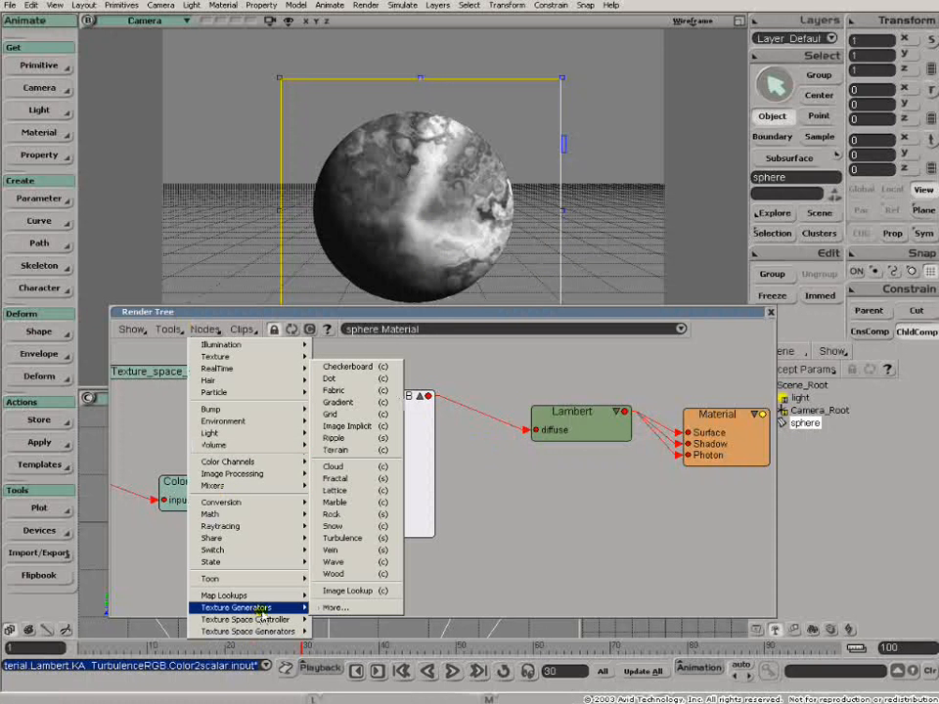
pyautogui.click(614, 550)
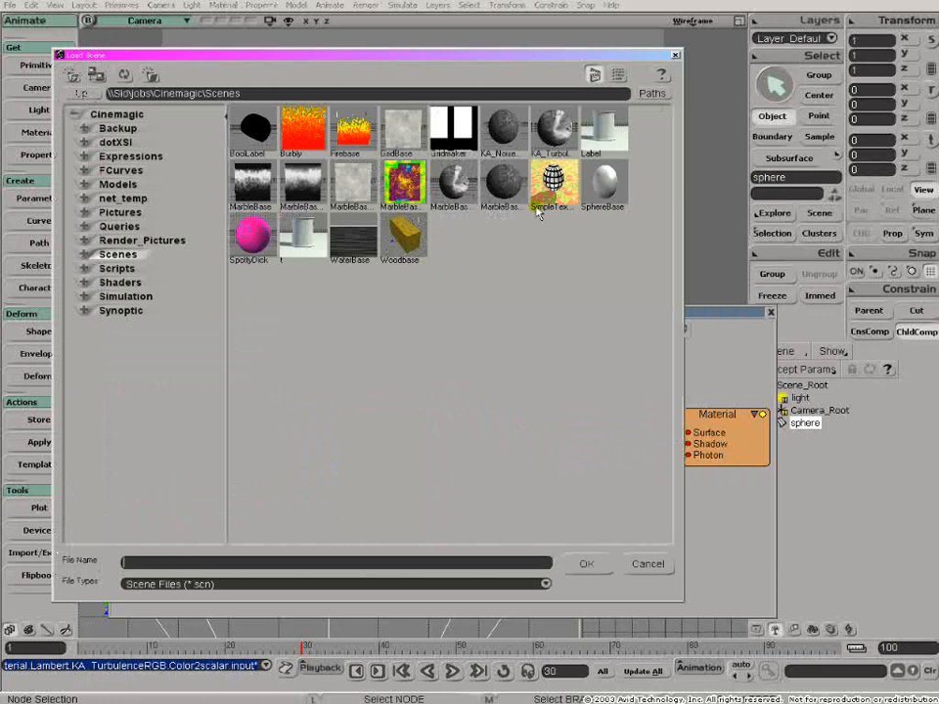
# - Load the scene MarbleBase5.scn without saving changes to MarbleBase4.scn, and close the old render tree
pyautogui.click(512, 193)
pyautogui.click(583, 563)
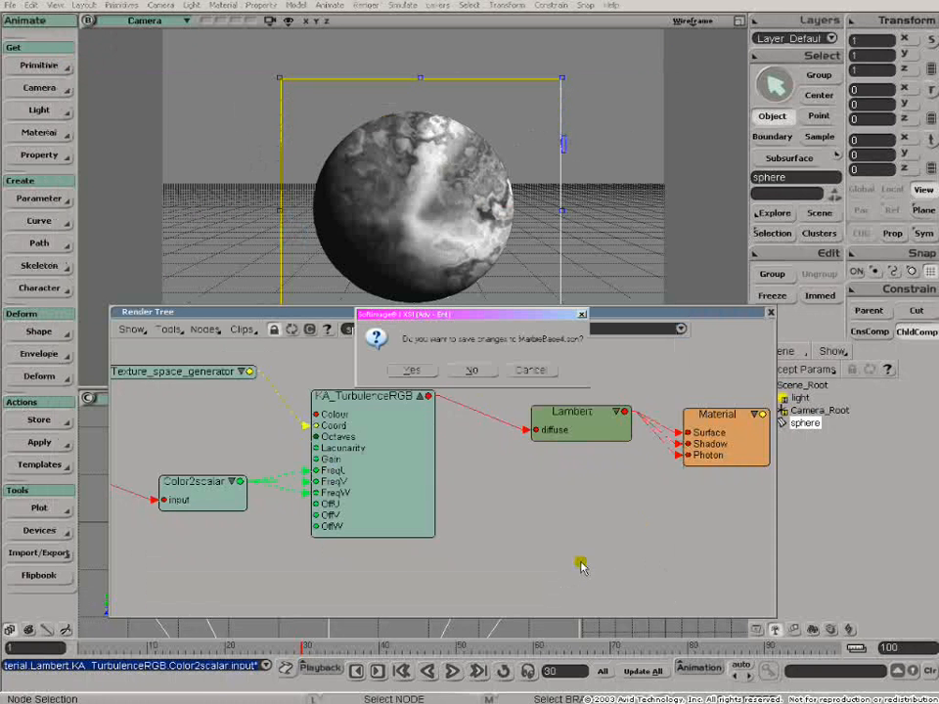
pyautogui.click(470, 371)
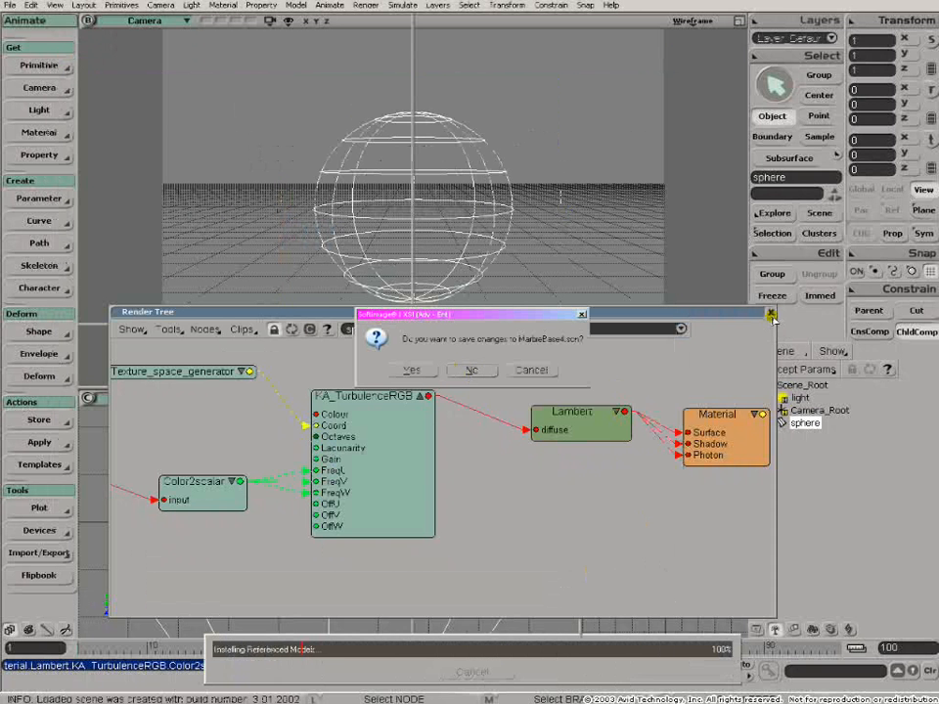
pyautogui.click(770, 315)
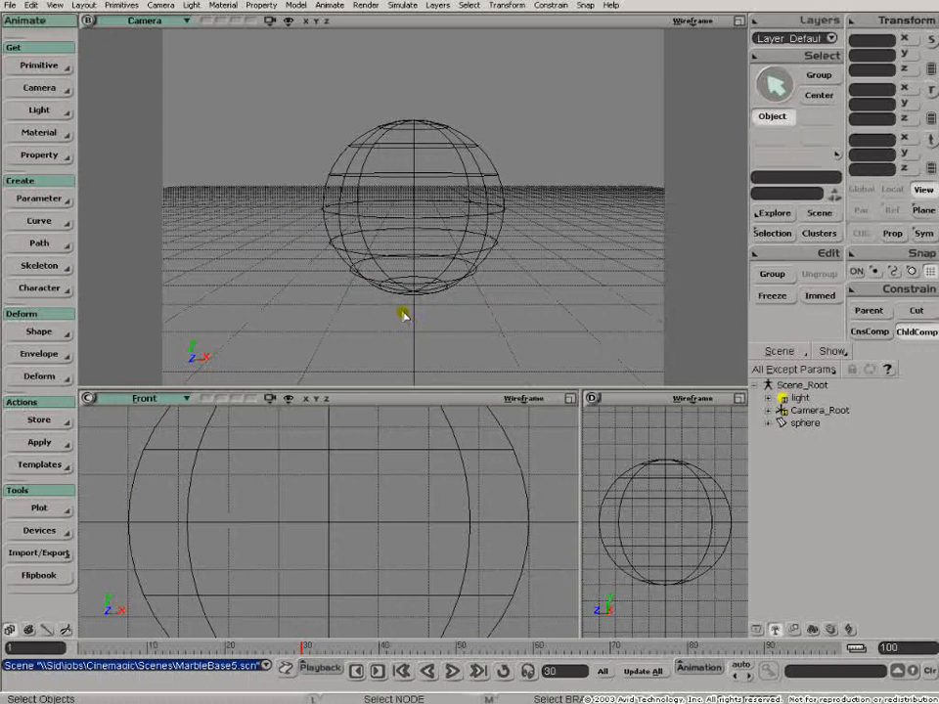
# - Draw a render region around the new scene's sphere and open its render tree
pyautogui.press('q')
pyautogui.moveTo(291, 87)
pyautogui.mouseDown()
pyautogui.moveTo(395, 241)
pyautogui.moveTo(543, 326)
pyautogui.mouseUp()
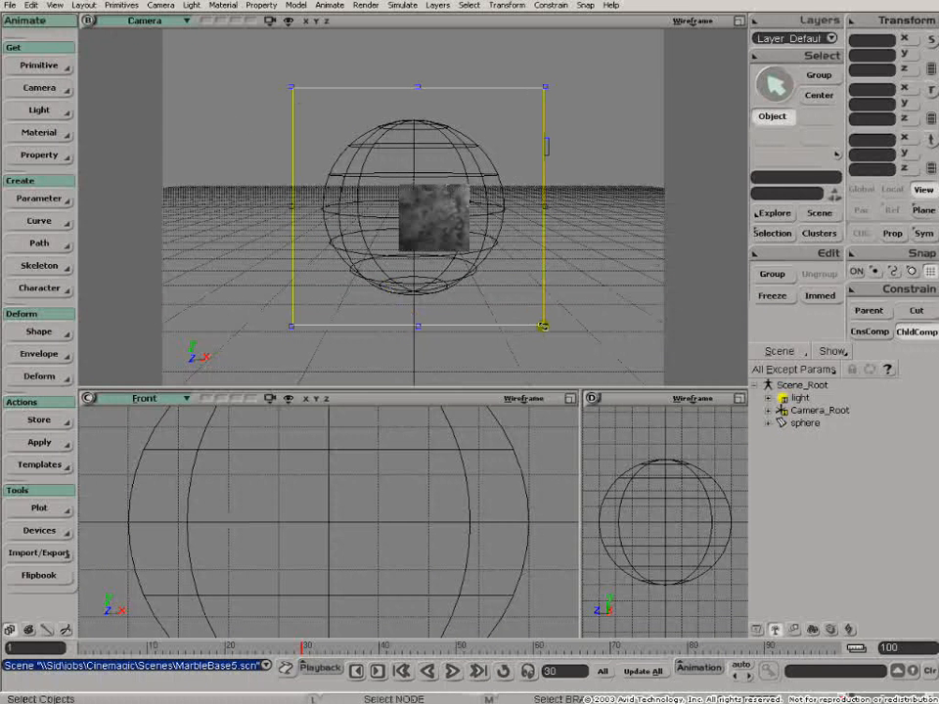
pyautogui.click(437, 453)
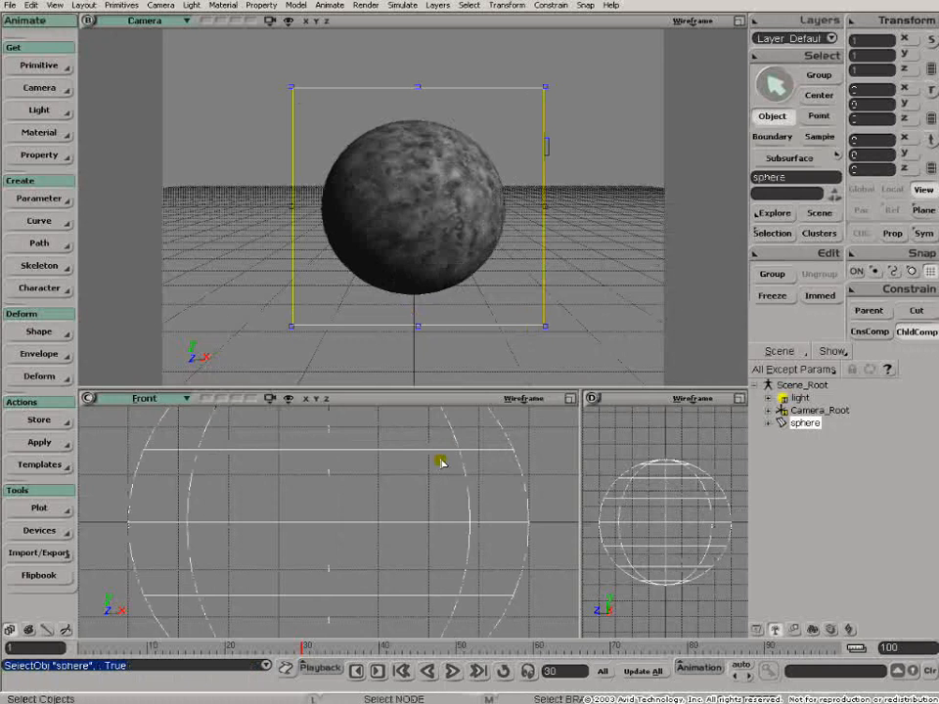
pyautogui.press('7')
# - Reposition the Texture_Projection_Lookup, KA_NoiseRGB and Color2scalar nodes in the render tree, and select KA_NoiseRGB1
pyautogui.moveTo(195, 382); pyautogui.dragTo(368, 427)
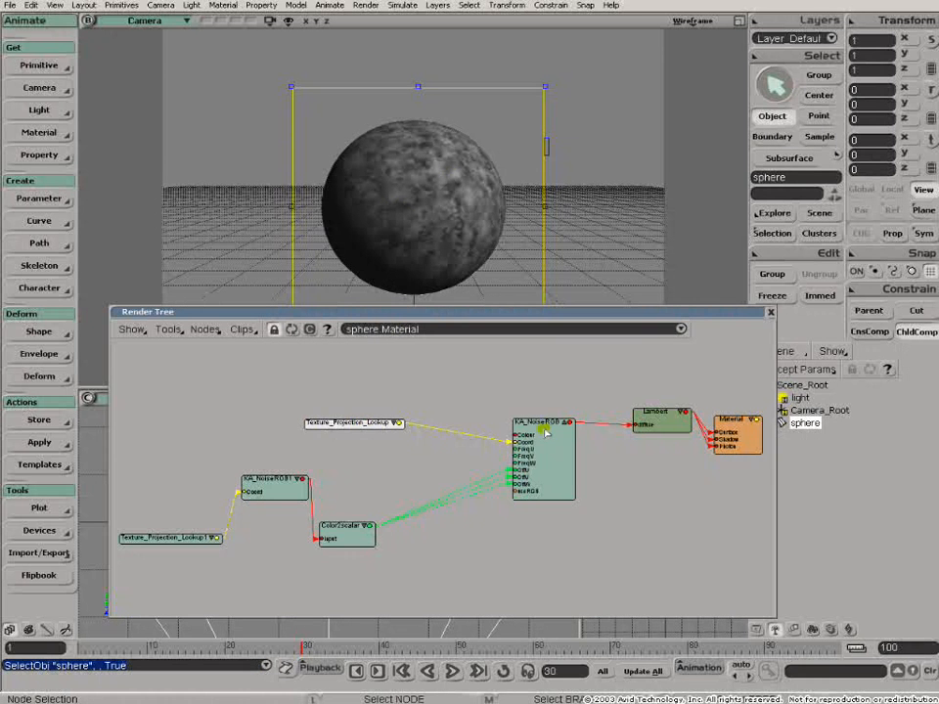
pyautogui.moveTo(546, 432); pyautogui.dragTo(553, 430)
pyautogui.moveTo(324, 535); pyautogui.dragTo(398, 498)
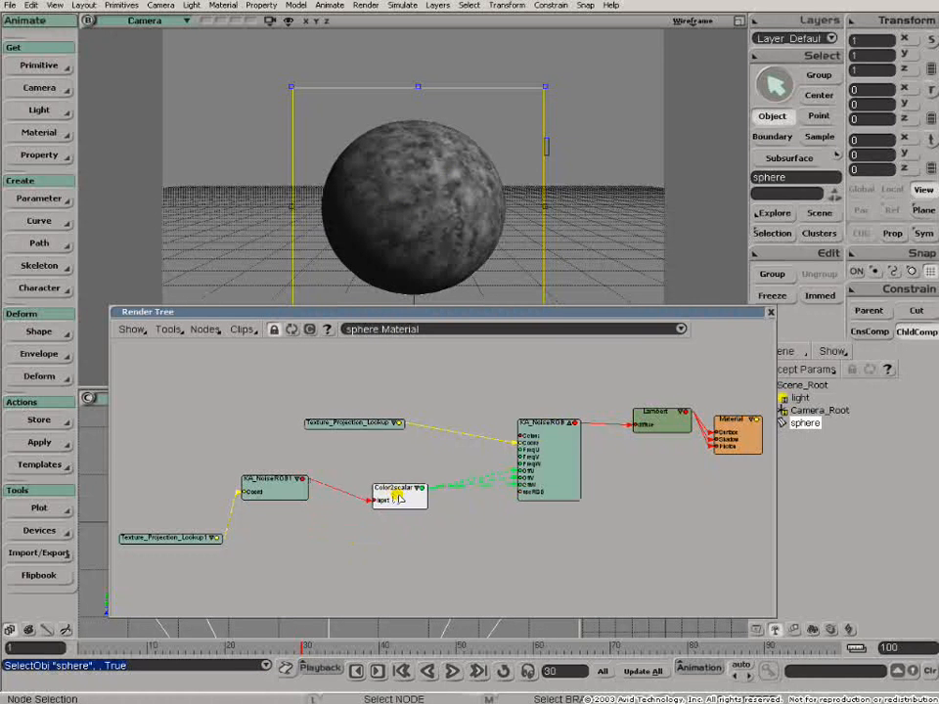
pyautogui.click(560, 426)
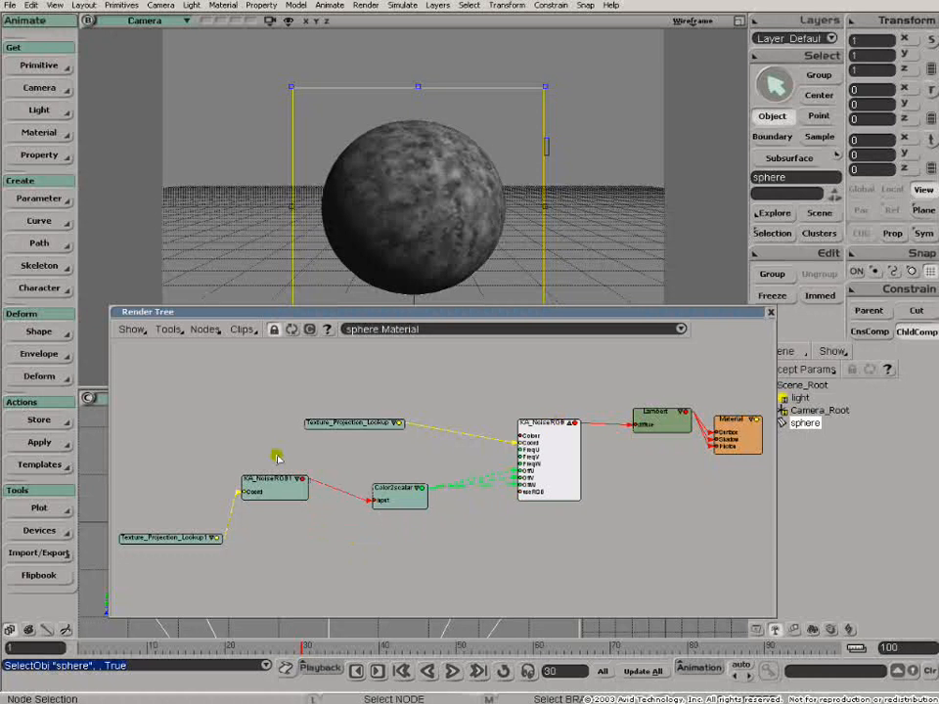
pyautogui.click(250, 486)
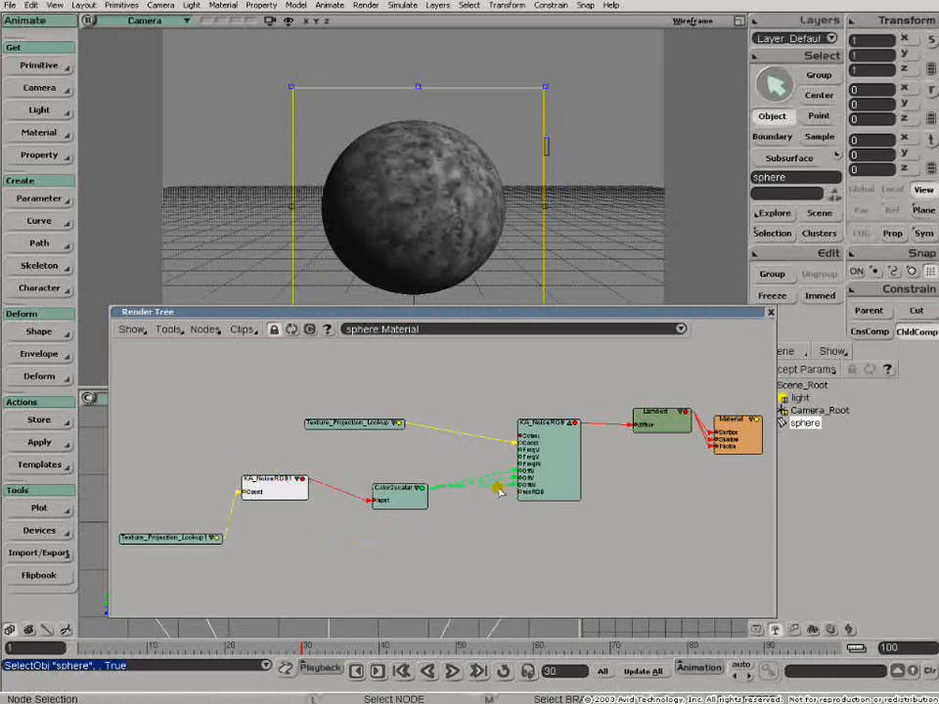
# - Open the KA_NoiseRGB1 node's properties and set its FreqU and FreqV to 12.03
pyautogui.scroll(4, 450, 488)
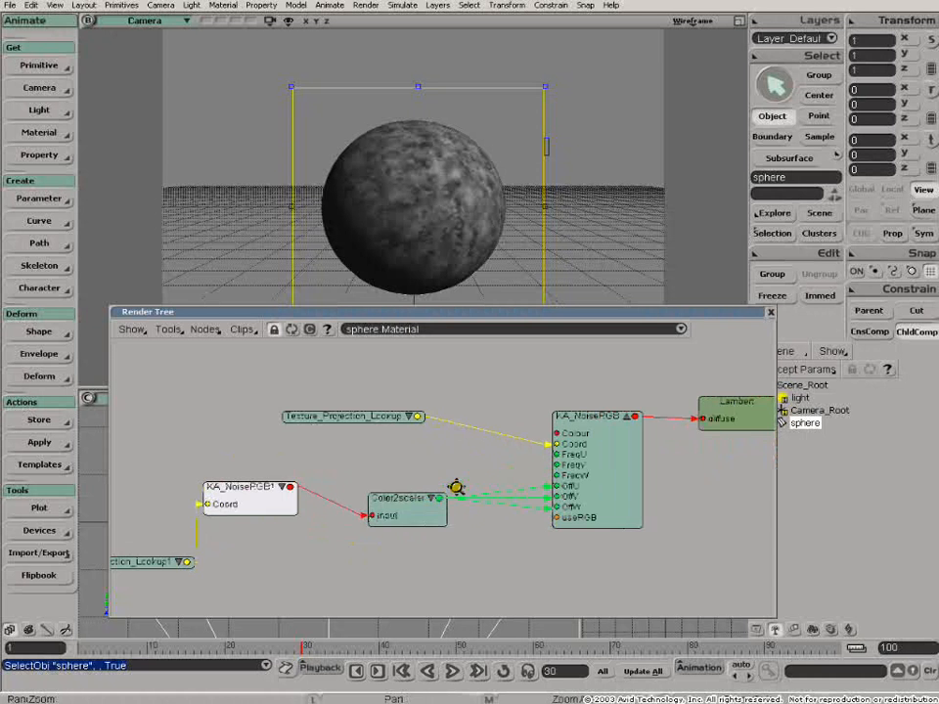
pyautogui.doubleClick(235, 497)
pyautogui.doubleClick(235, 497)
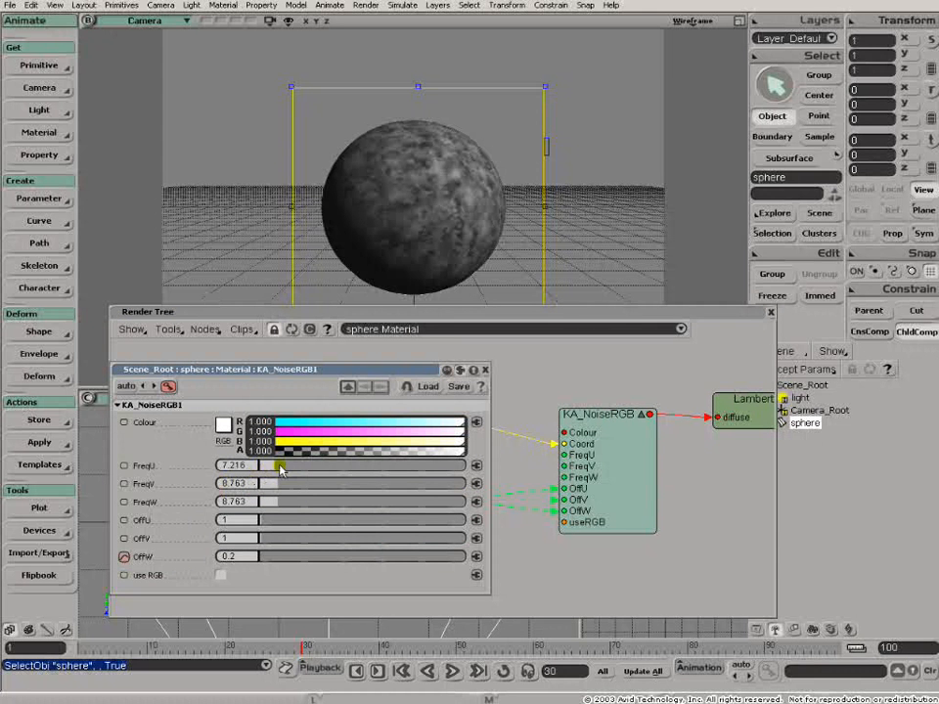
pyautogui.moveTo(333, 370); pyautogui.dragTo(417, 519)
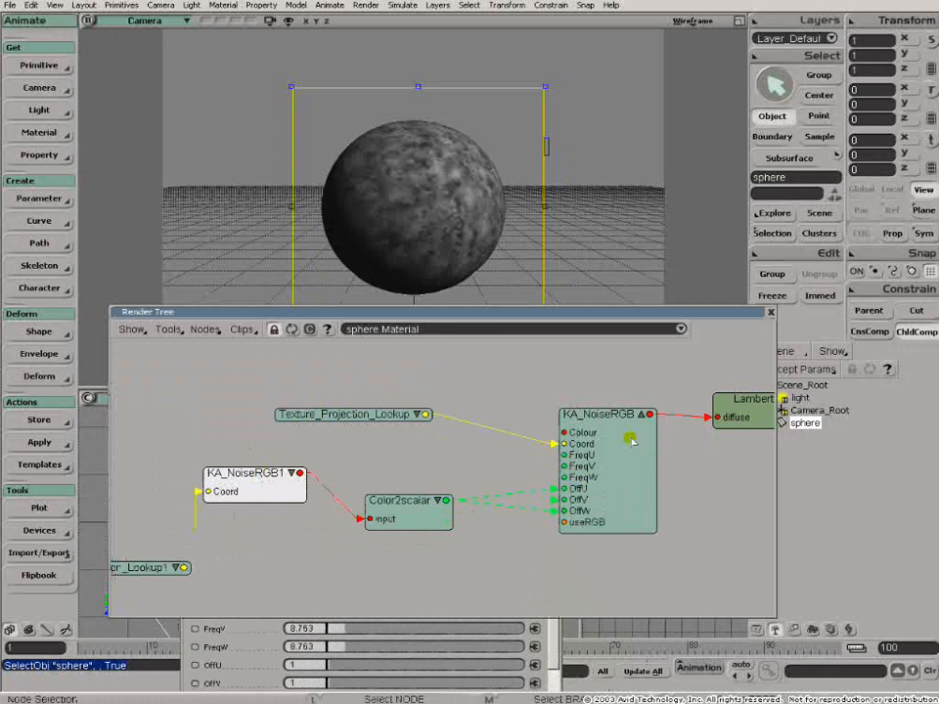
pyautogui.click(251, 633)
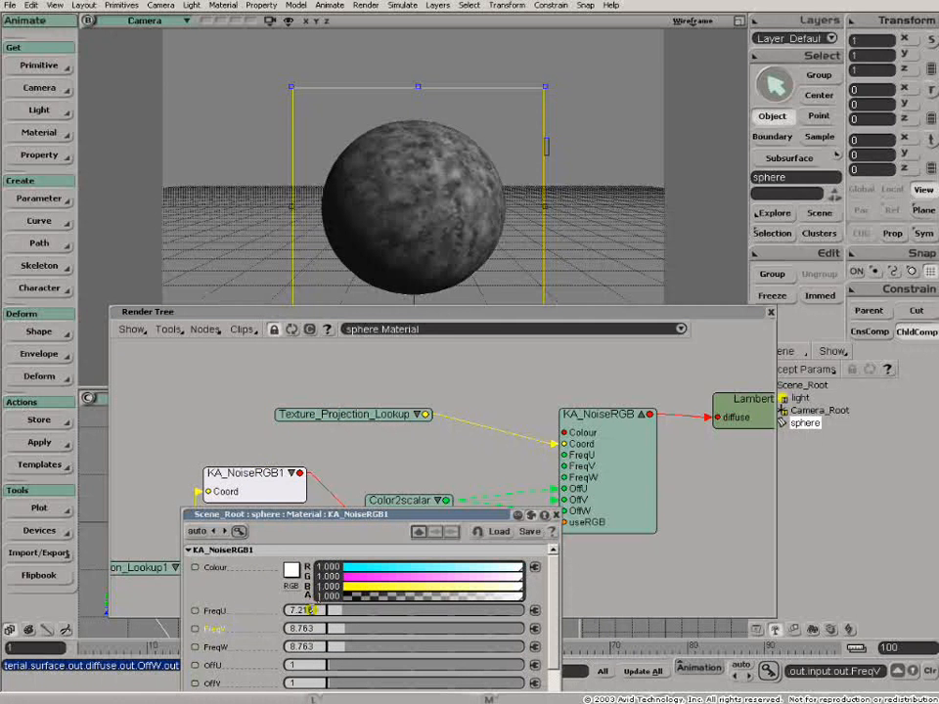
pyautogui.moveTo(350, 614); pyautogui.dragTo(354, 614)
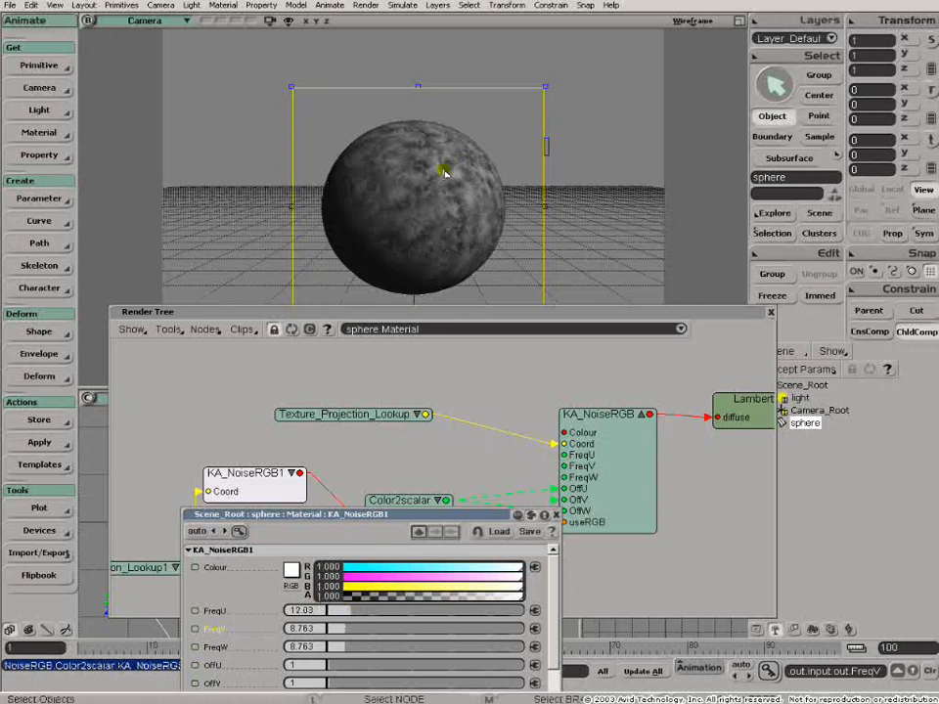
pyautogui.click(355, 629)
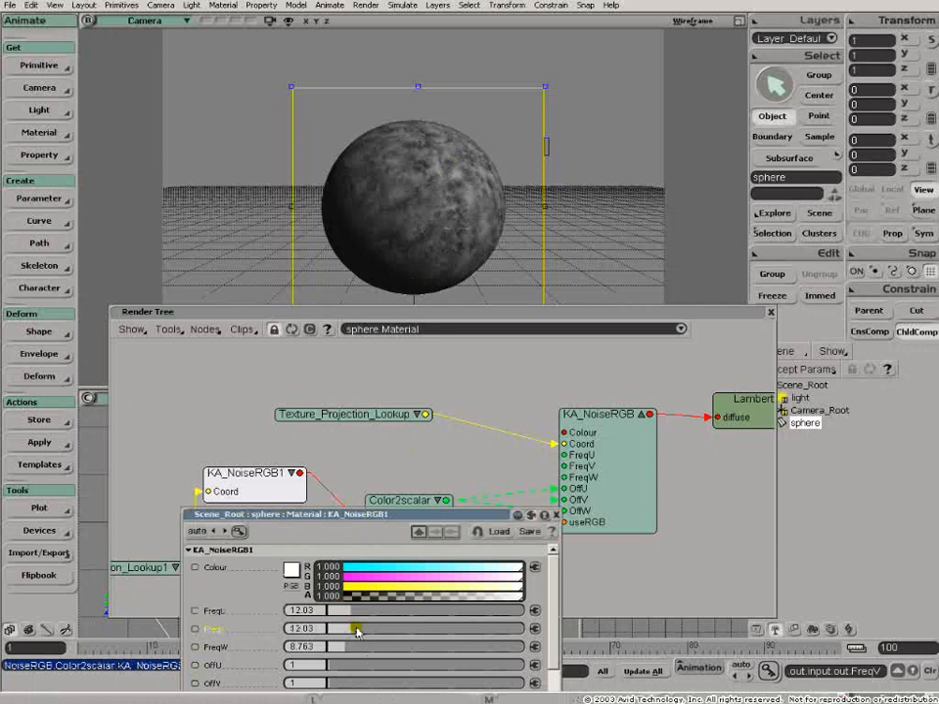
# - Set FreqW of the KA_NoiseRGB1 node to 6.767 and close its properties
pyautogui.click(356, 646)
pyautogui.moveTo(360, 653); pyautogui.dragTo(339, 647)
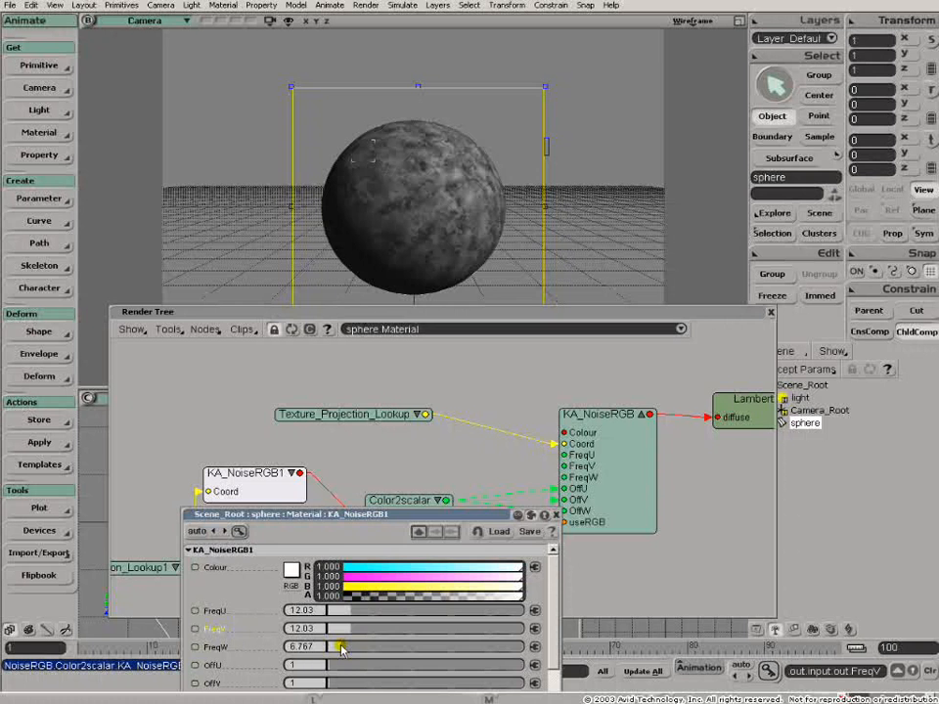
pyautogui.click(557, 516)
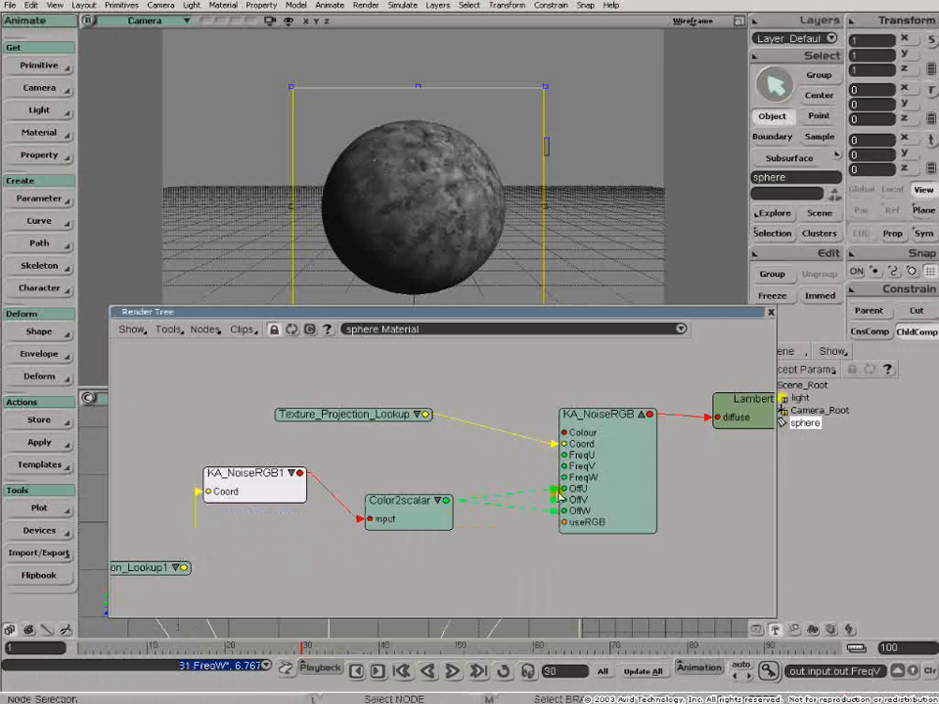
# - Rewire the three Color2scalar connections on KA_NoiseRGB from OffU, OffV and OffW to FreqU, FreqV and FreqW
pyautogui.moveTo(555, 496); pyautogui.dragTo(584, 456)
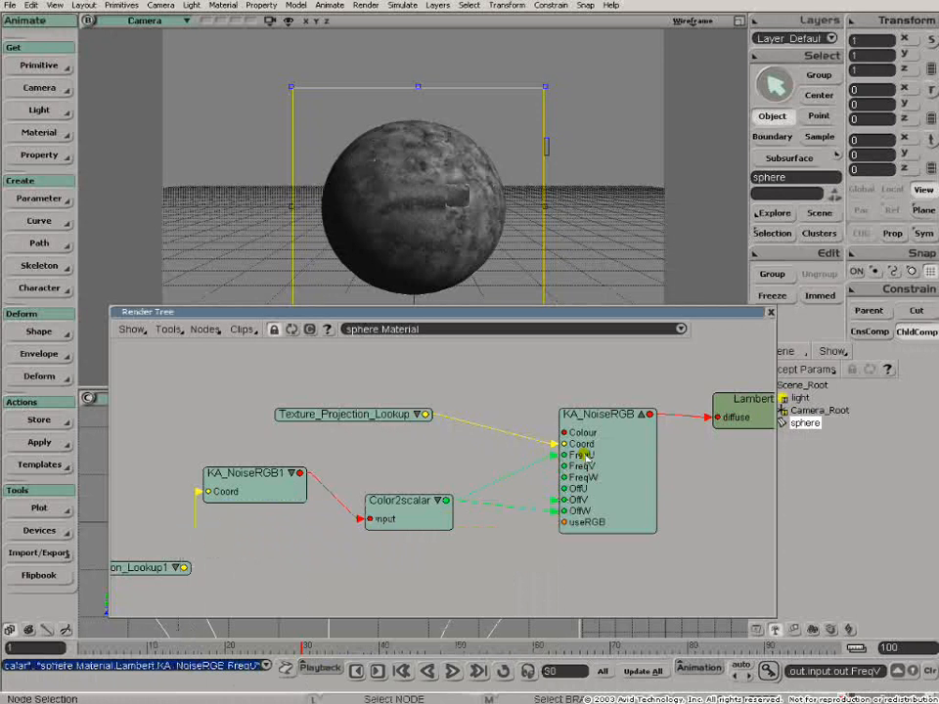
pyautogui.moveTo(555, 501); pyautogui.dragTo(566, 467)
pyautogui.moveTo(556, 512); pyautogui.dragTo(564, 477)
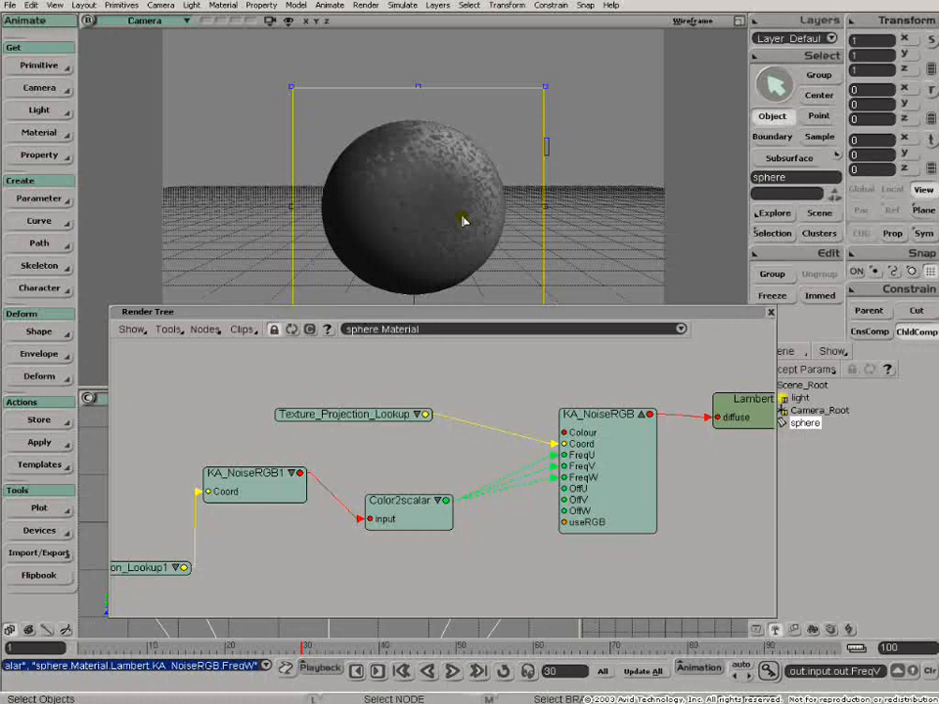
# - Close the render tree and load the scene Firebase.scn without saving changes to MarbleBase5.scn
pyautogui.click(769, 313)
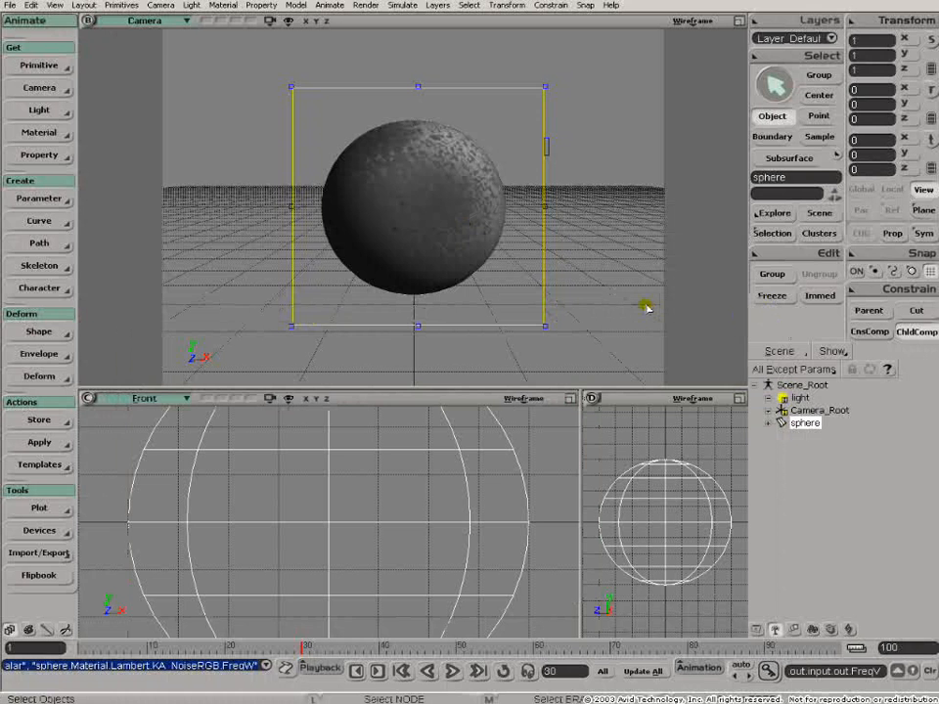
pyautogui.hotkey('ctrl', 's')
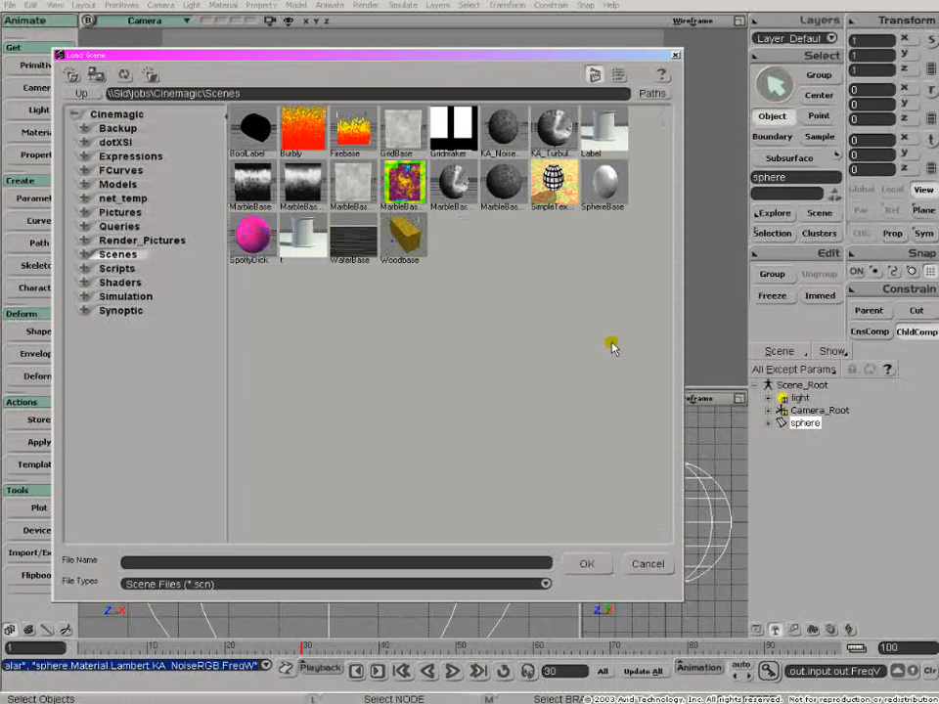
pyautogui.doubleClick(351, 140)
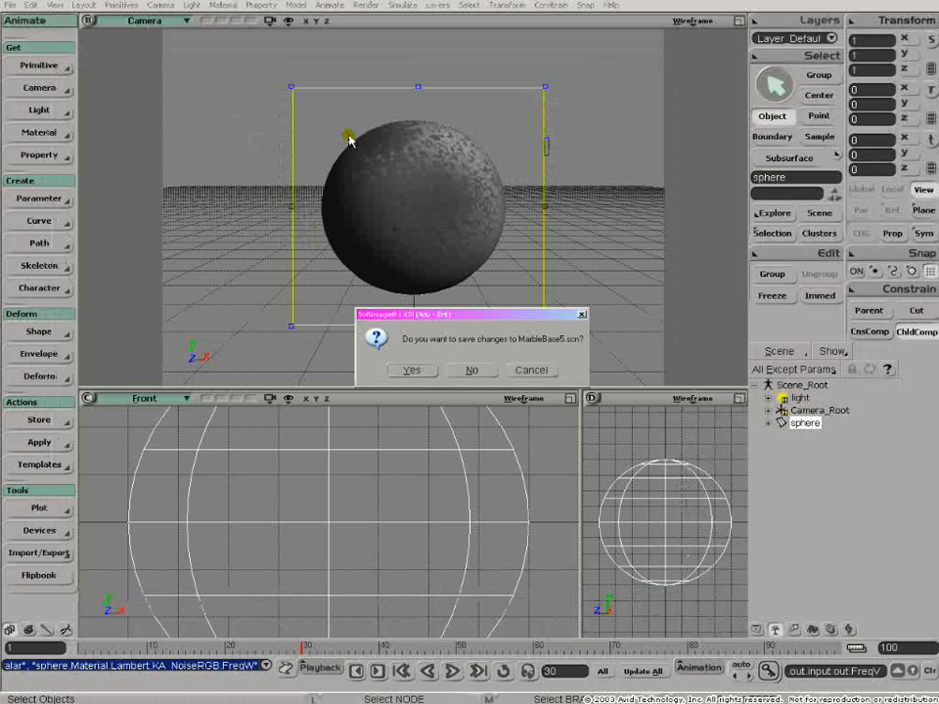
pyautogui.click(478, 378)
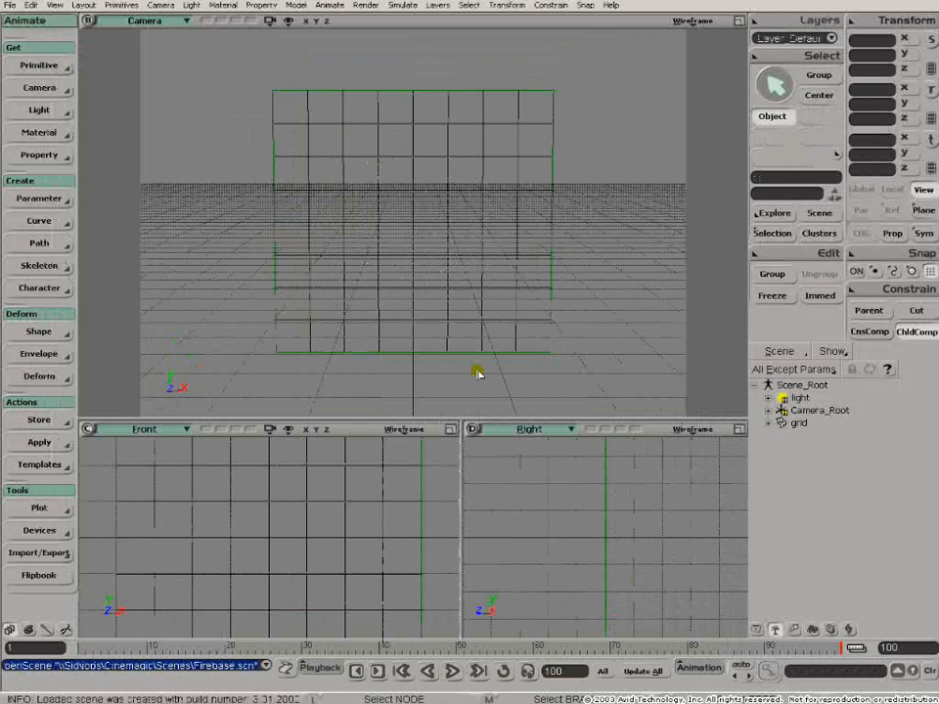
# - Draw a render region around the whole grid in the Camera view and select the grid
pyautogui.press('q')
pyautogui.moveTo(244, 66); pyautogui.dragTo(596, 387)
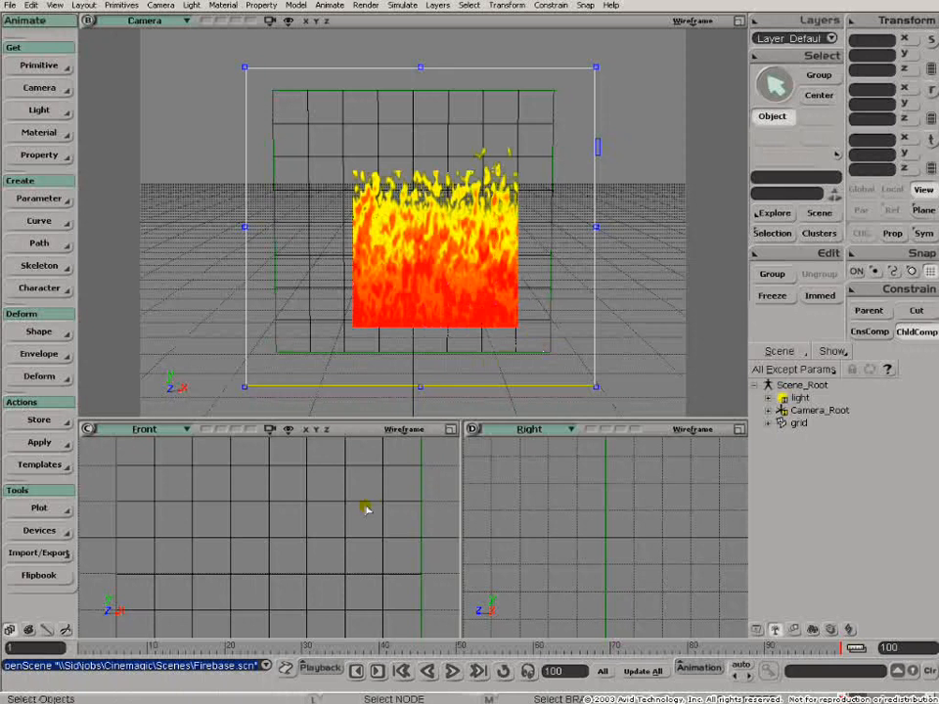
pyautogui.moveTo(339, 495); pyautogui.dragTo(350, 512)
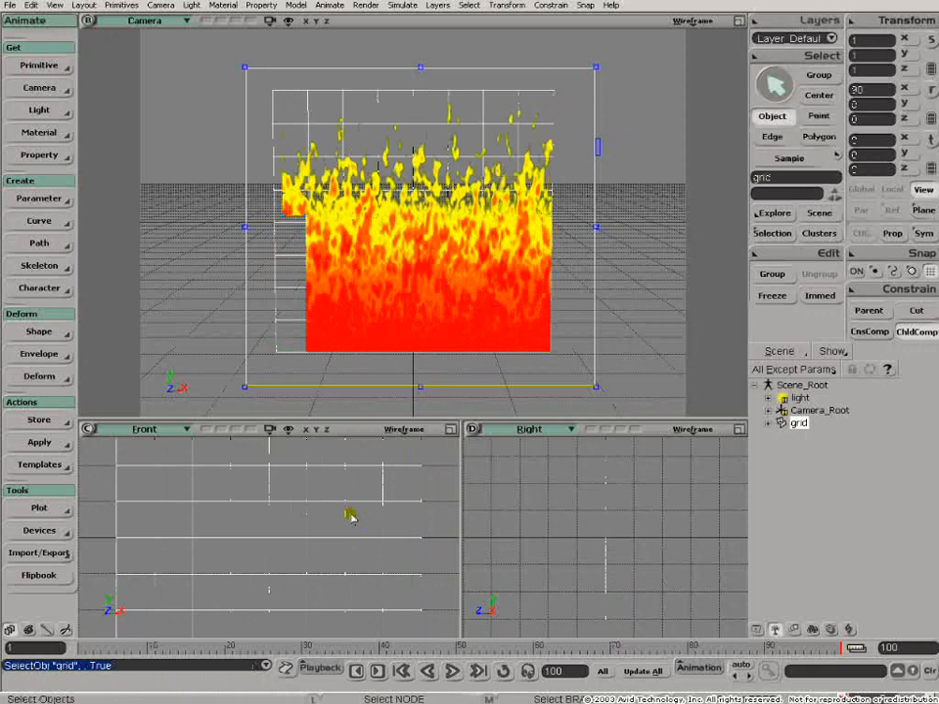
# - Open the grid's render tree and bring up the properties of its KA_TurbulenceRGB node
pyautogui.press('7')
pyautogui.press('z')
pyautogui.moveTo(460, 518); pyautogui.dragTo(469, 493, button='middle')
pyautogui.moveTo(469, 493); pyautogui.dragTo(533, 462)
pyautogui.press('Escape')
pyautogui.doubleClick(292, 508)
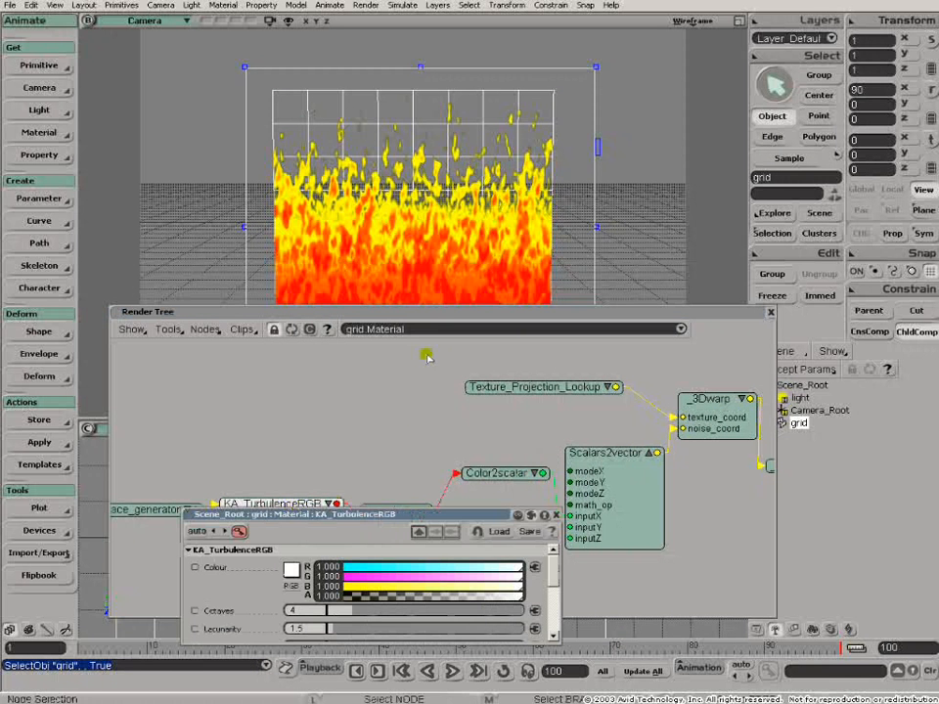
# - Close the render tree, then move the KA_TurbulenceRGB property editor below the fire and enlarge it to show more parameters
pyautogui.click(772, 313)
pyautogui.moveTo(440, 516); pyautogui.dragTo(487, 413)
pyautogui.moveTo(492, 539); pyautogui.dragTo(494, 641)
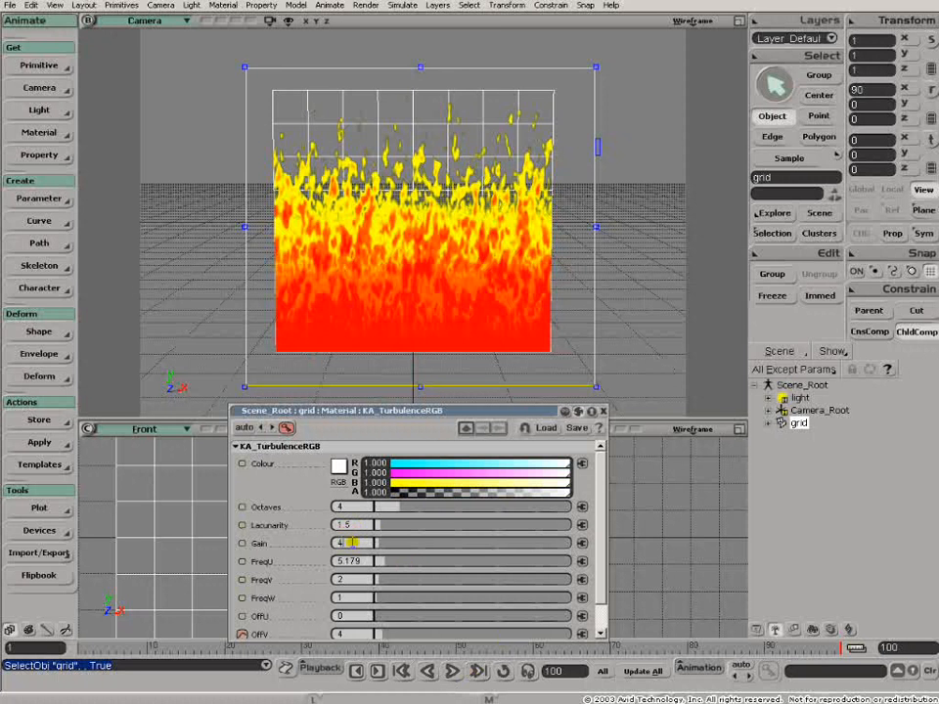
# - Set the KA_TurbulenceRGB node's Gain to 4 and Lacunarity to 1
pyautogui.press('Tab')
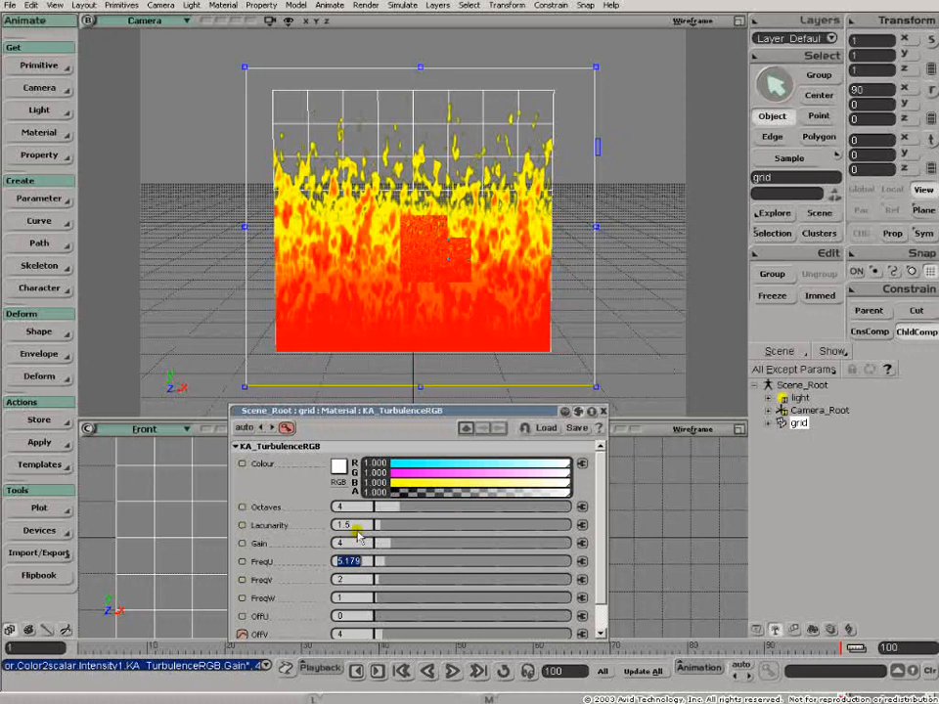
pyautogui.click(355, 526)
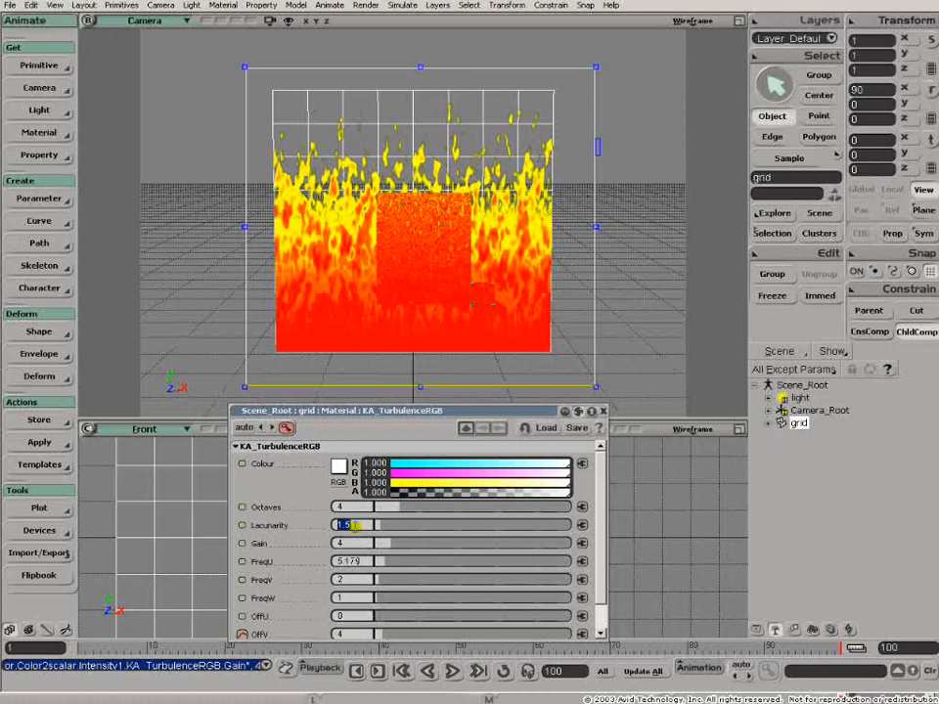
pyautogui.write('1')
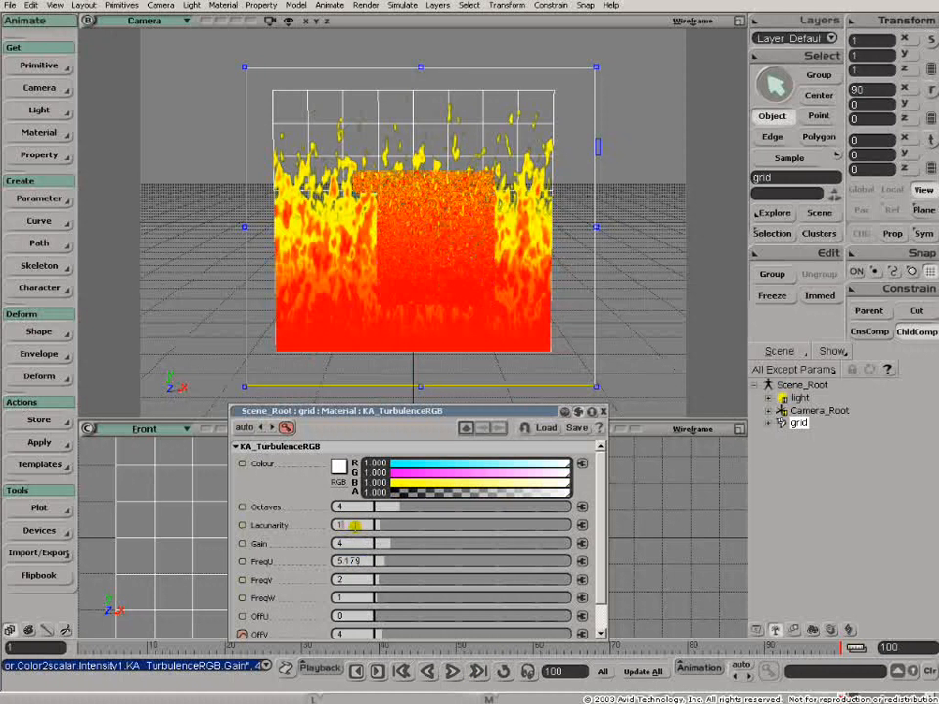
pyautogui.press('Return')
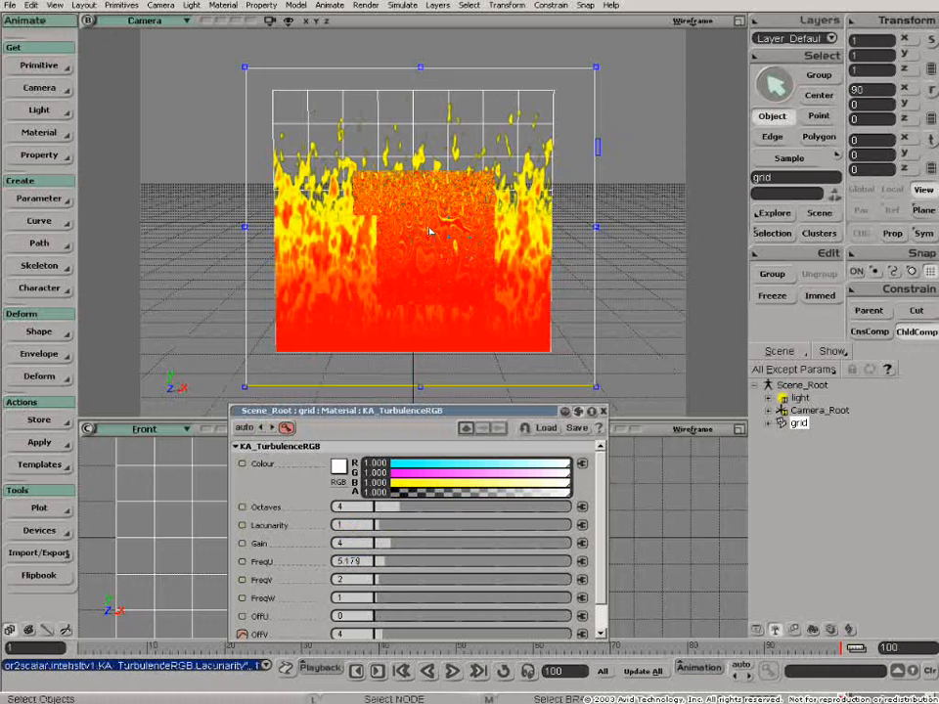